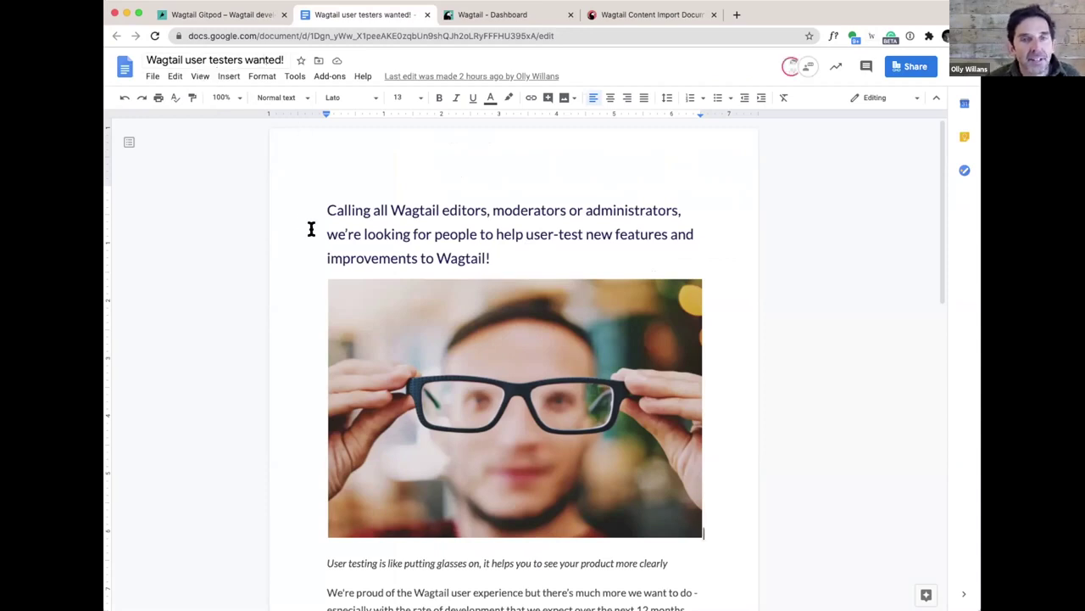
# - Check the alt text of the man-holding-glasses photo and resolve the "six?" comment on "12" in the paragraph below it
pyautogui.scroll(-2, 509, 291)
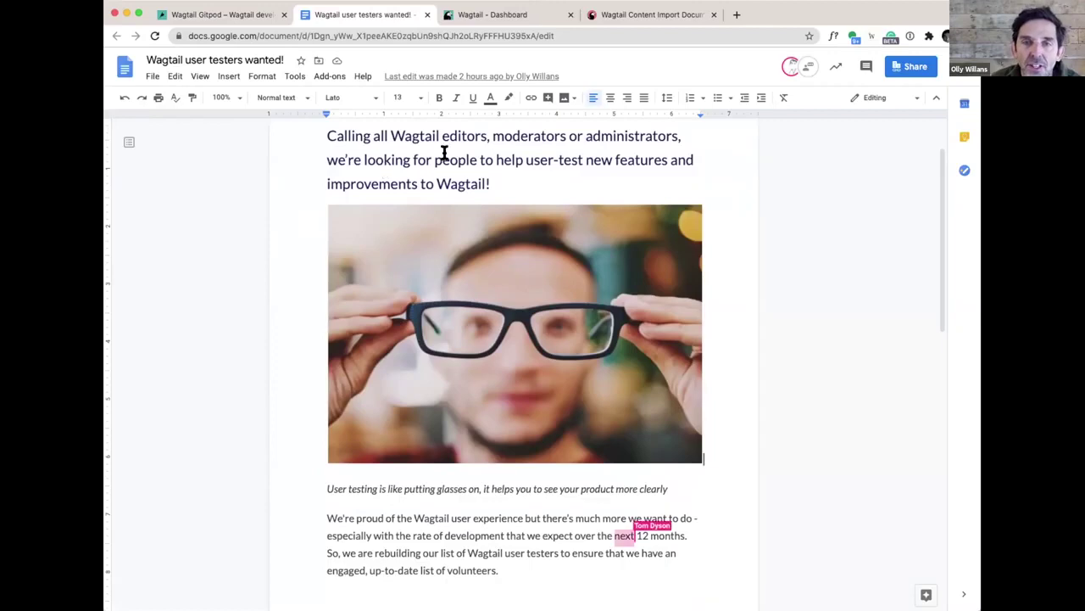
pyautogui.scroll(-1, 564, 368)
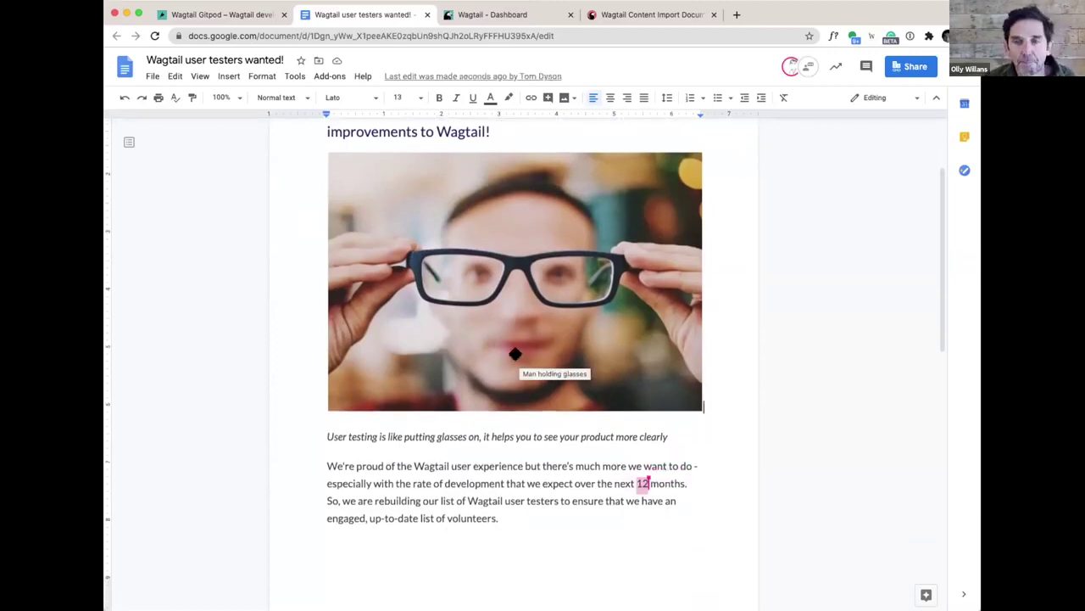
pyautogui.rightClick(515, 354)
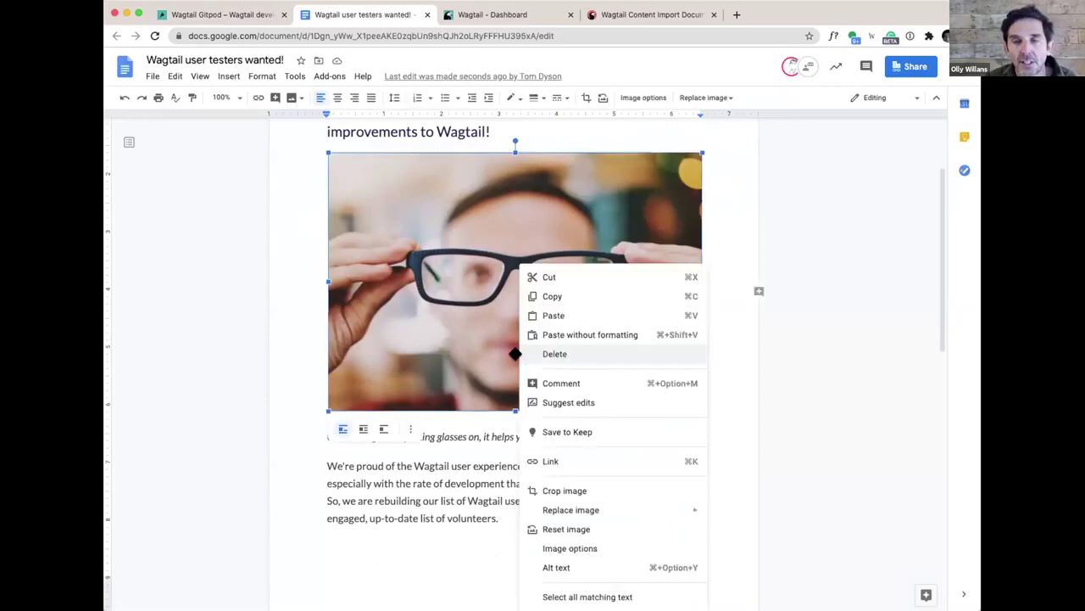
pyautogui.click(567, 567)
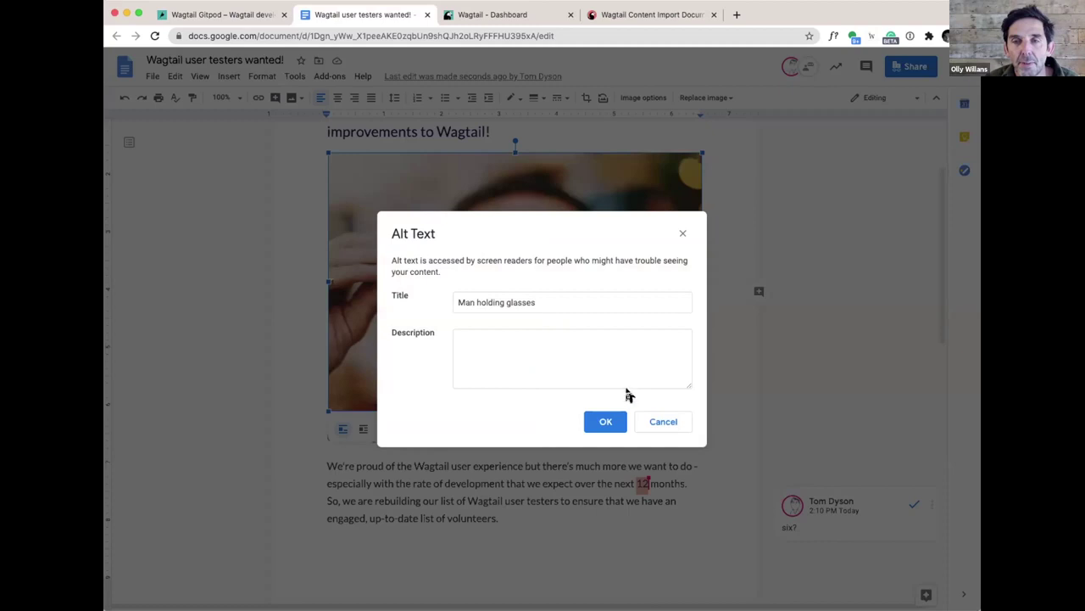
pyautogui.click(605, 421)
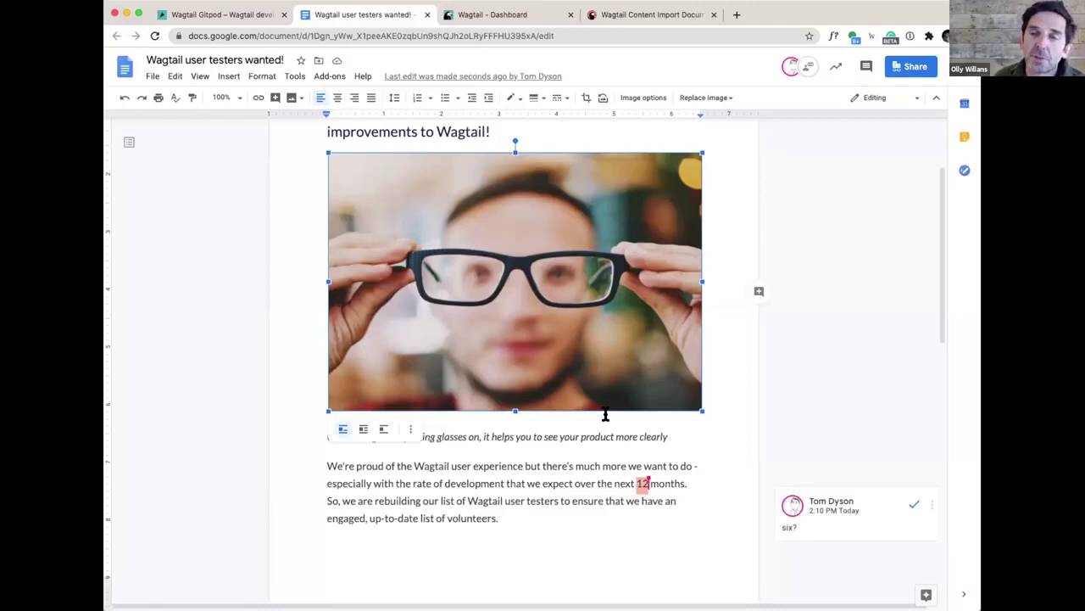
pyautogui.click(915, 506)
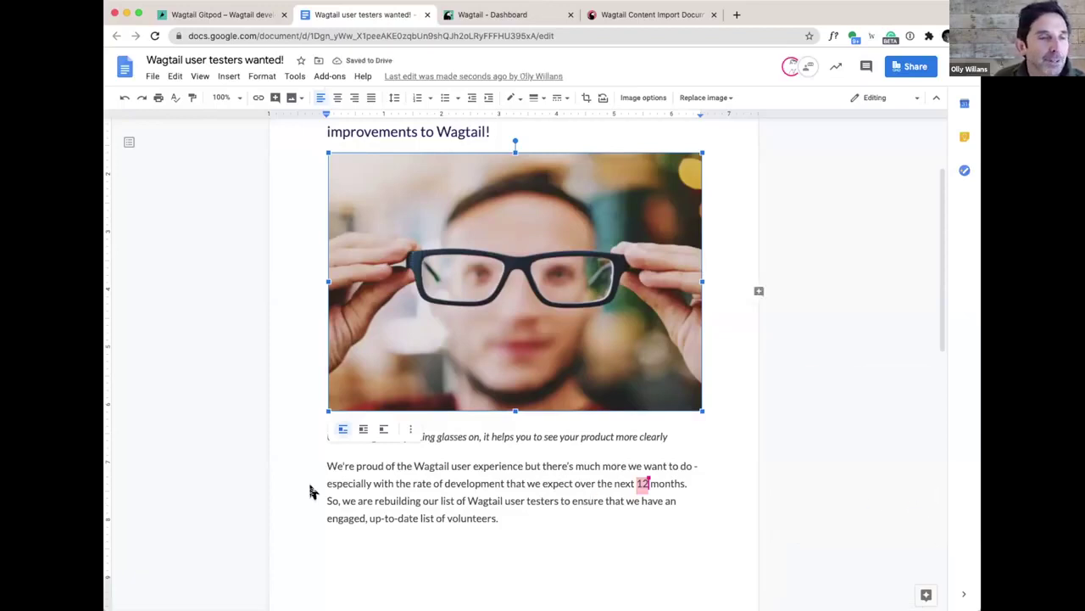
# - Read through the document's remaining sections on commitment, testing and opinions, and return to its beginning
pyautogui.scroll(-5, 474, 502)
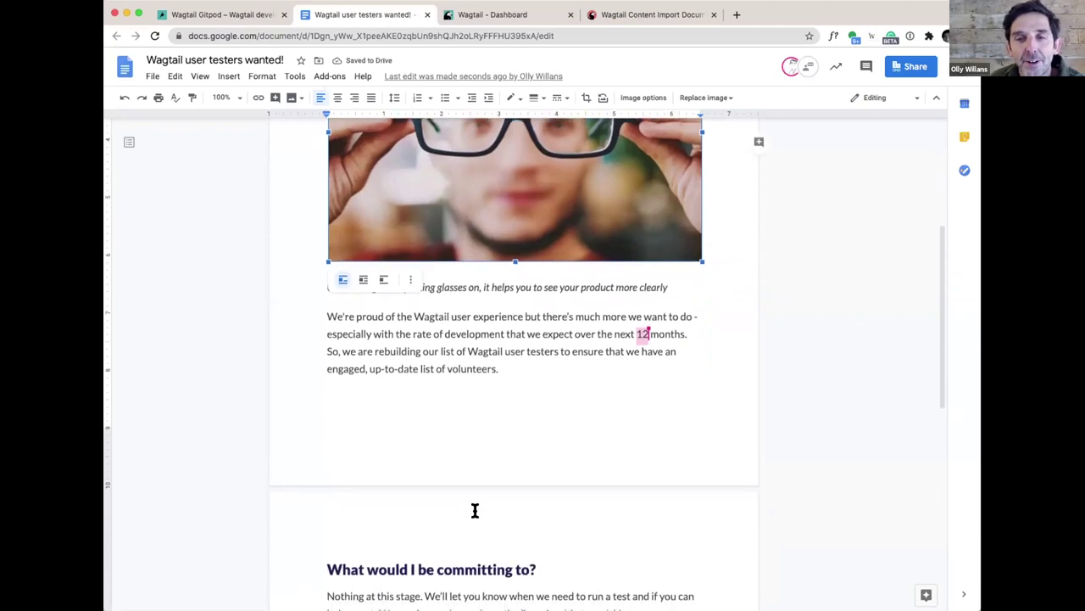
pyautogui.scroll(-5, 475, 509)
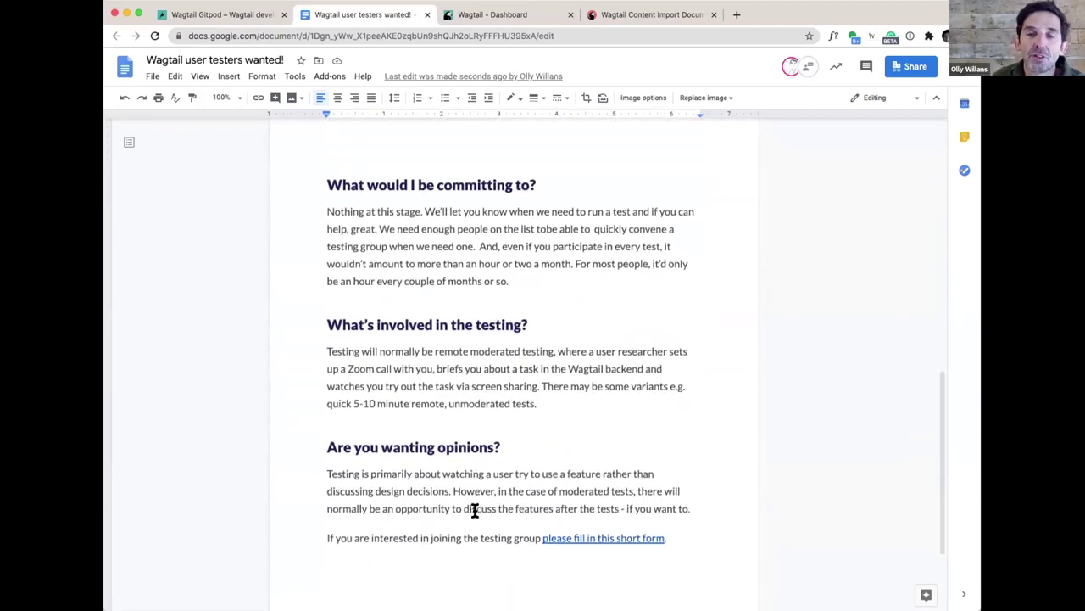
pyautogui.scroll(1, 475, 509)
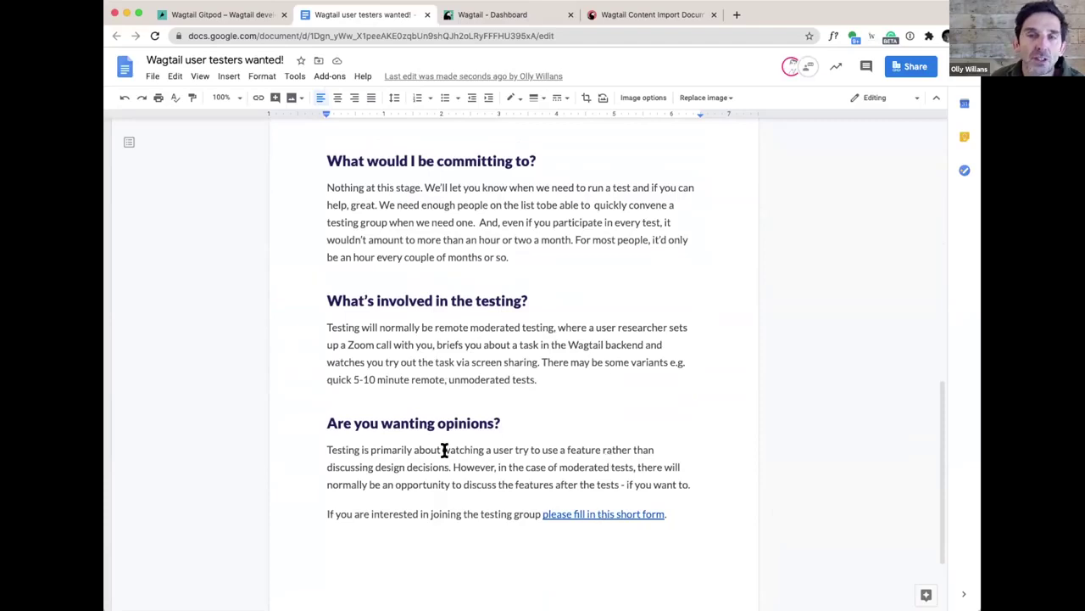
pyautogui.scroll(1, 443, 451)
pyautogui.scroll(9, 442, 451)
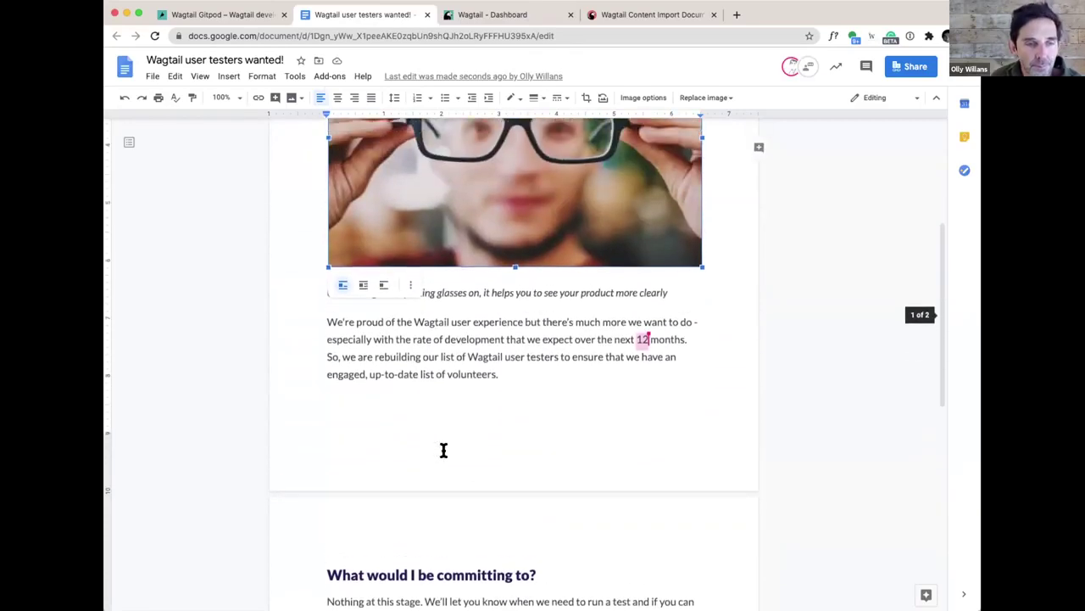
pyautogui.scroll(1, 443, 450)
pyautogui.scroll(3, 443, 450)
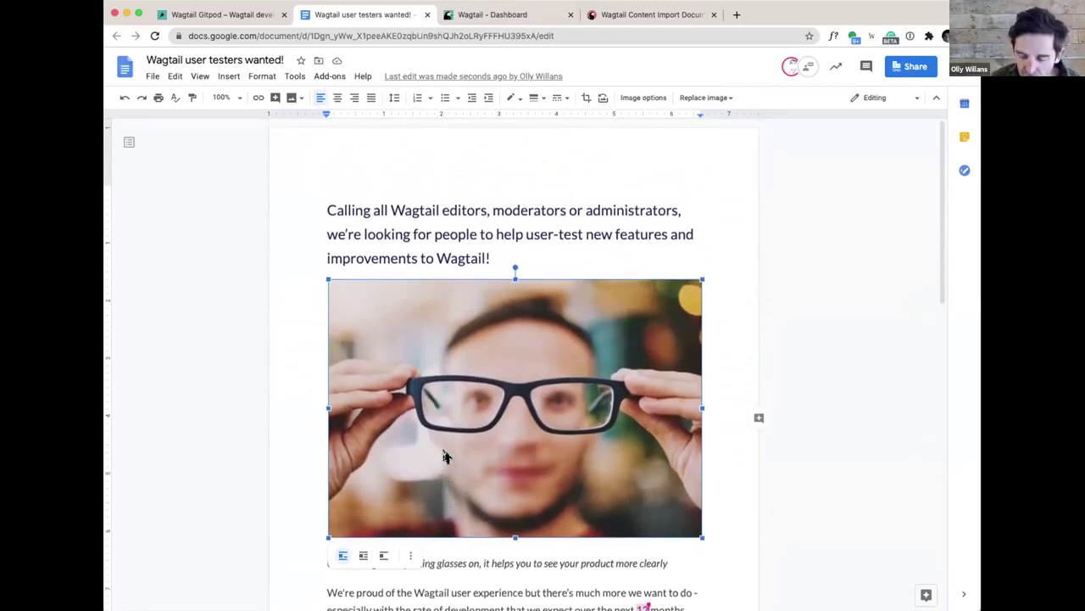
# - Switch to the Wagtail admin, add a new blog page under the Blog Index and look over its empty fields
pyautogui.hotkey('ctrl', 'Tab')
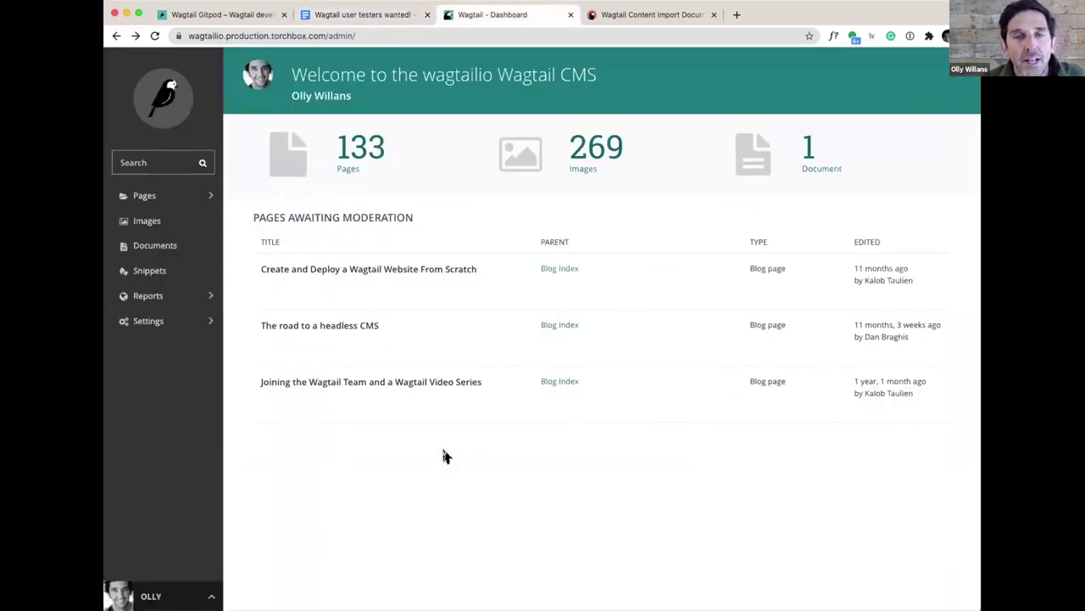
pyautogui.click(196, 195)
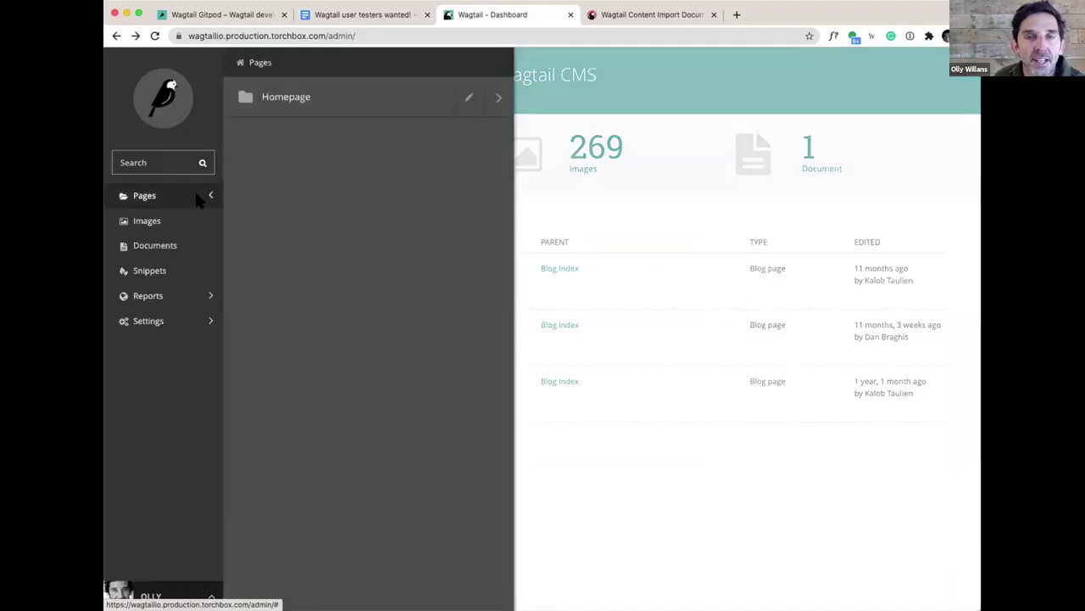
pyautogui.click(497, 100)
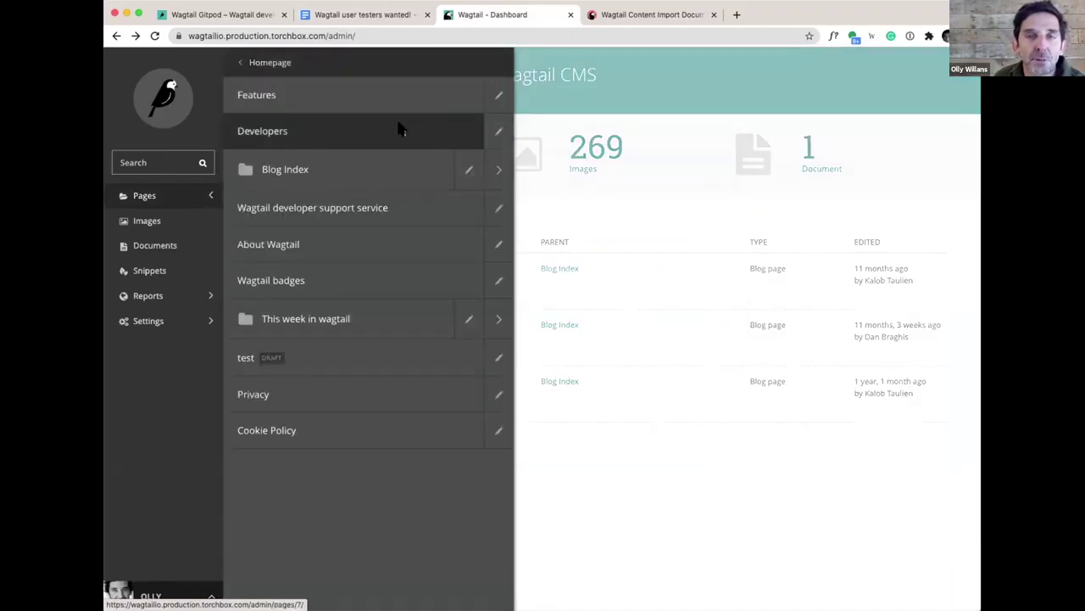
pyautogui.click(303, 170)
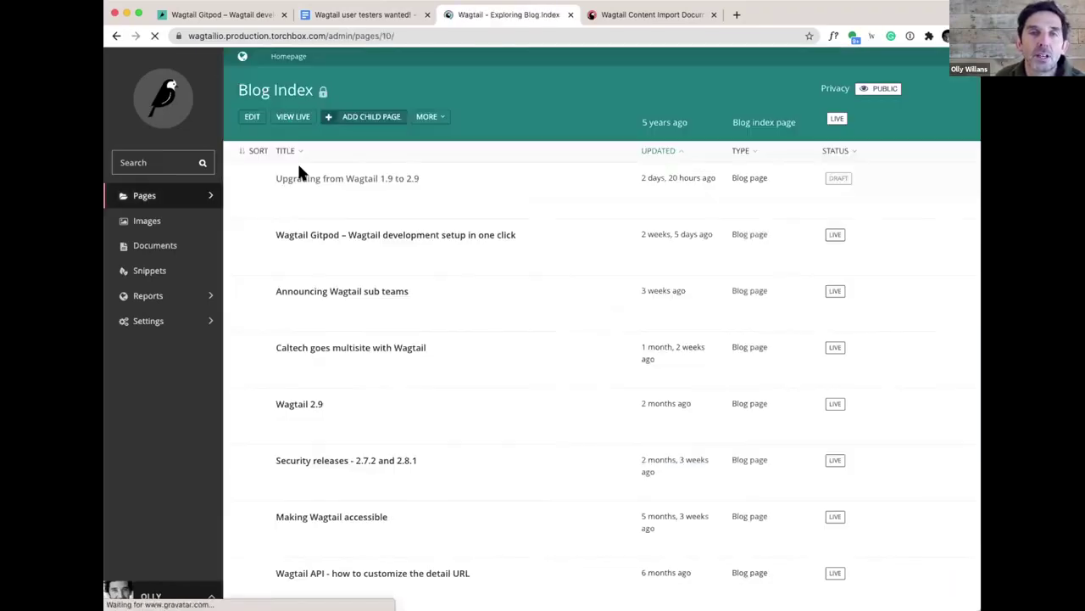
pyautogui.click(362, 119)
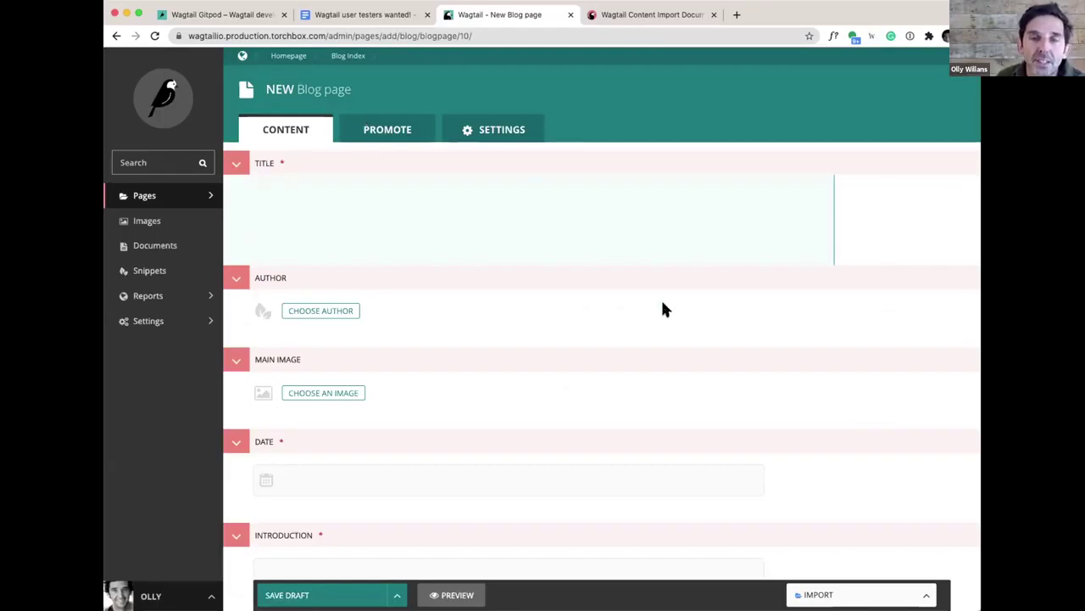
pyautogui.scroll(-1, 661, 308)
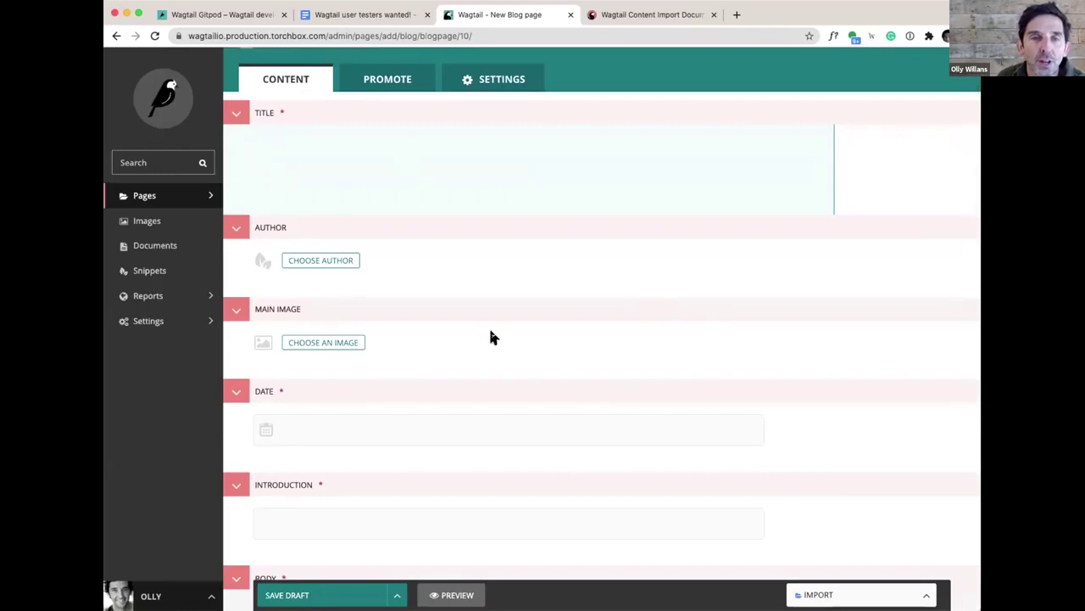
pyautogui.scroll(-5, 490, 338)
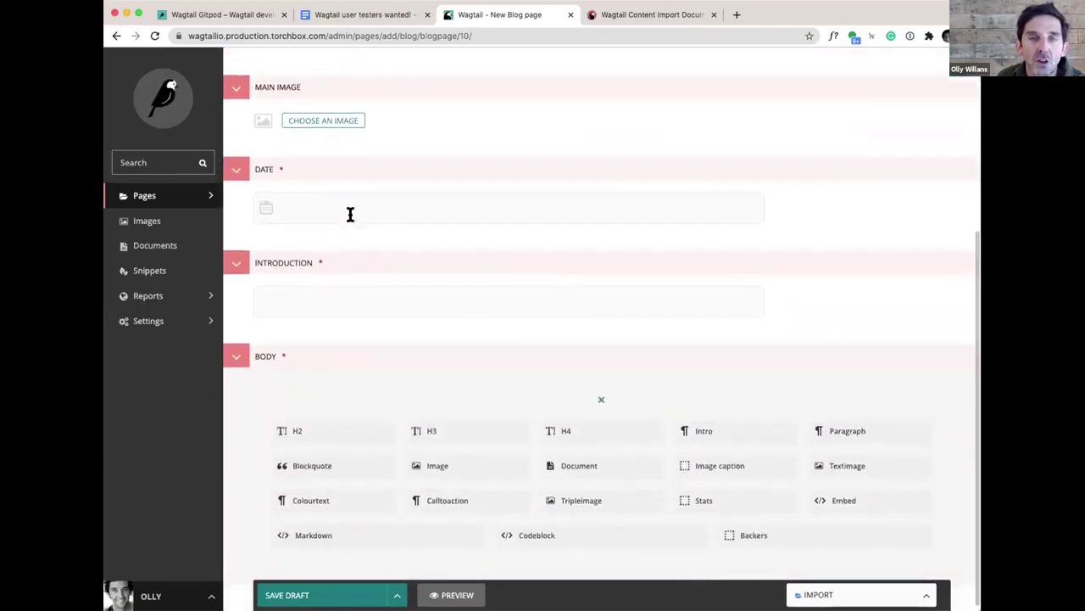
pyautogui.scroll(-1, 442, 332)
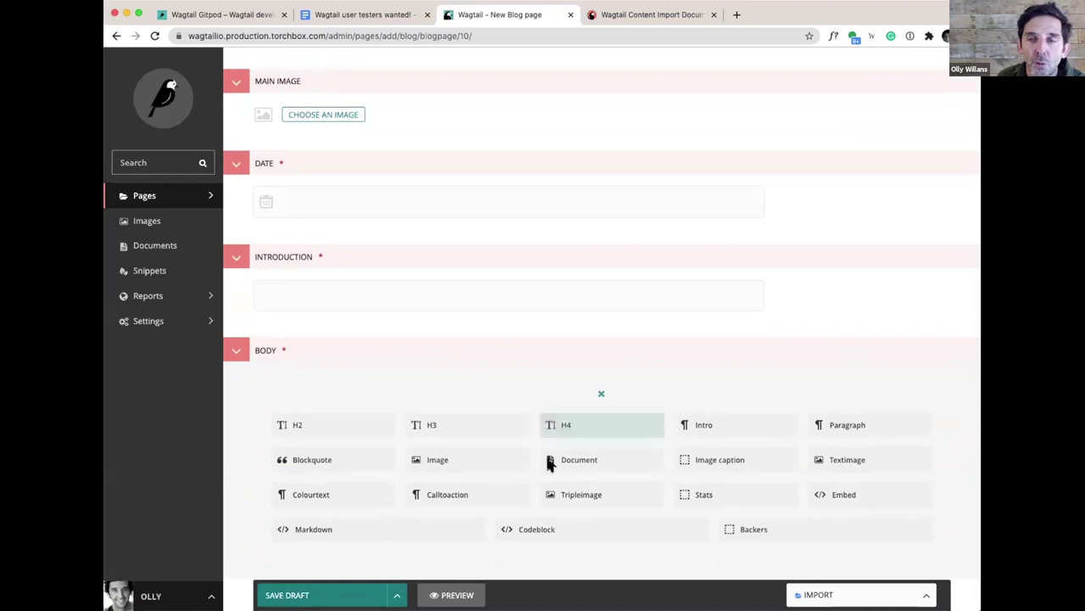
pyautogui.scroll(4, 528, 383)
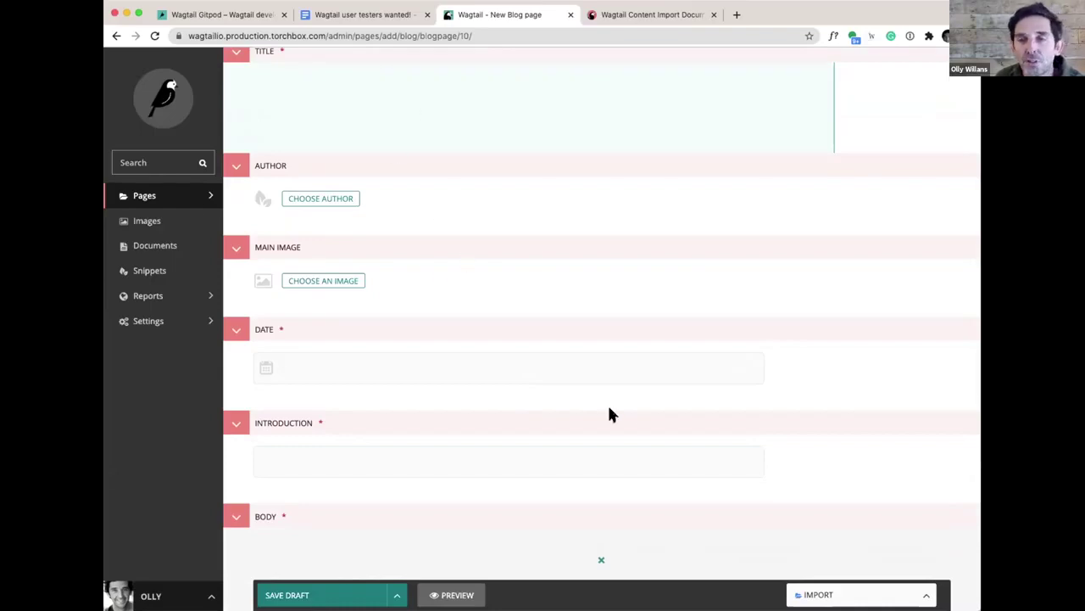
# - Import the Google Doc "Wagtail user testers wanted!" into the new blog page, finding it by searching for "wagtail"
pyautogui.click(859, 594)
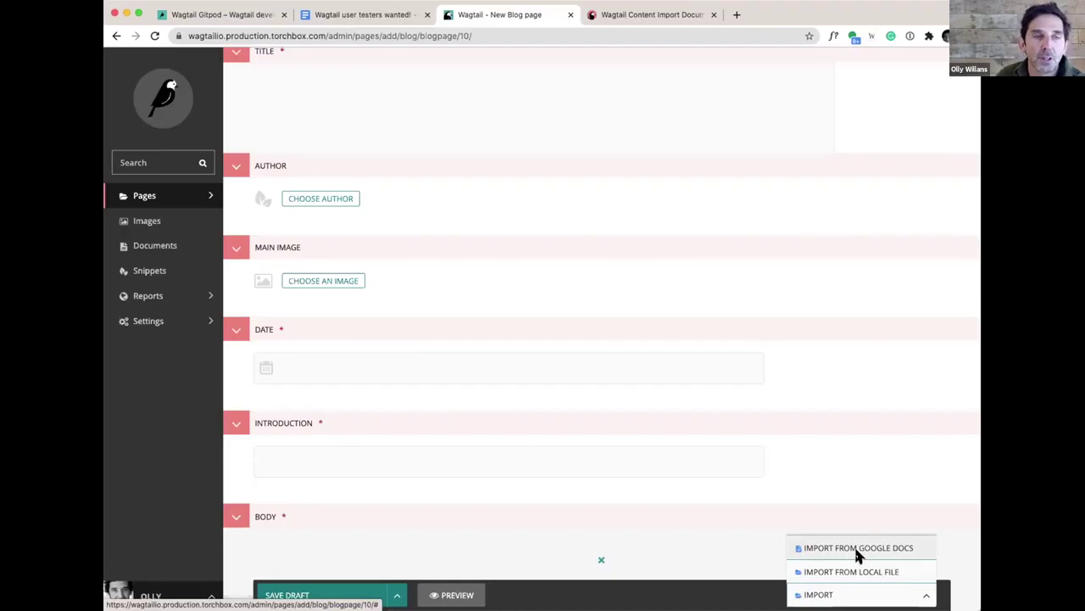
pyautogui.click(854, 547)
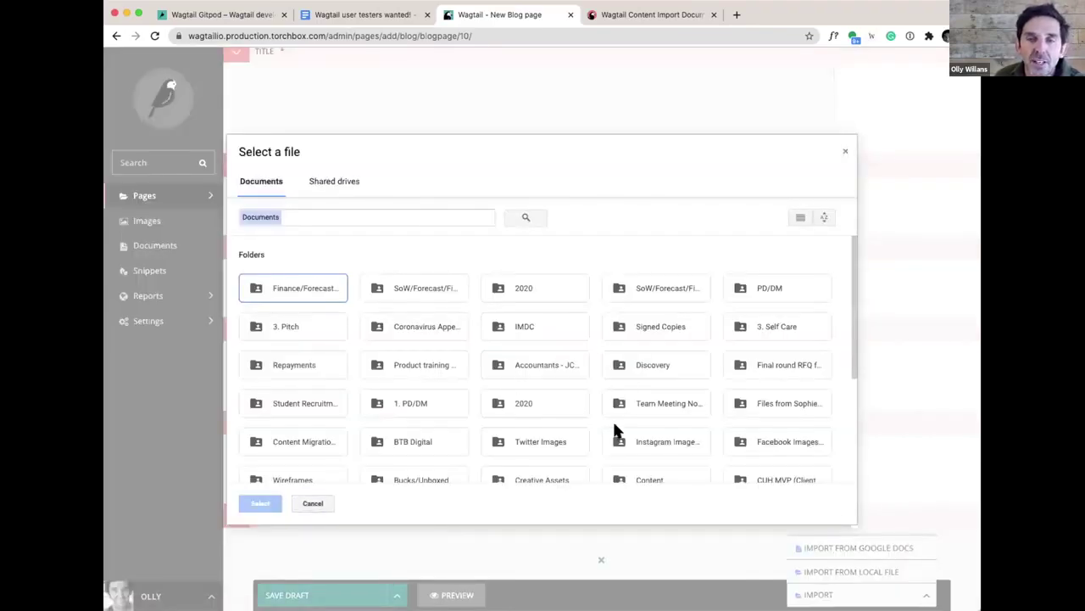
pyautogui.click(345, 211)
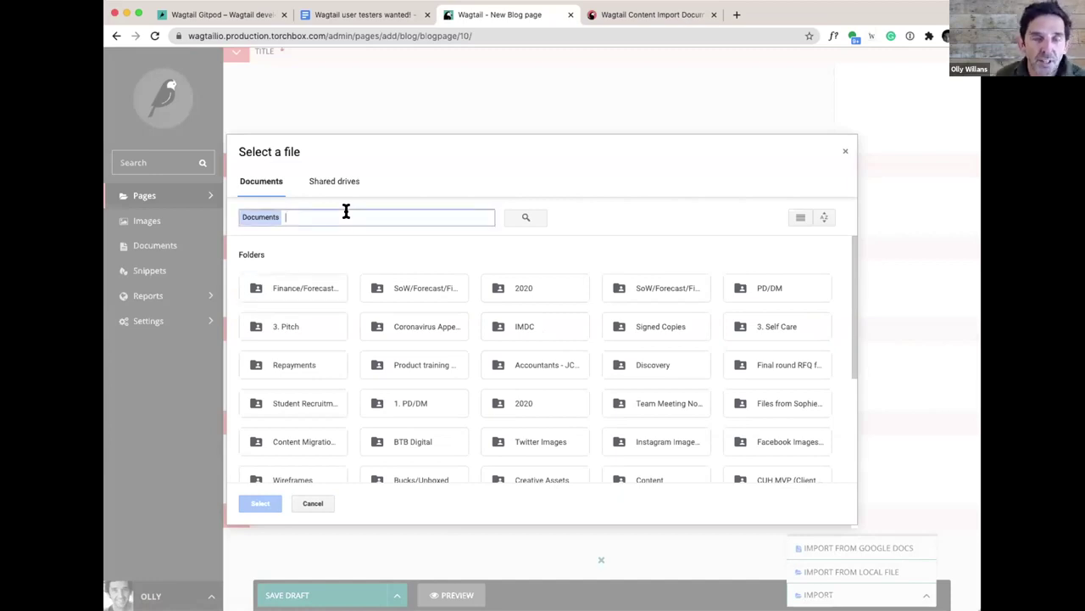
pyautogui.write('wagtail')
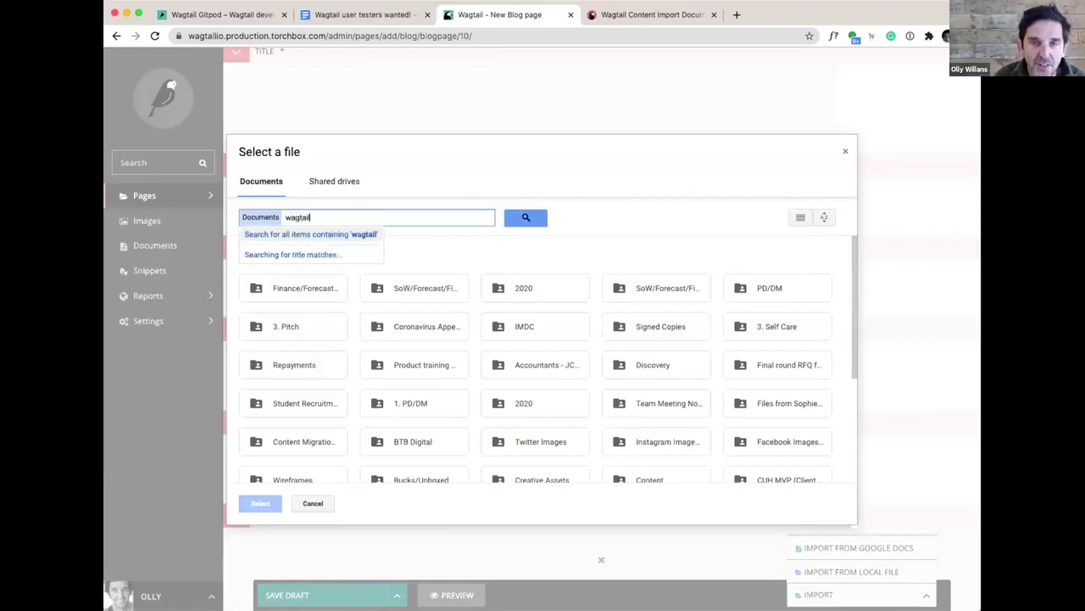
pyautogui.press('Return')
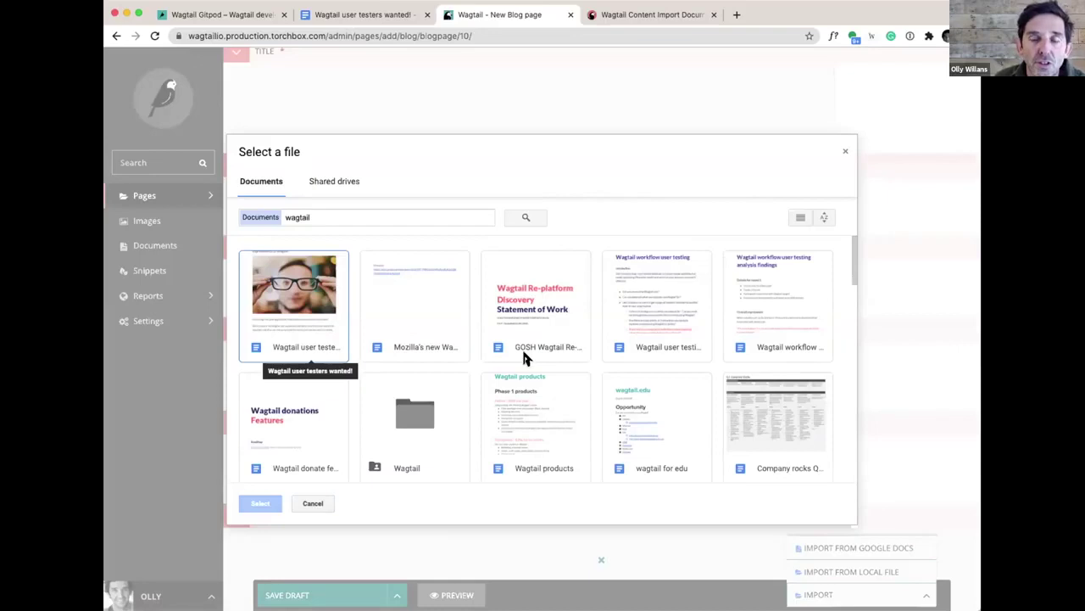
pyautogui.scroll(-4, 521, 347)
pyautogui.scroll(4, 524, 358)
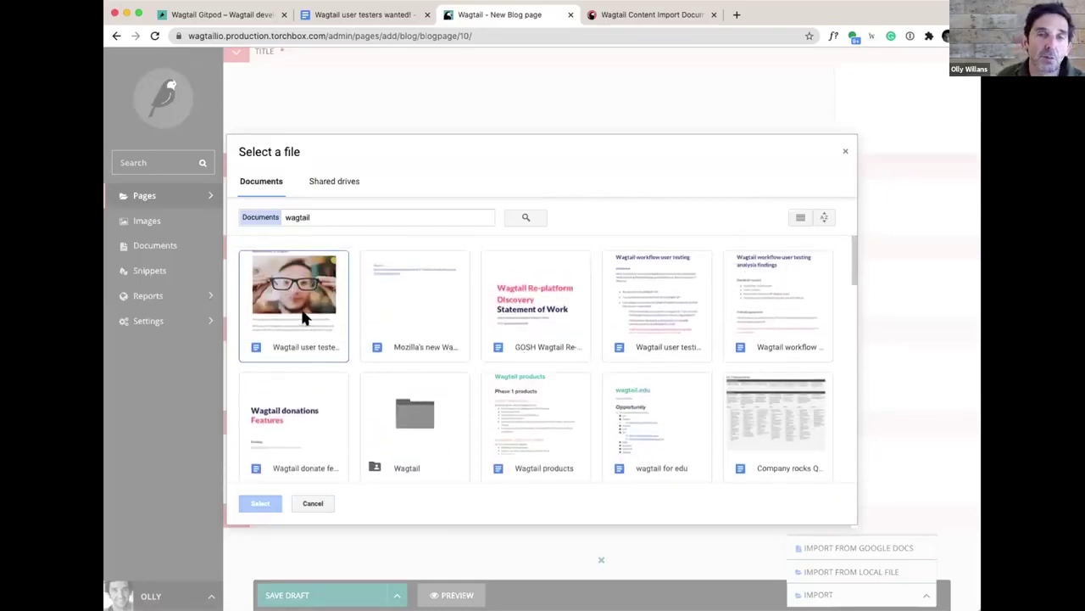
pyautogui.doubleClick(304, 315)
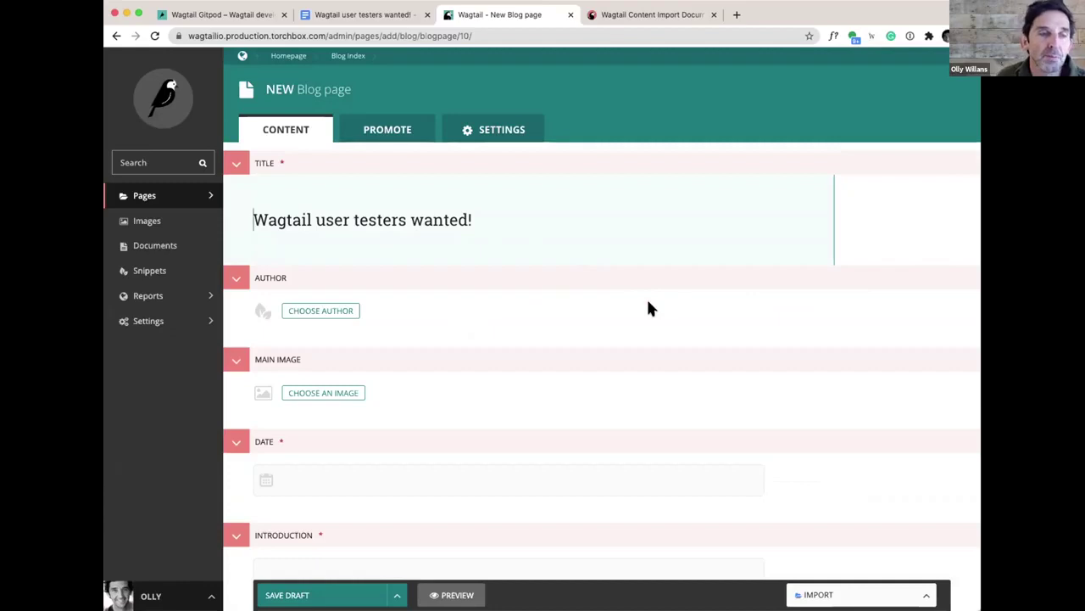
# - Examine the imported title, paragraph and image blocks, and open the imported glasses image for editing to inspect its details
pyautogui.scroll(-5, 638, 363)
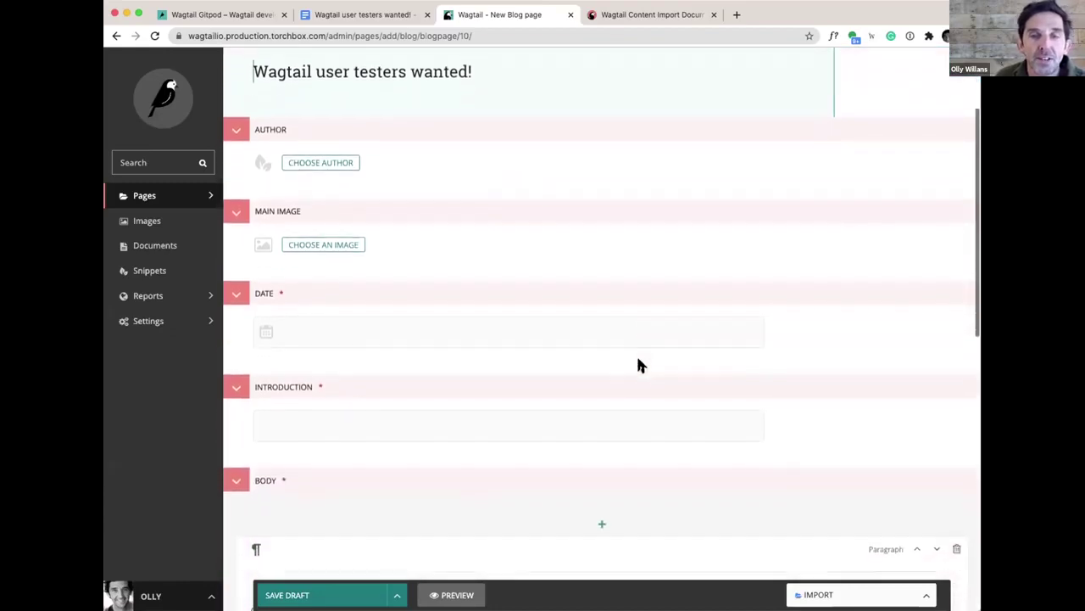
pyautogui.scroll(-4, 636, 363)
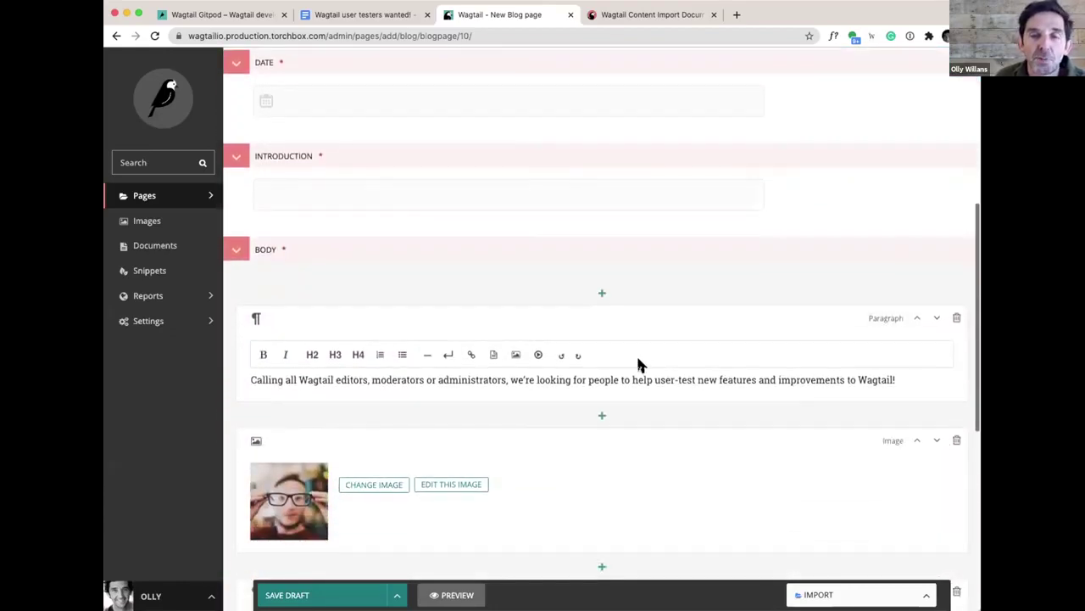
pyautogui.scroll(-1, 577, 455)
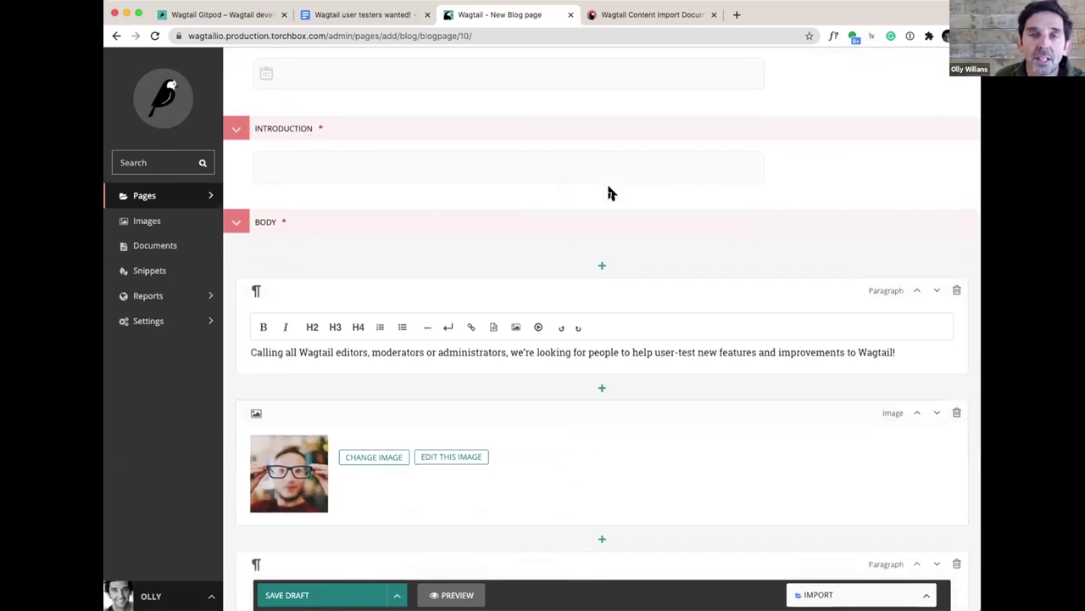
pyautogui.scroll(-3, 586, 216)
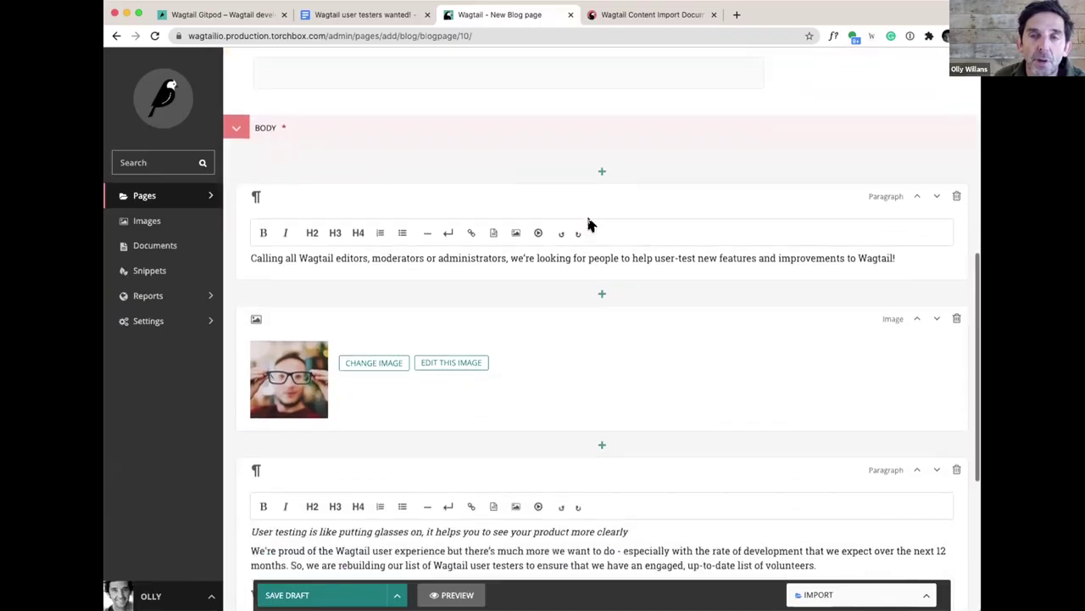
pyautogui.scroll(-1, 591, 223)
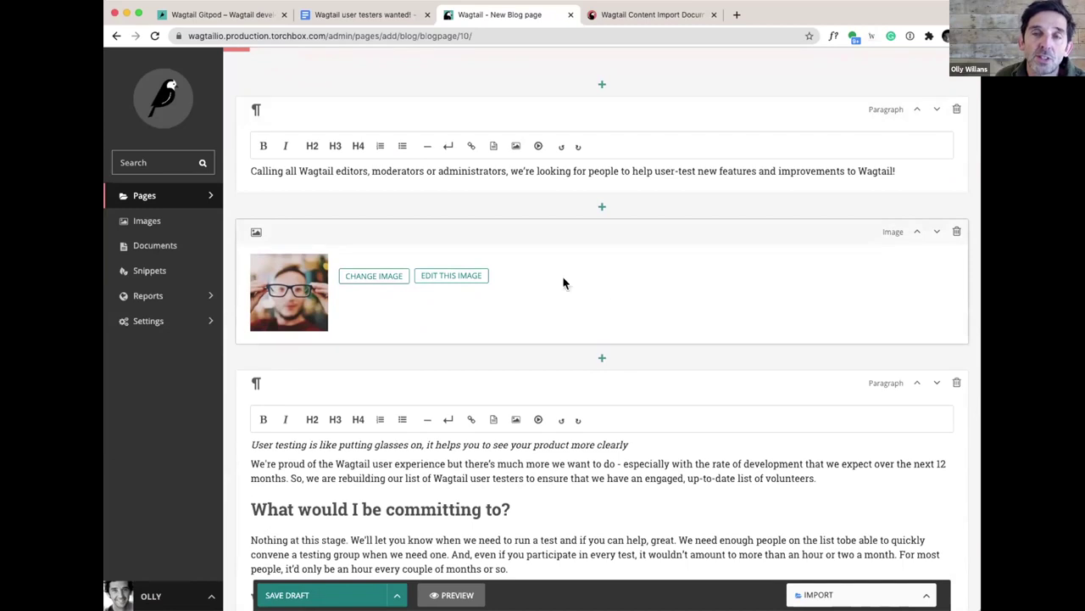
pyautogui.scroll(-2, 549, 365)
pyautogui.scroll(2, 549, 365)
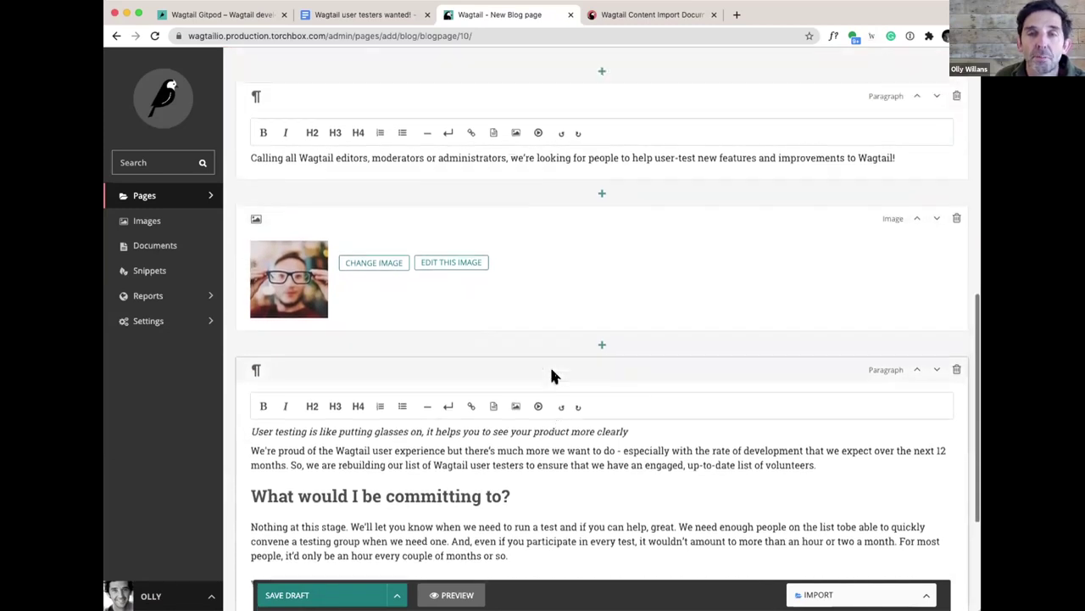
pyautogui.scroll(1, 551, 373)
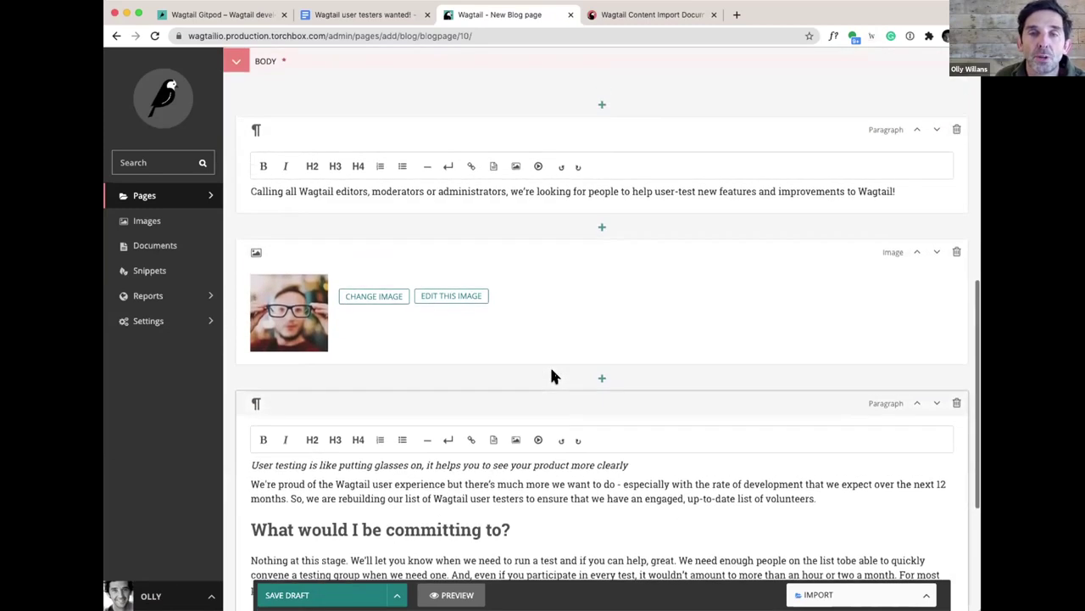
pyautogui.click(439, 297)
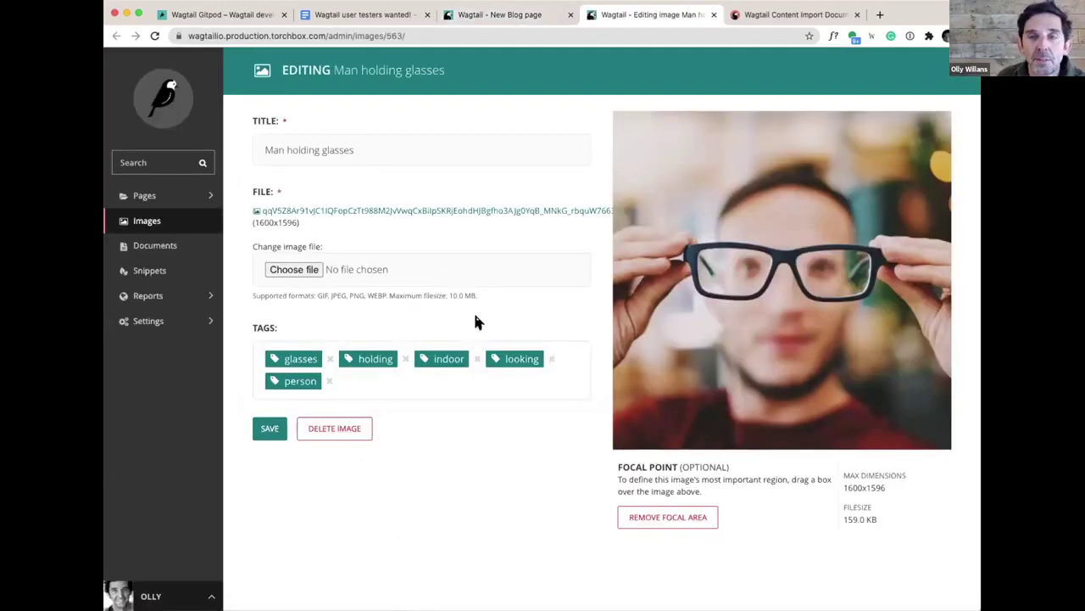
# - Close the glasses image's editing page and read through the imported body blocks down to the closing form link
pyautogui.click(358, 150)
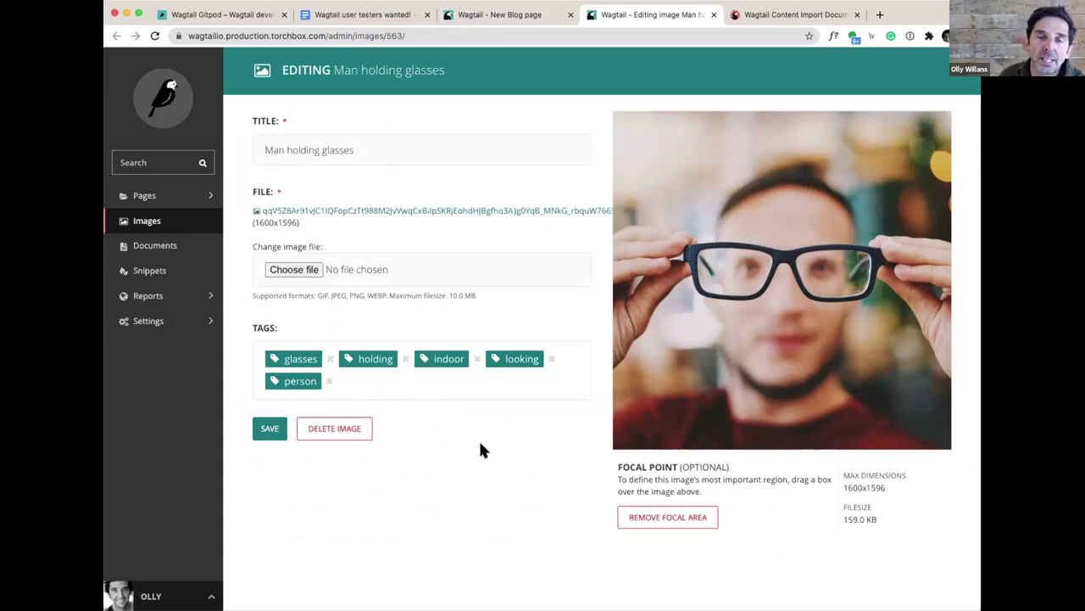
pyautogui.click(714, 15)
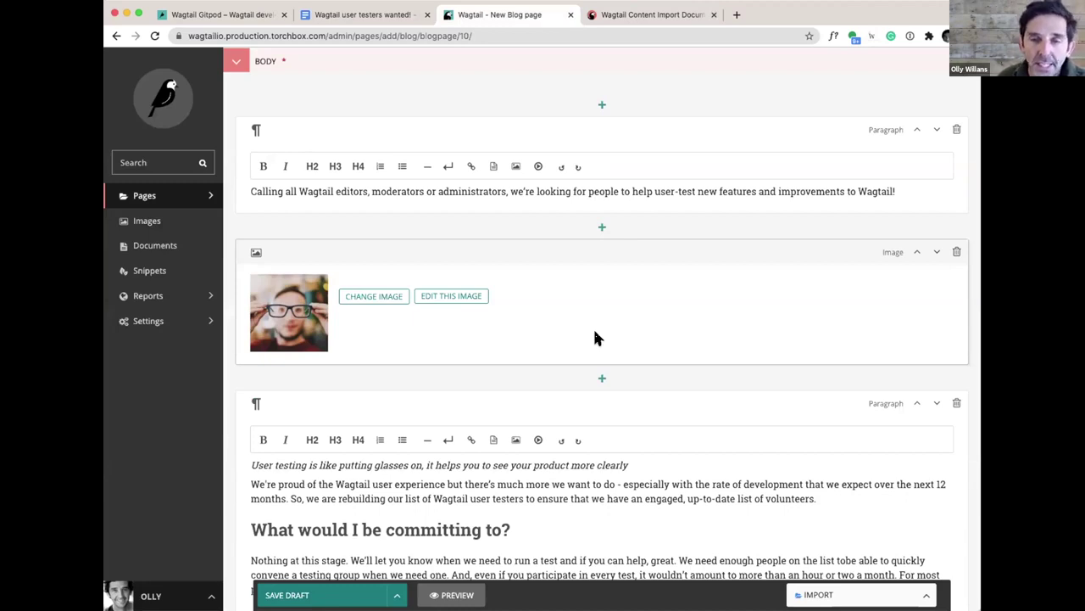
pyautogui.scroll(-2, 593, 334)
pyautogui.scroll(-2, 544, 449)
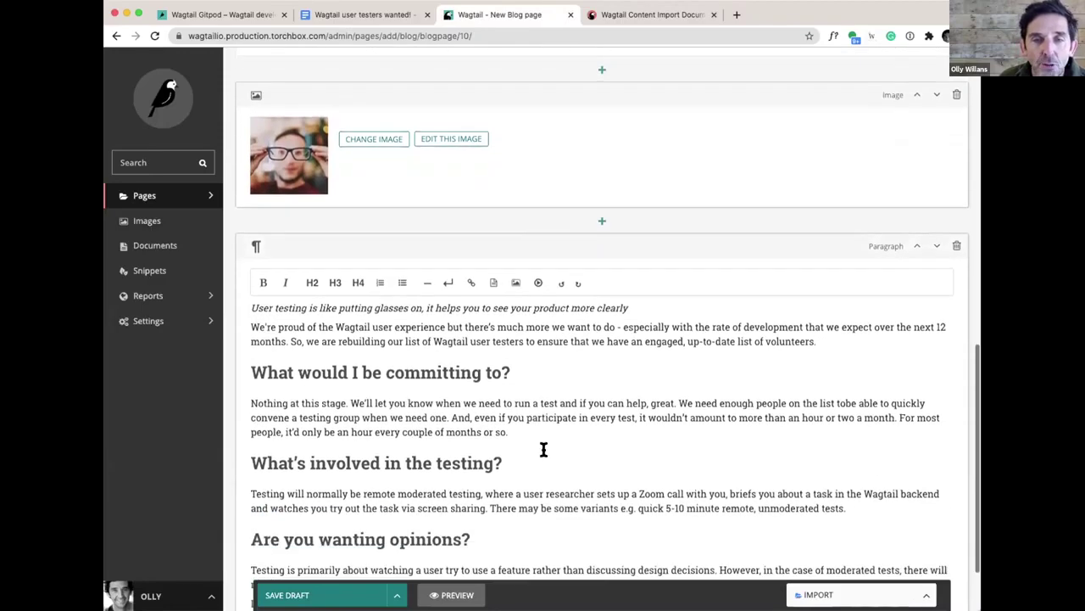
pyautogui.scroll(-1, 543, 450)
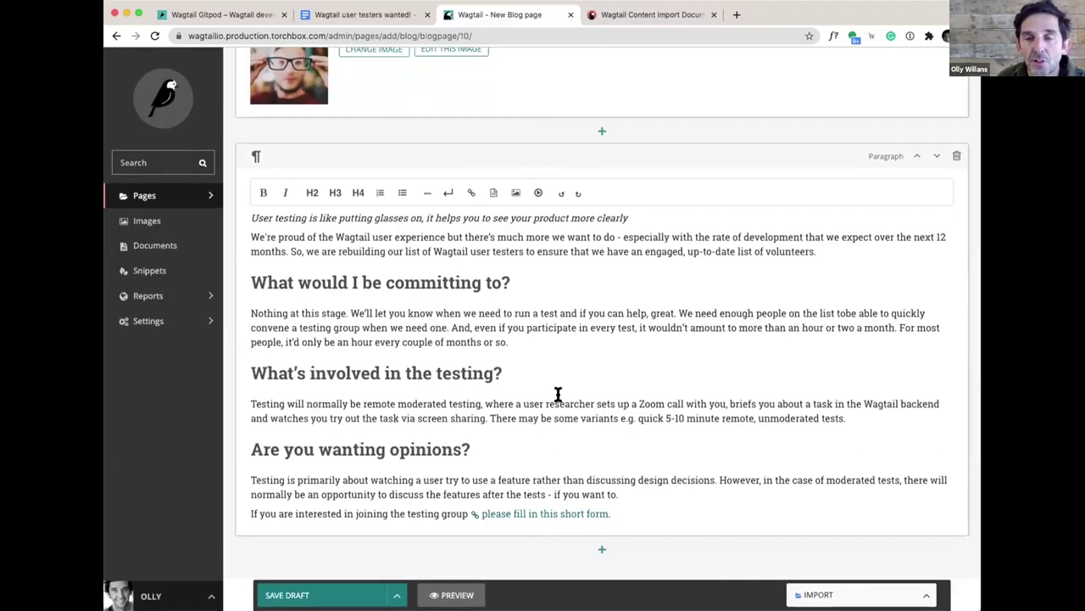
pyautogui.scroll(10, 558, 402)
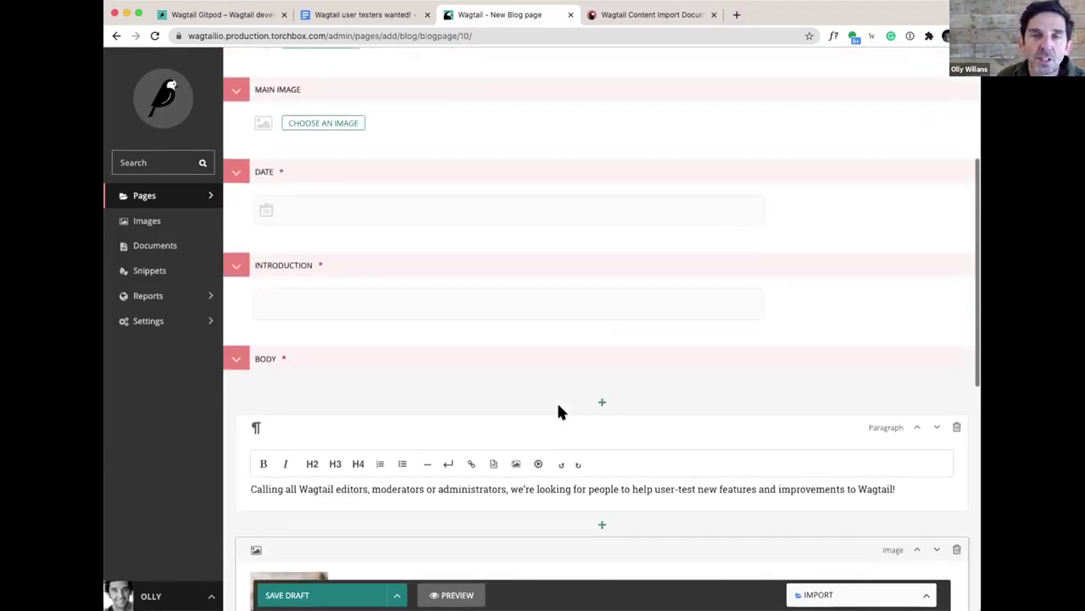
pyautogui.scroll(3, 543, 274)
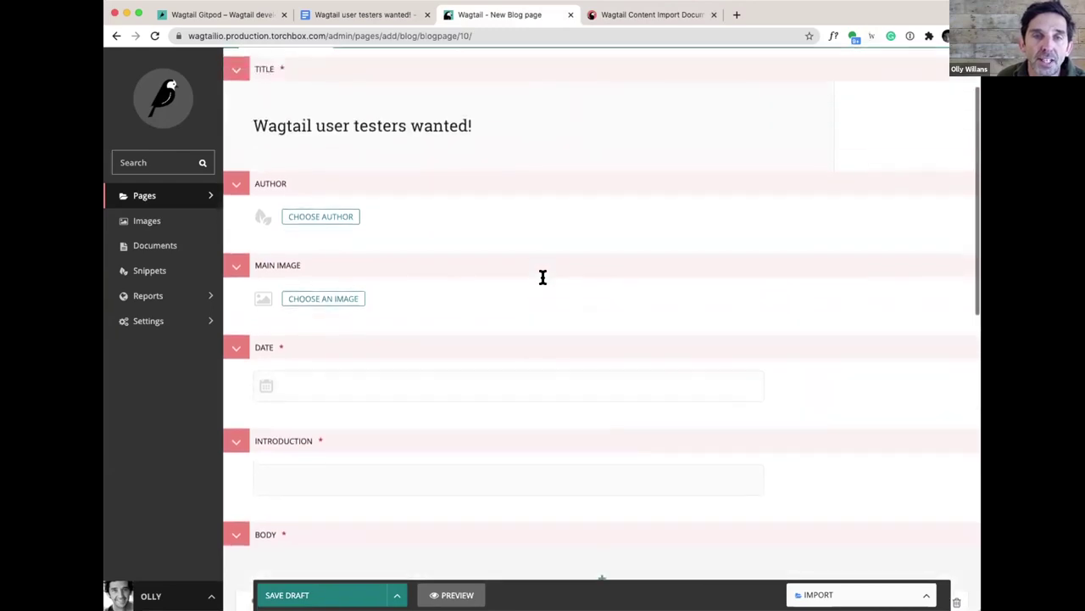
# - Set the blog page's date to 2020-07-08
pyautogui.scroll(-2, 542, 274)
pyautogui.click(314, 303)
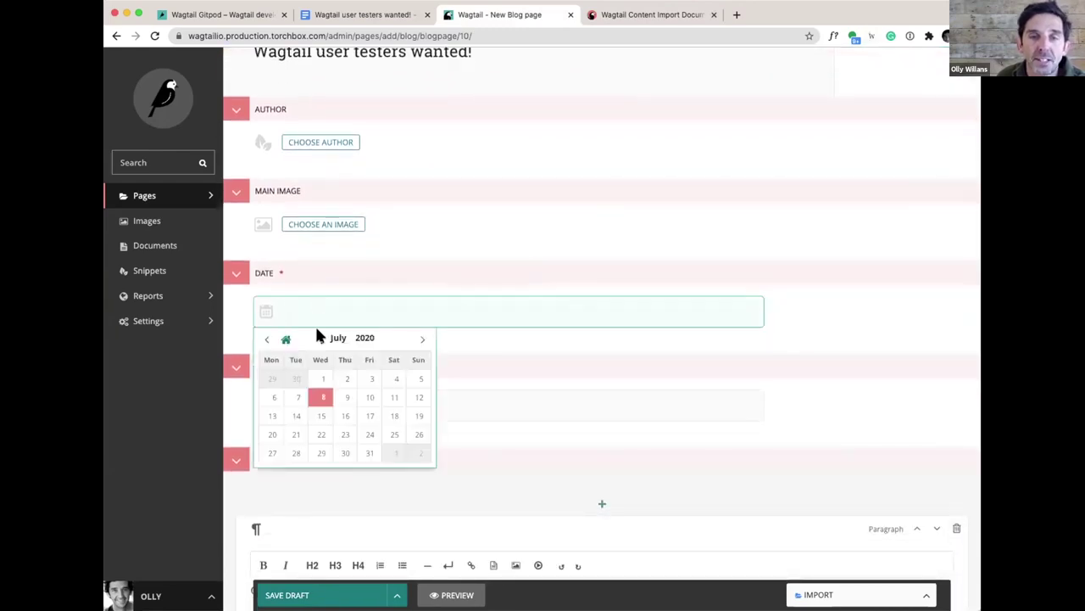
pyautogui.click(320, 398)
# - Move the body's opening "Calling all Wagtail editors" paragraph into the introduction and delete its emptied block
pyautogui.scroll(-5, 531, 450)
pyautogui.doubleClick(513, 424)
pyautogui.tripleClick(512, 424)
pyautogui.press('BackSpace')
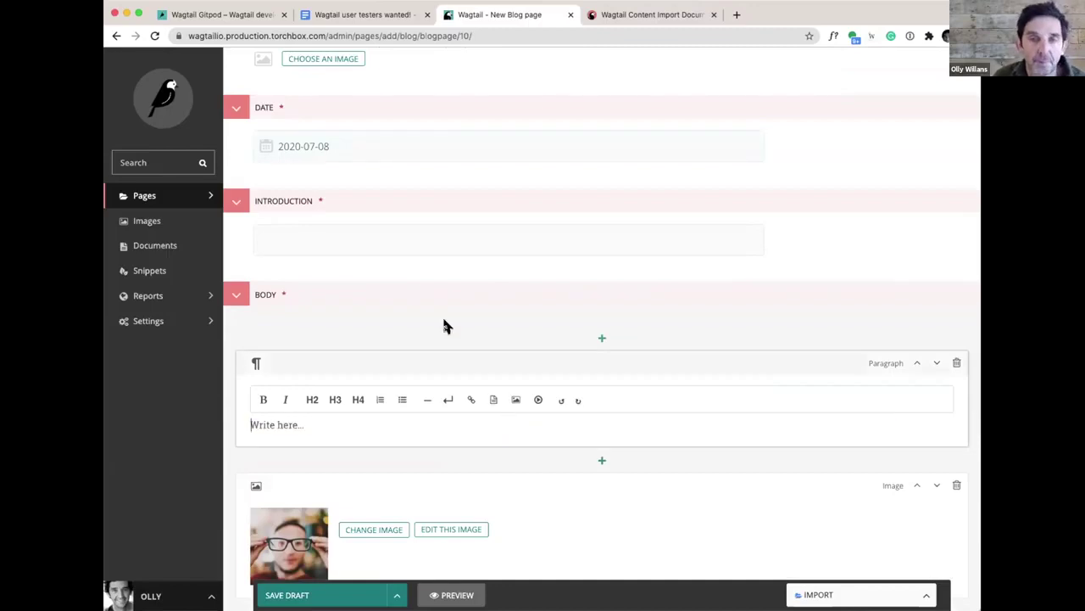
pyautogui.click(403, 231)
pyautogui.press('super+v')
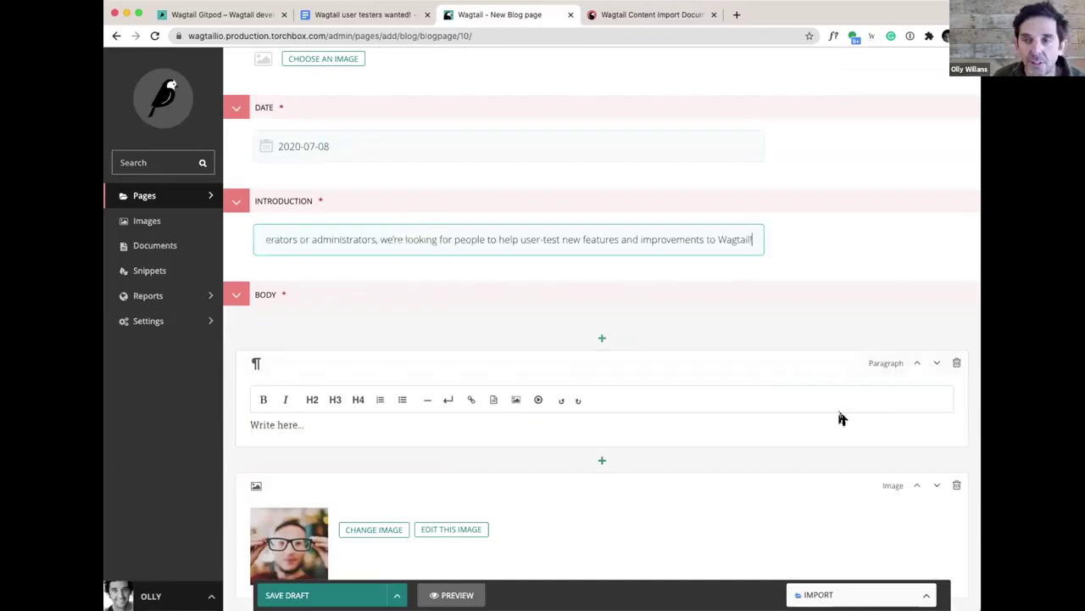
pyautogui.click(956, 365)
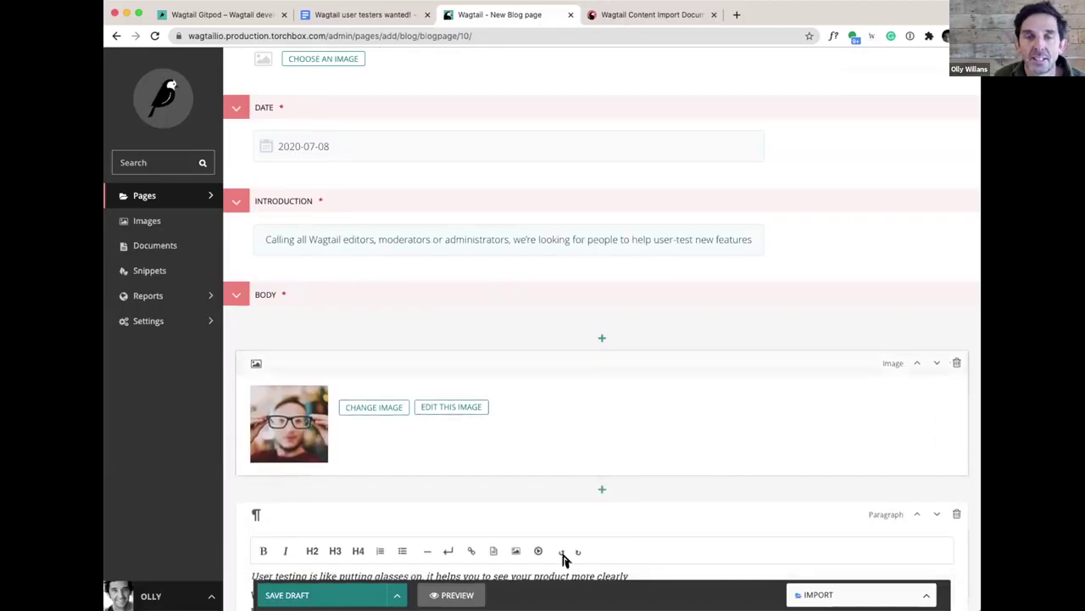
# - Preview the blog page, check it from the heading down to the closing form link, and close the preview
pyautogui.click(441, 595)
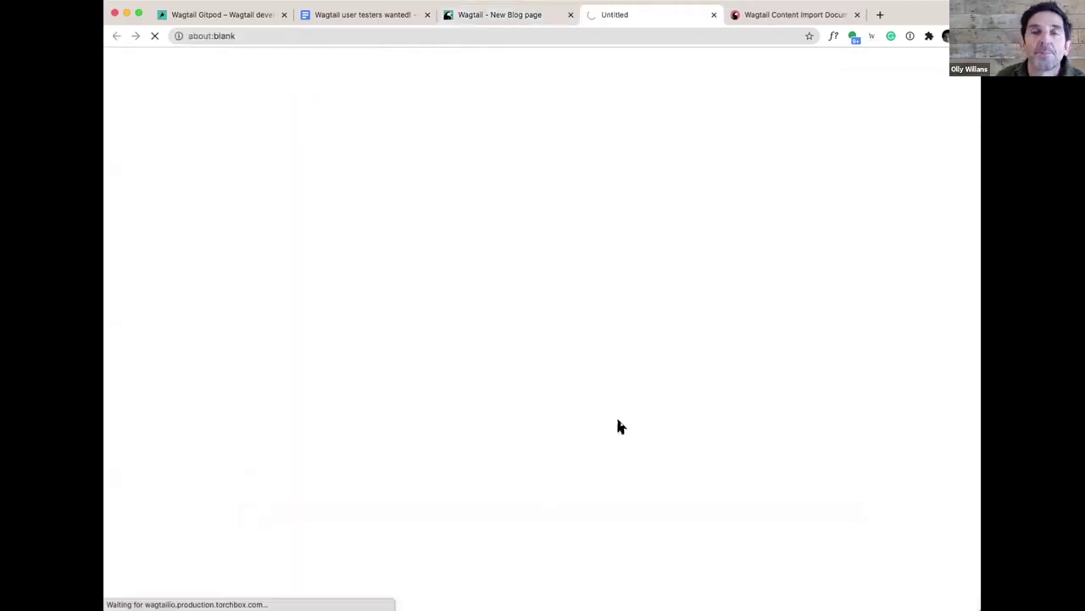
pyautogui.scroll(-1, 620, 427)
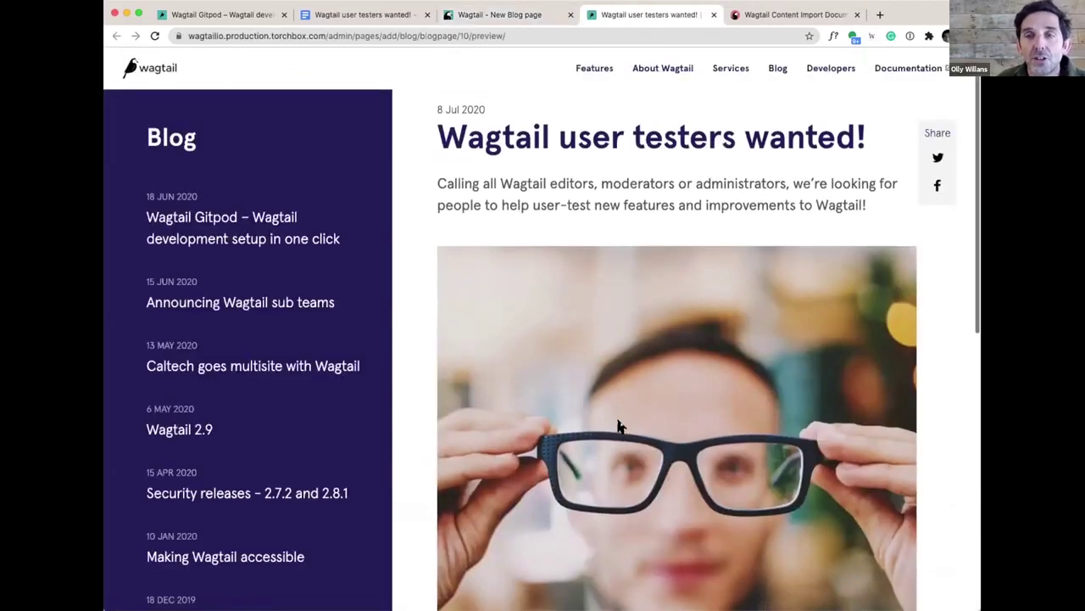
pyautogui.scroll(-4, 620, 426)
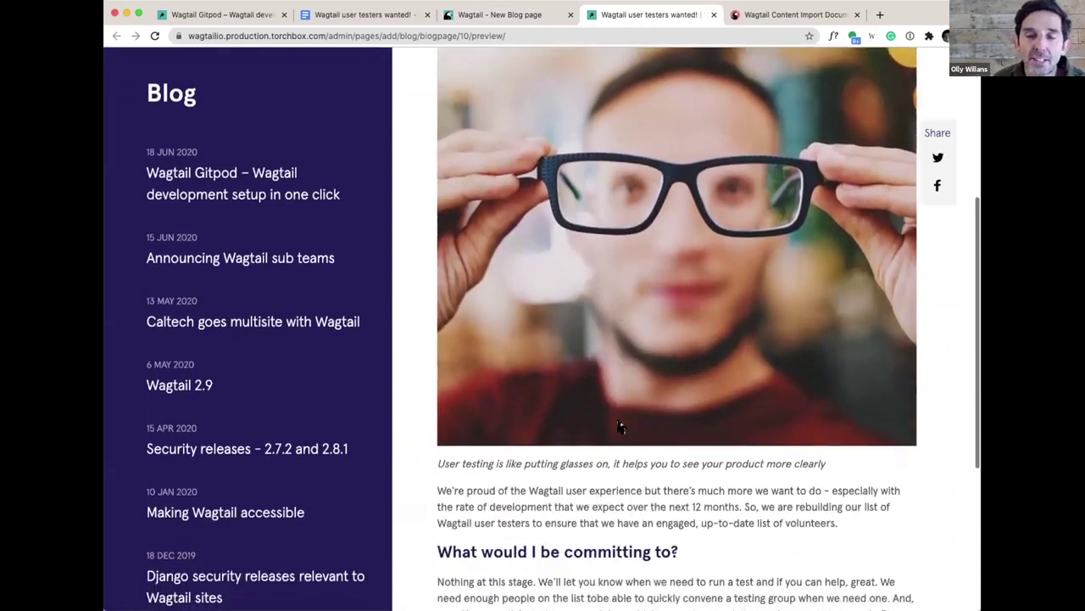
pyautogui.scroll(-4, 619, 426)
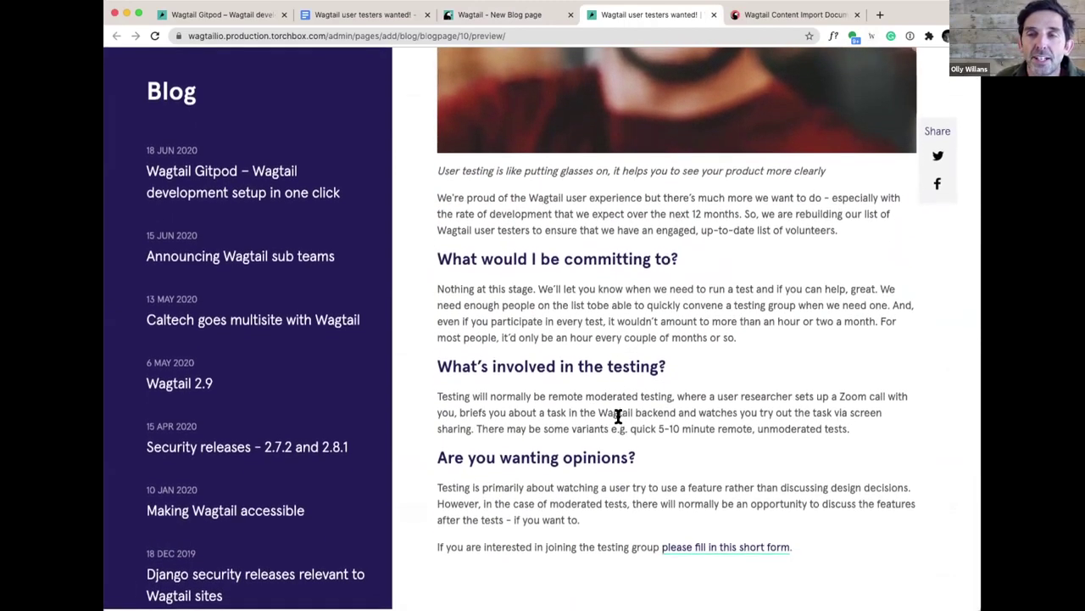
pyautogui.scroll(8, 618, 416)
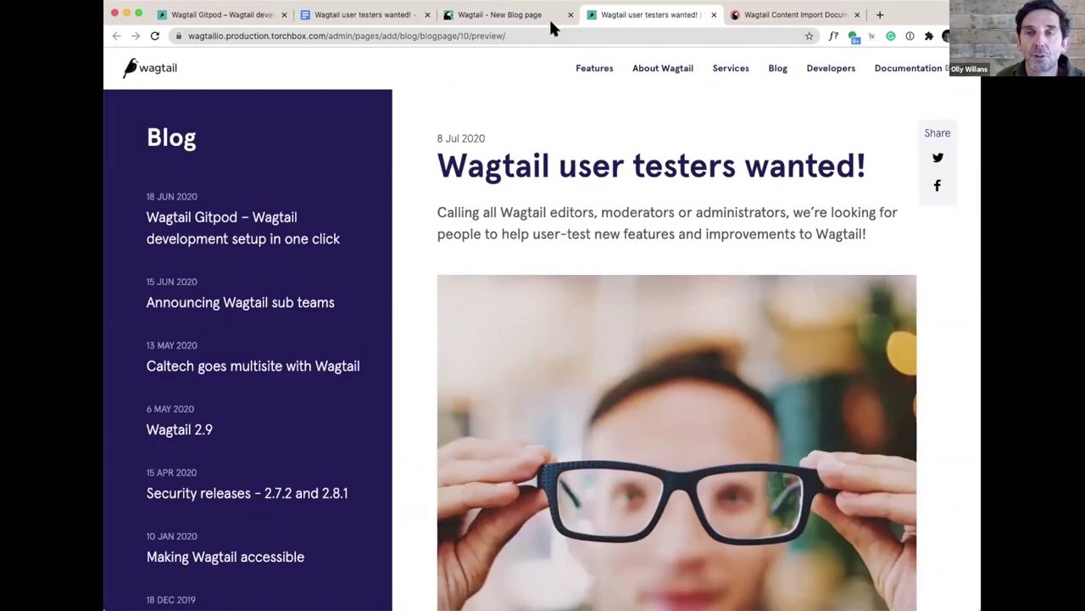
pyautogui.click(714, 15)
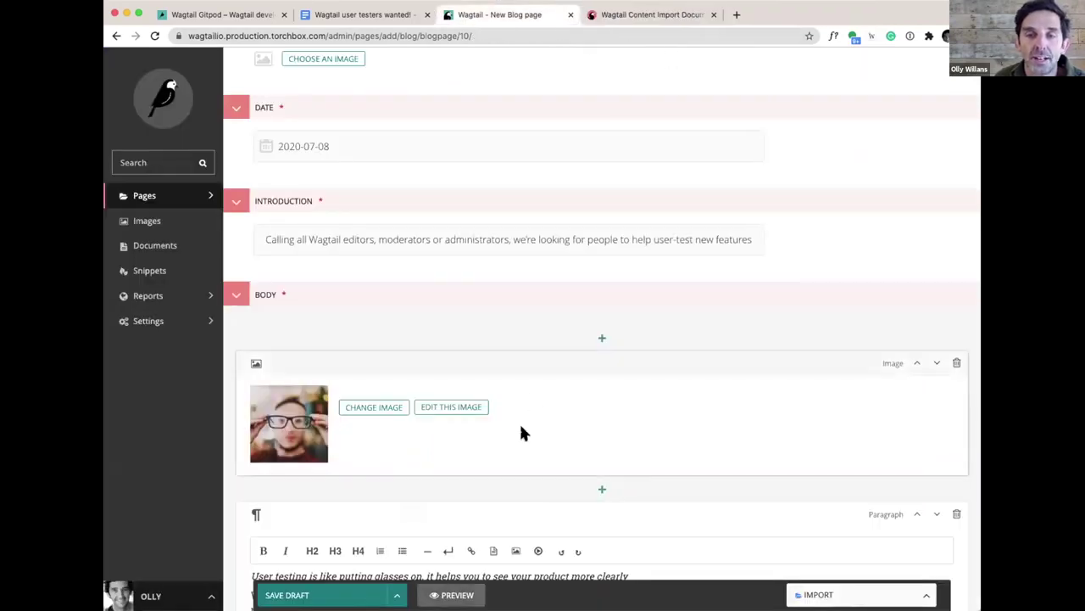
# - Publish the "Wagtail user testers wanted!" blog page
pyautogui.scroll(-2, 520, 433)
pyautogui.moveTo(369, 585)
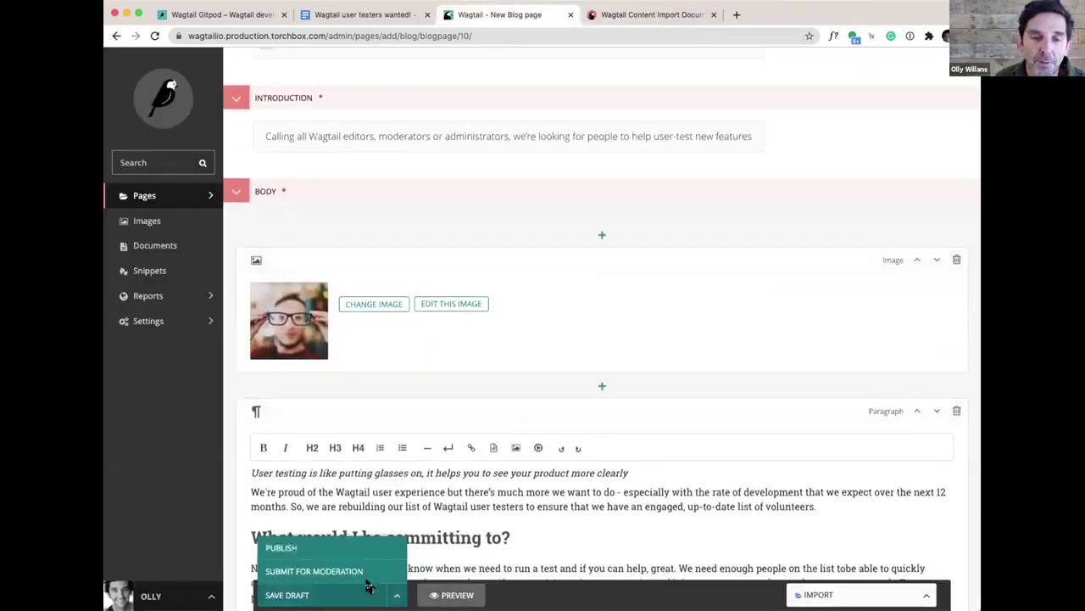
pyautogui.click(344, 550)
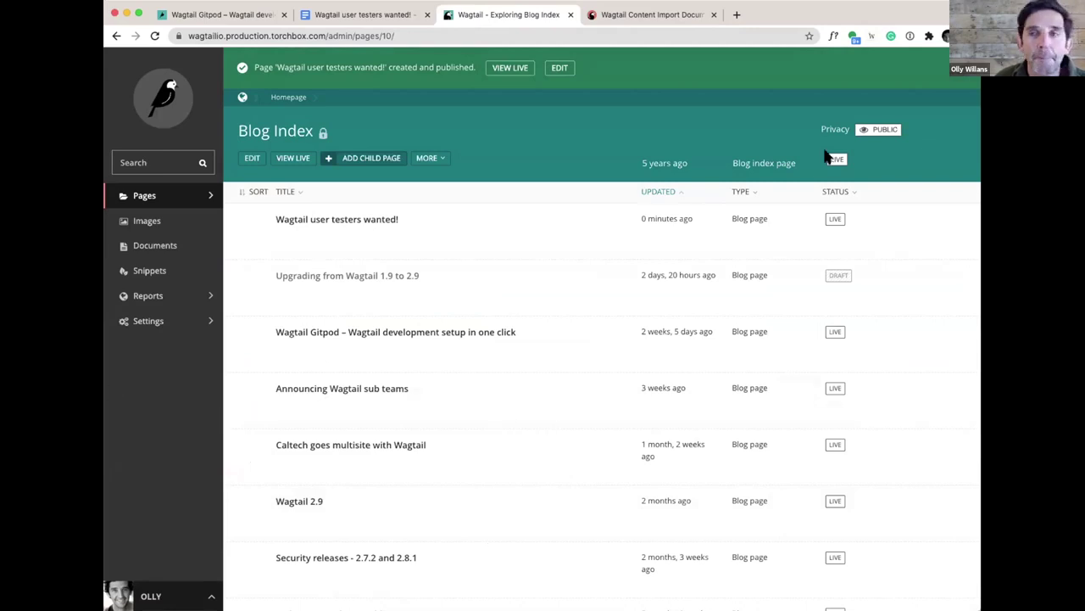
# - Switch to the Wagtail Content Import documentation and read which sources and file types it supports
pyautogui.click(664, 20)
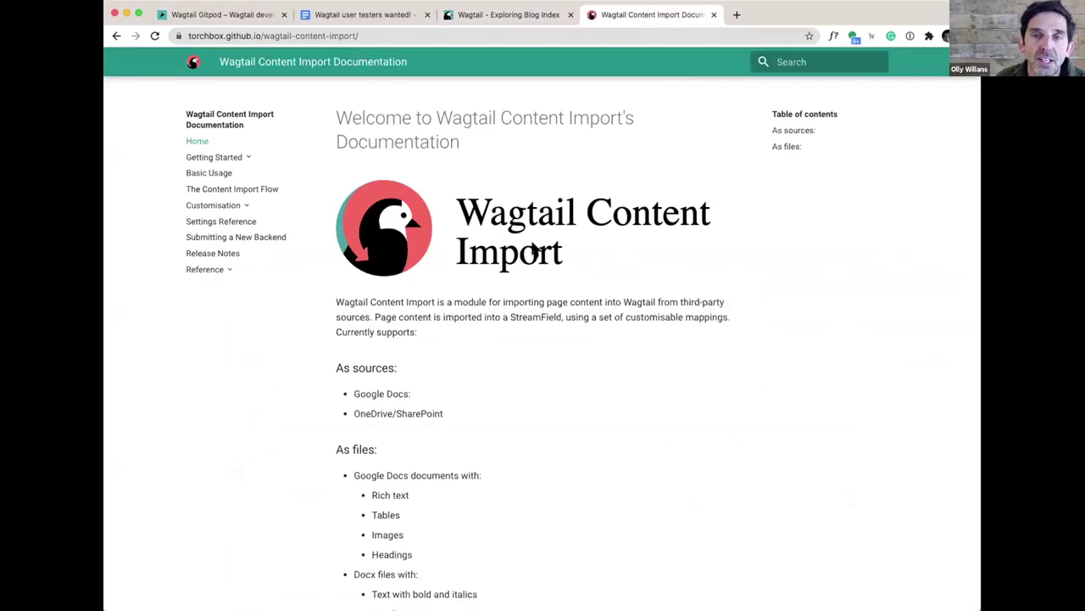
pyautogui.scroll(-1, 492, 324)
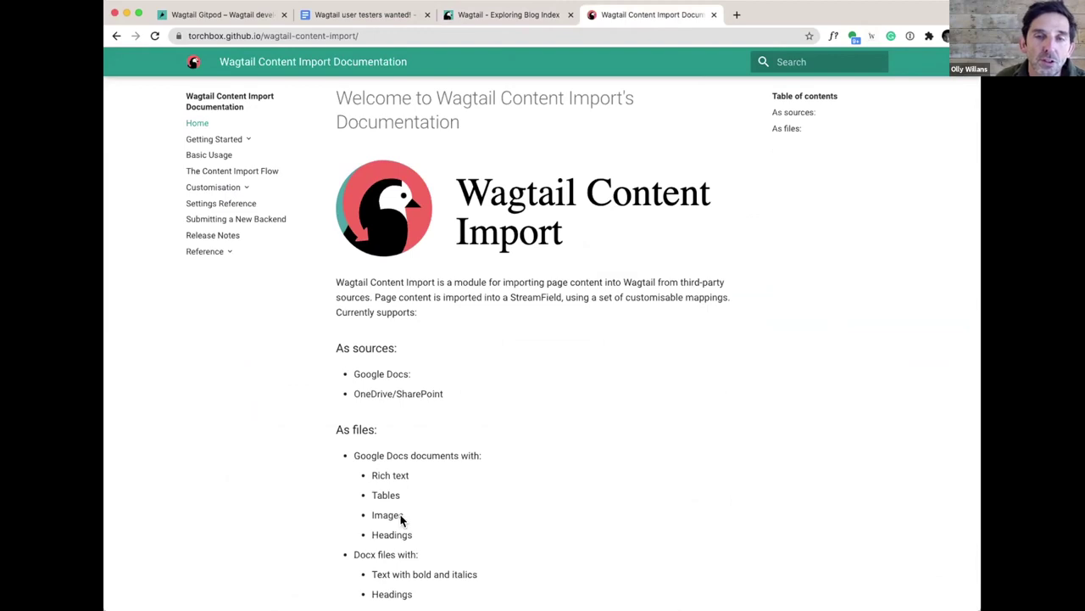
pyautogui.scroll(-1, 403, 519)
pyautogui.scroll(2, 401, 514)
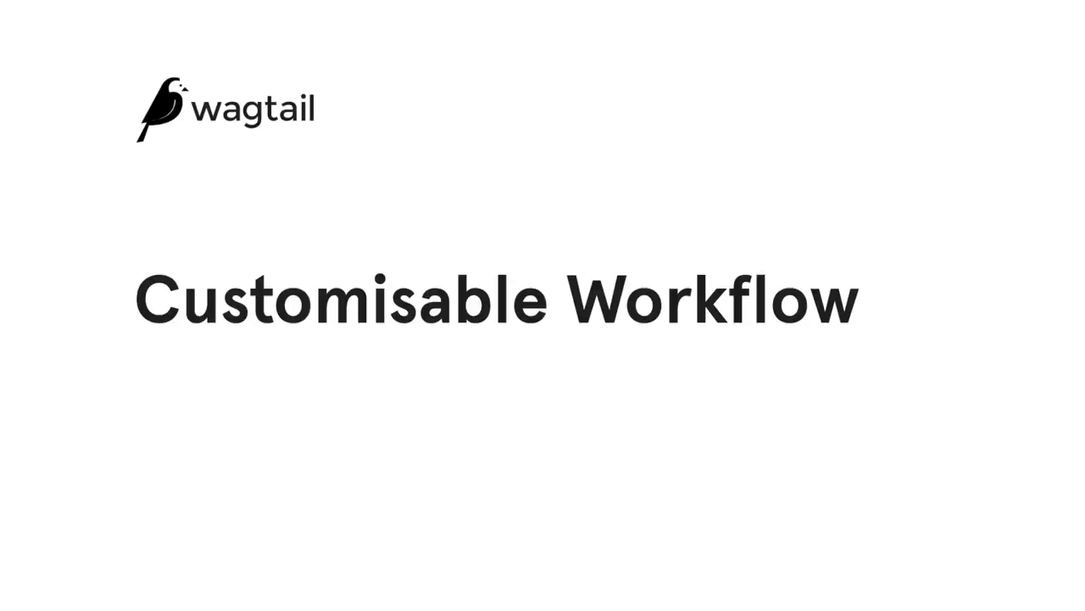
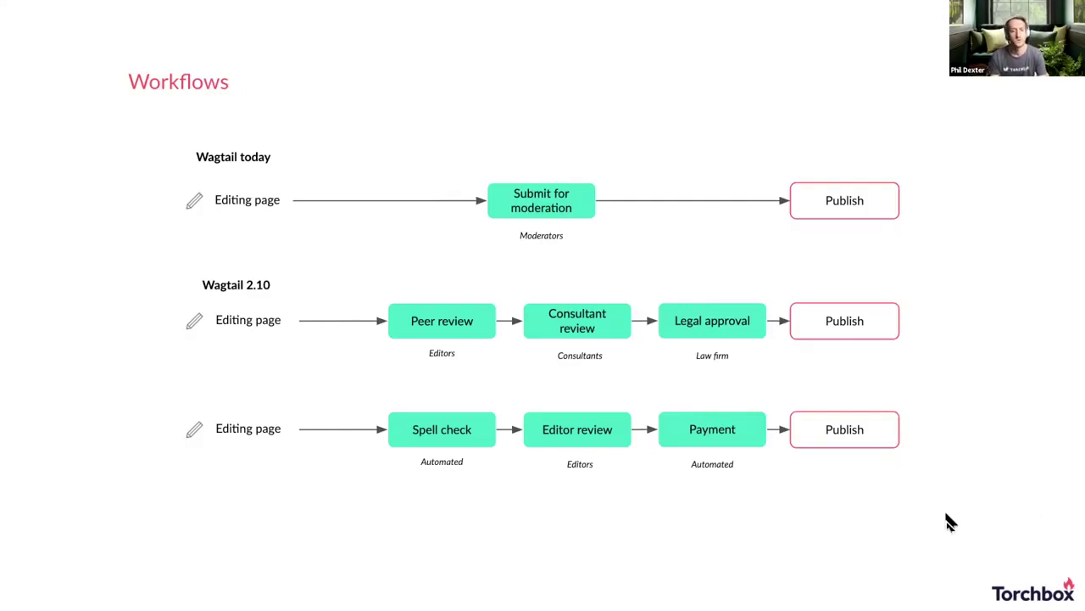
# - Leave the slide show for the Wagtail workflows list and open the Clinical Content Workflow for editing
pyautogui.press('Escape')
pyautogui.click(277, 15)
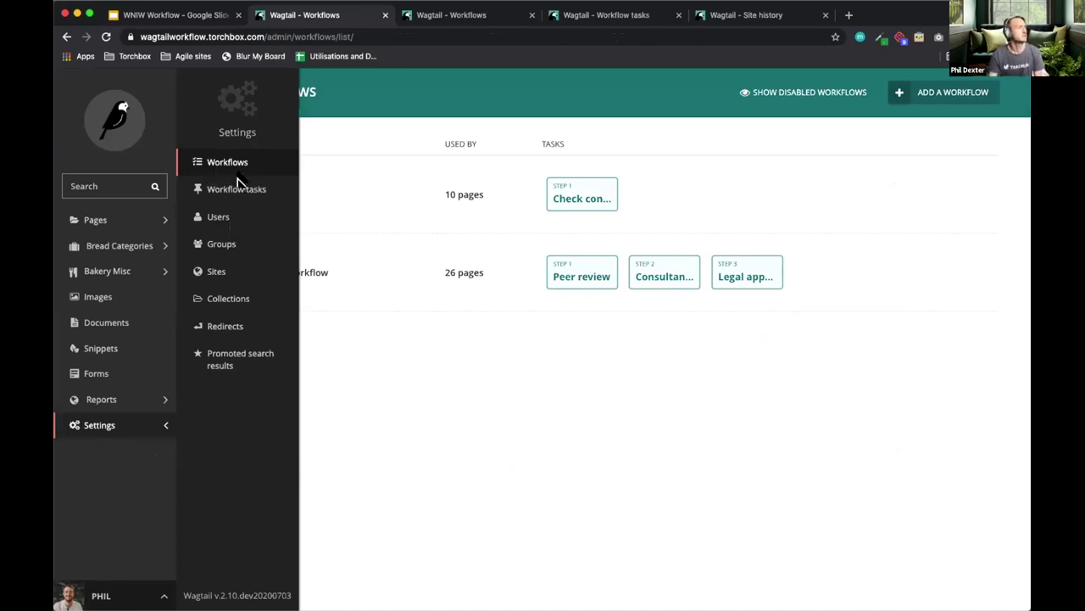
pyautogui.click(430, 429)
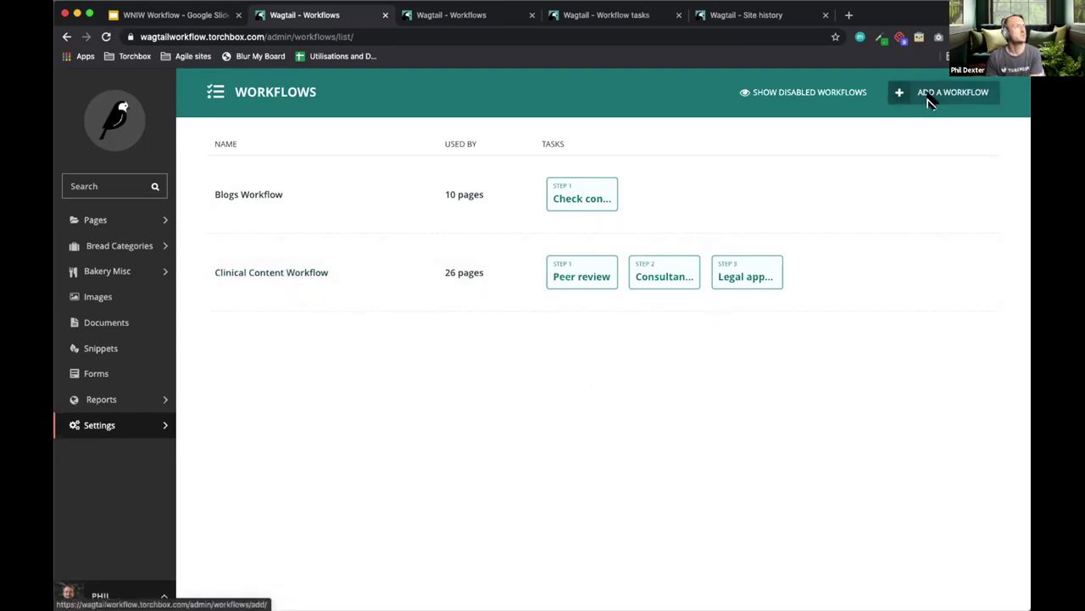
pyautogui.click(263, 272)
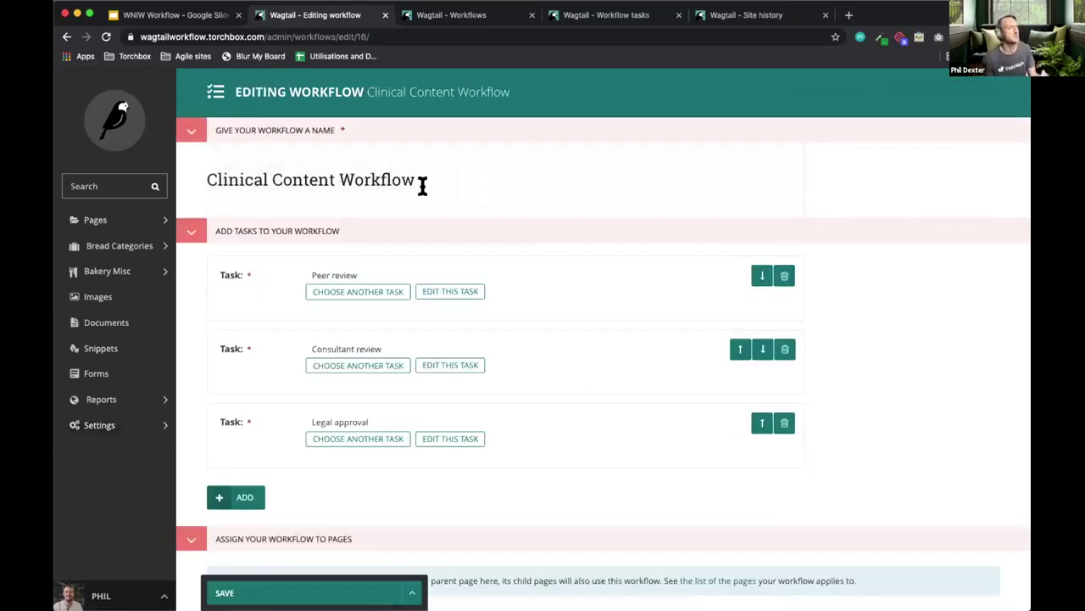
# - Look over the workflow's tasks and assigned pages, add another task entry and open the choice of a task for it
pyautogui.scroll(-1, 484, 307)
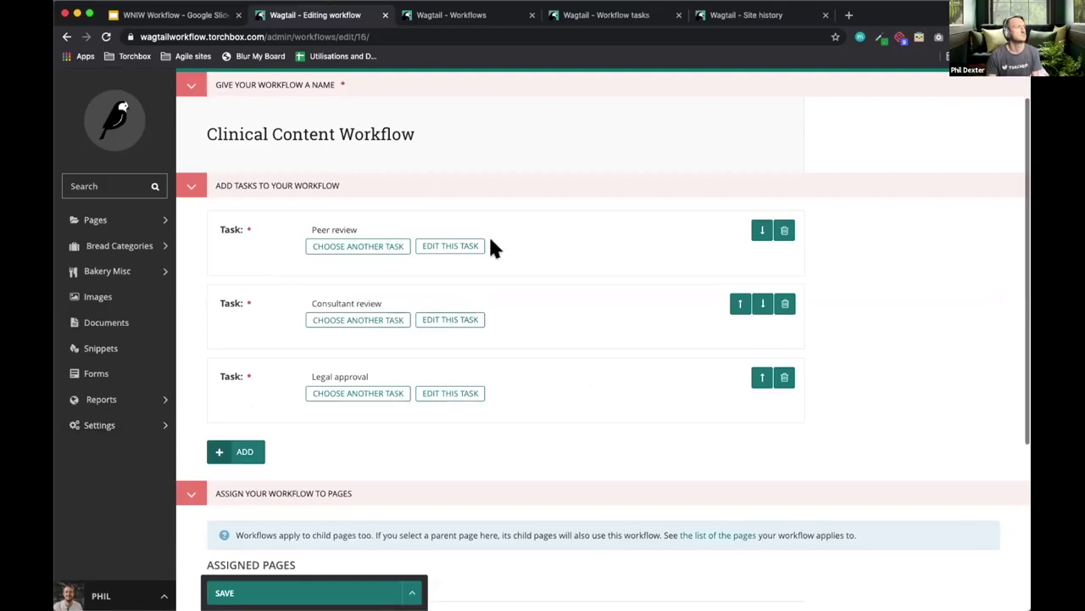
pyautogui.scroll(-2, 472, 388)
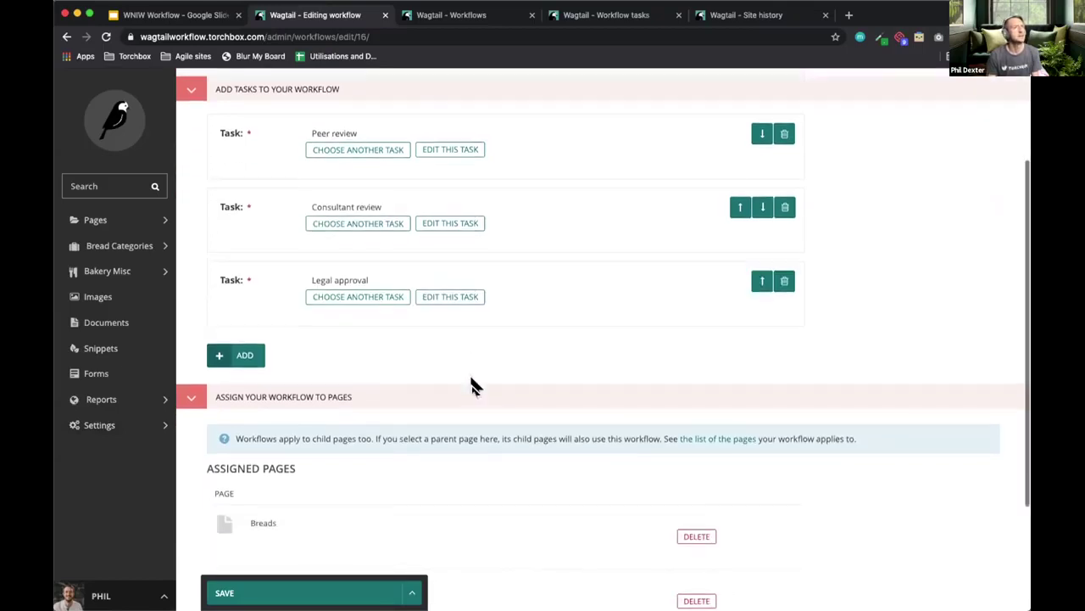
pyautogui.scroll(-1, 474, 385)
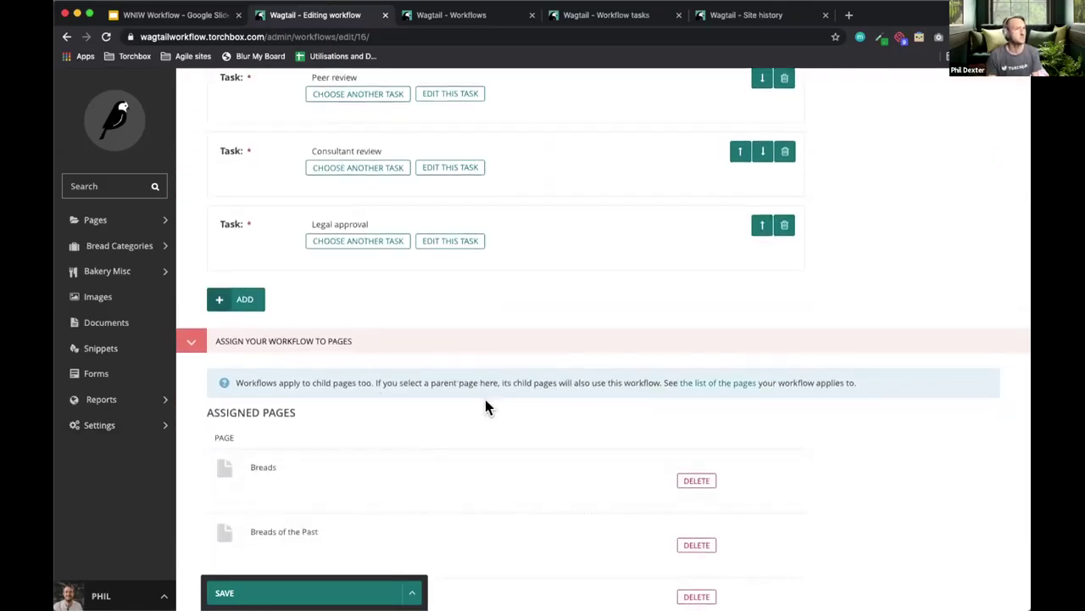
pyautogui.scroll(4, 485, 402)
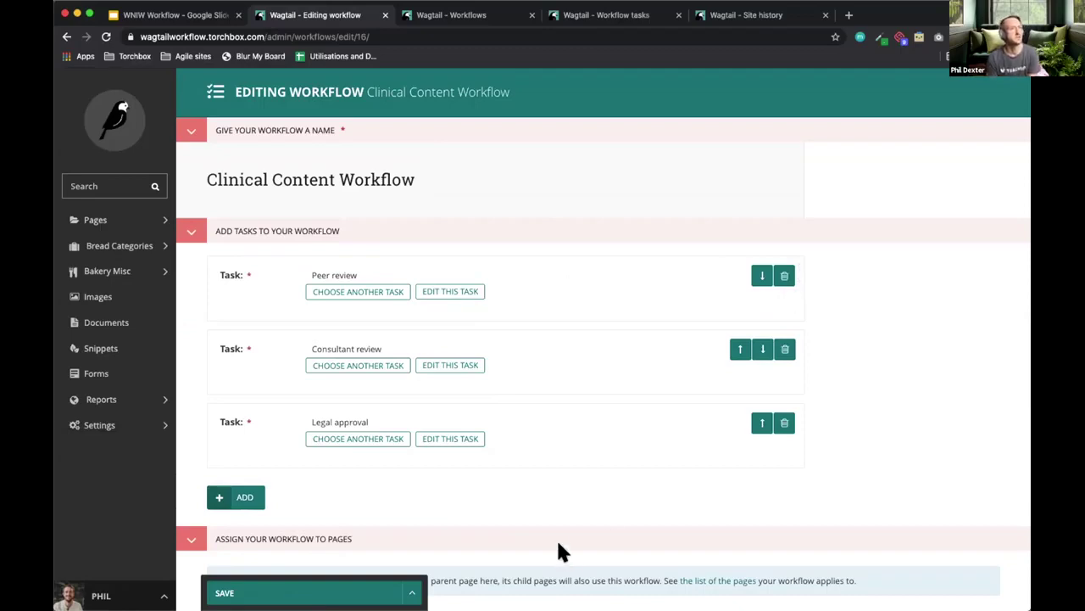
pyautogui.click(255, 498)
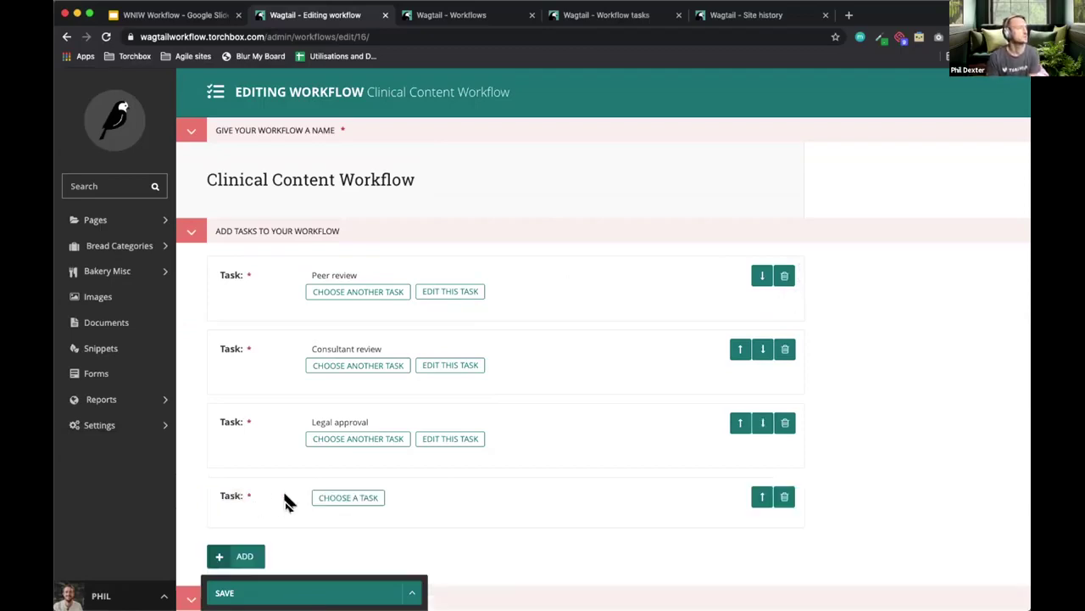
pyautogui.click(324, 497)
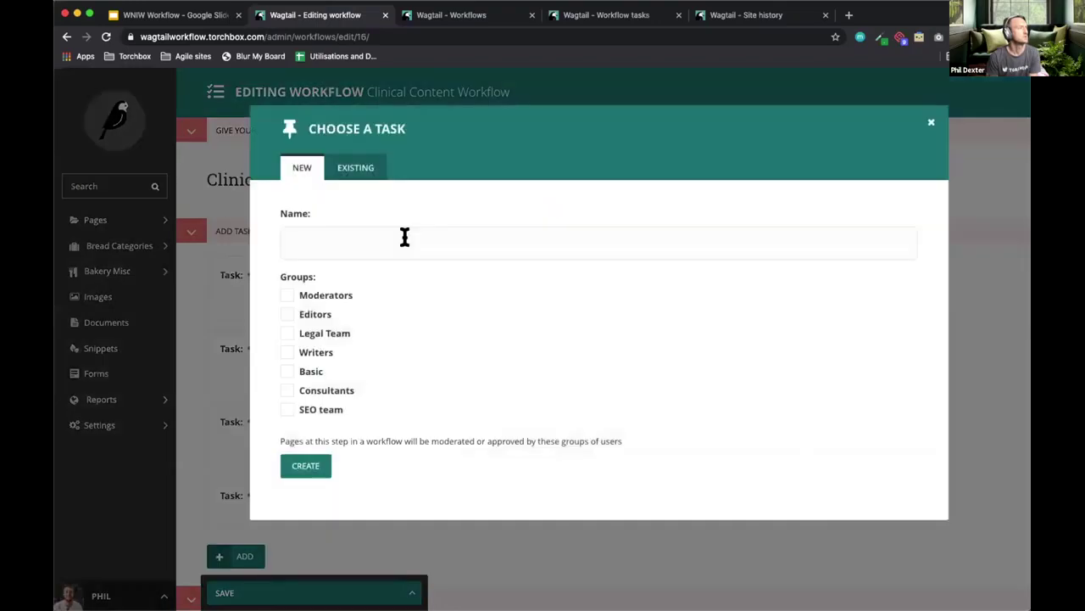
# - Look over the name and group options for a new task and the list of existing tasks
pyautogui.click(405, 237)
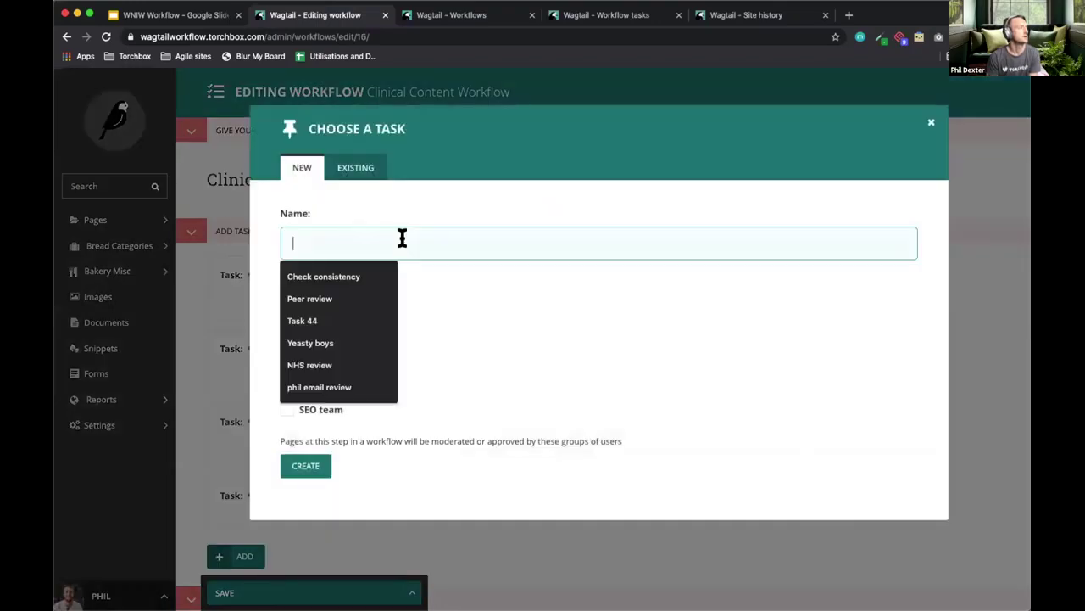
pyautogui.click(350, 168)
pyautogui.click(353, 168)
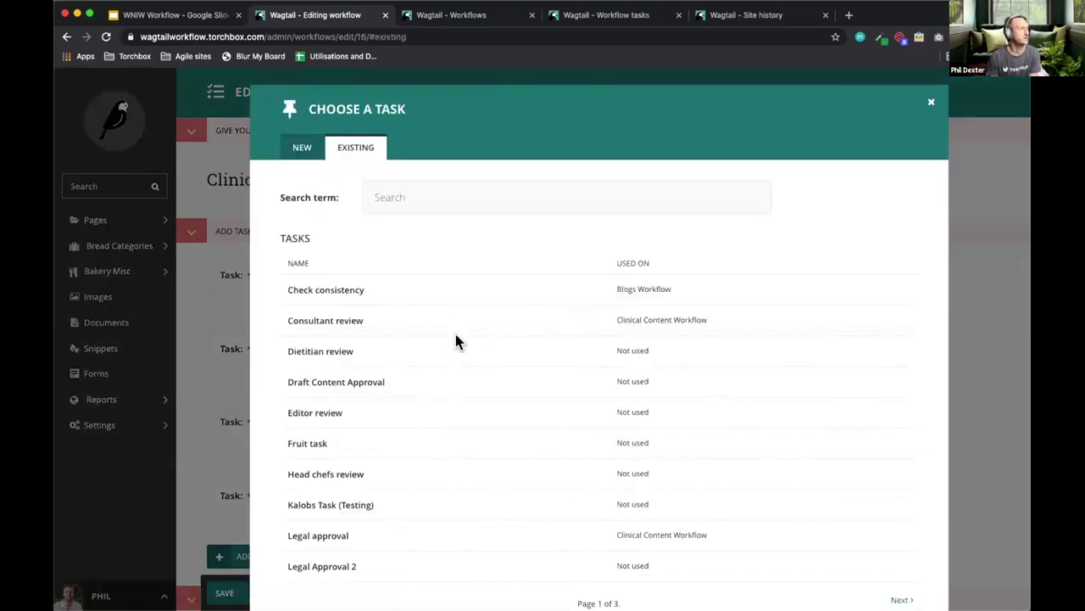
pyautogui.scroll(-1, 458, 336)
pyautogui.scroll(1, 454, 337)
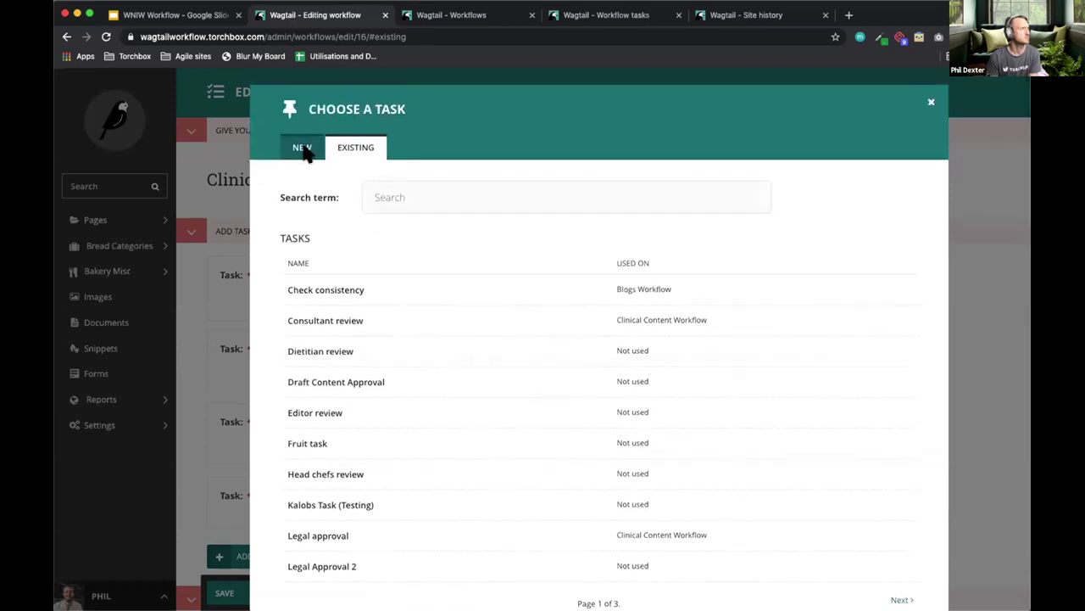
# - Create a new task named SEO Task for the SEO team group in the Clinical Content Workflow and save the workflow
pyautogui.click(303, 148)
pyautogui.click(376, 234)
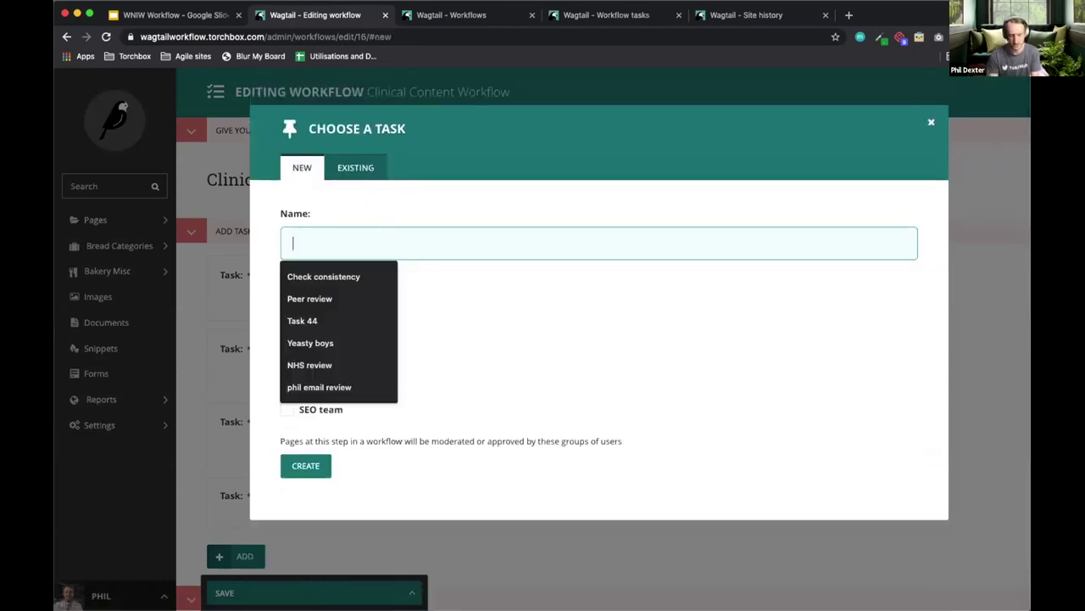
pyautogui.write('SEO Task')
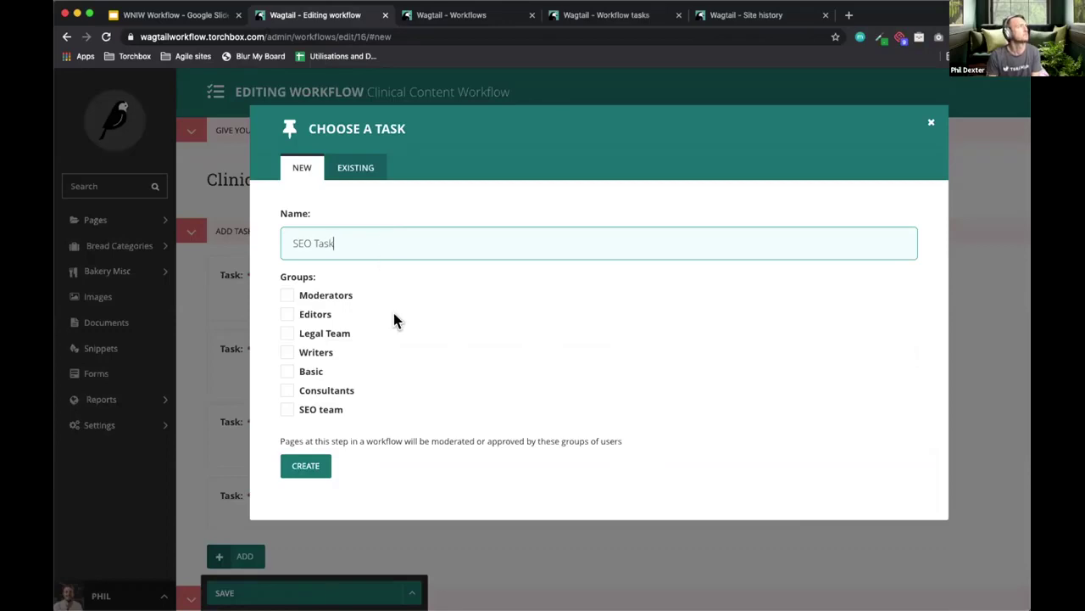
pyautogui.click(285, 409)
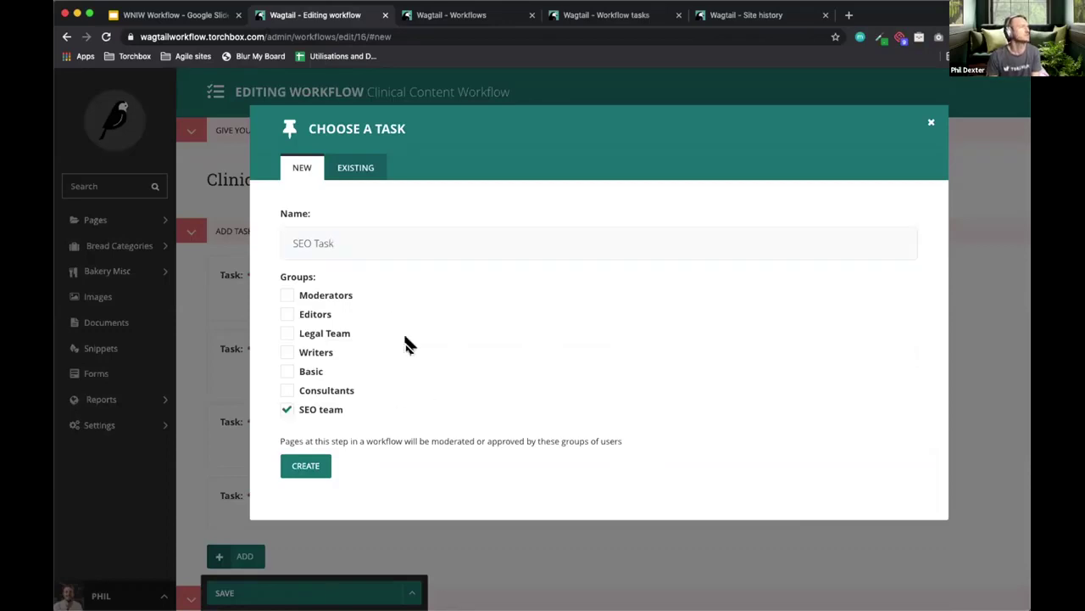
pyautogui.click(303, 464)
pyautogui.scroll(-1, 325, 446)
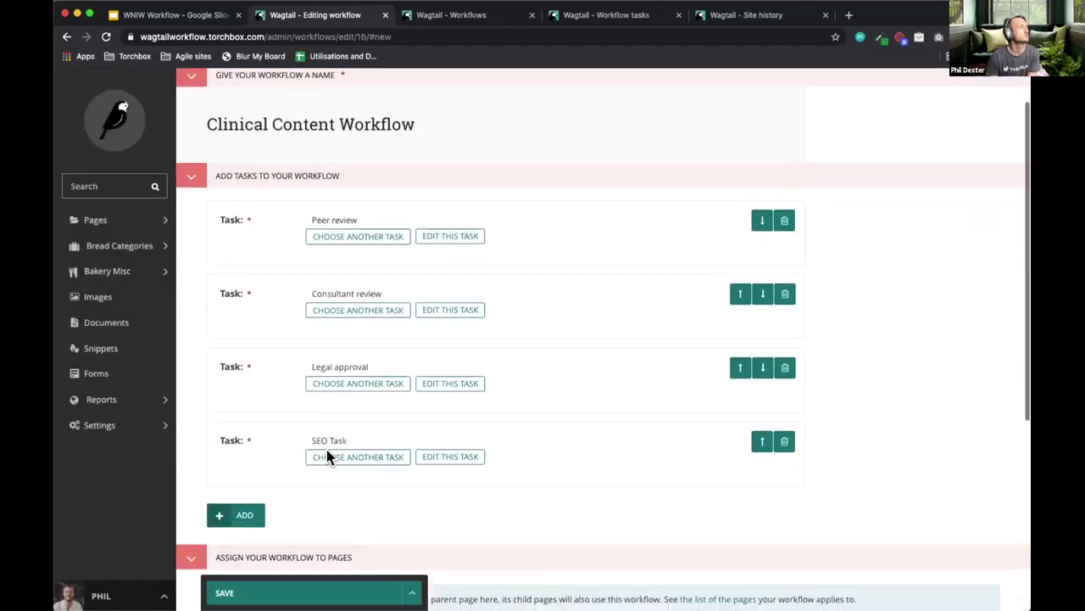
pyautogui.click(378, 593)
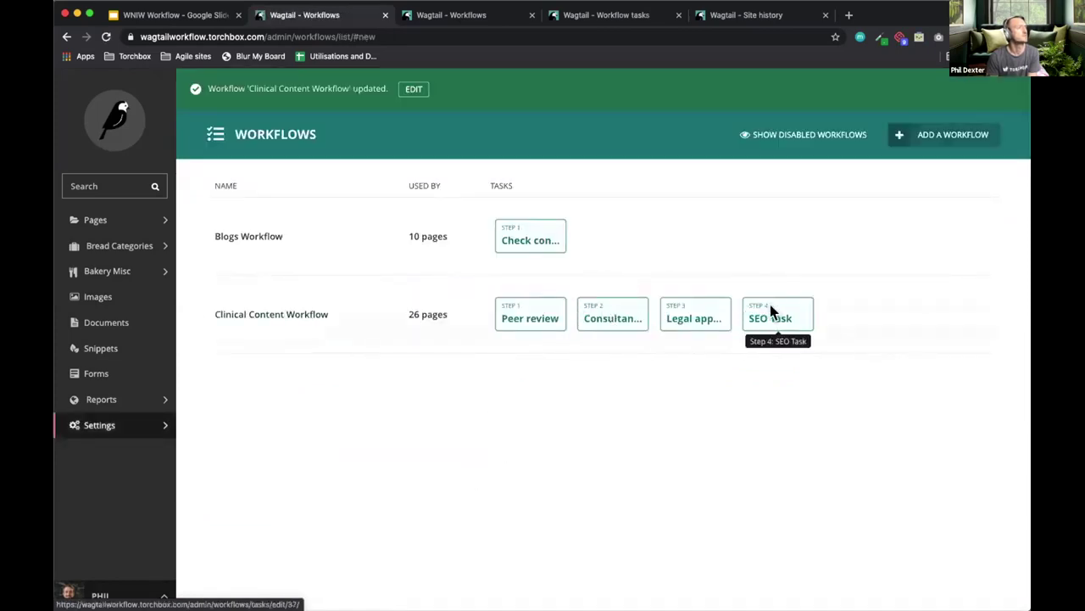
# - Reopen the Clinical Content Workflow, move SEO Task up to second place, directly after Peer review, and save
pyautogui.click(312, 315)
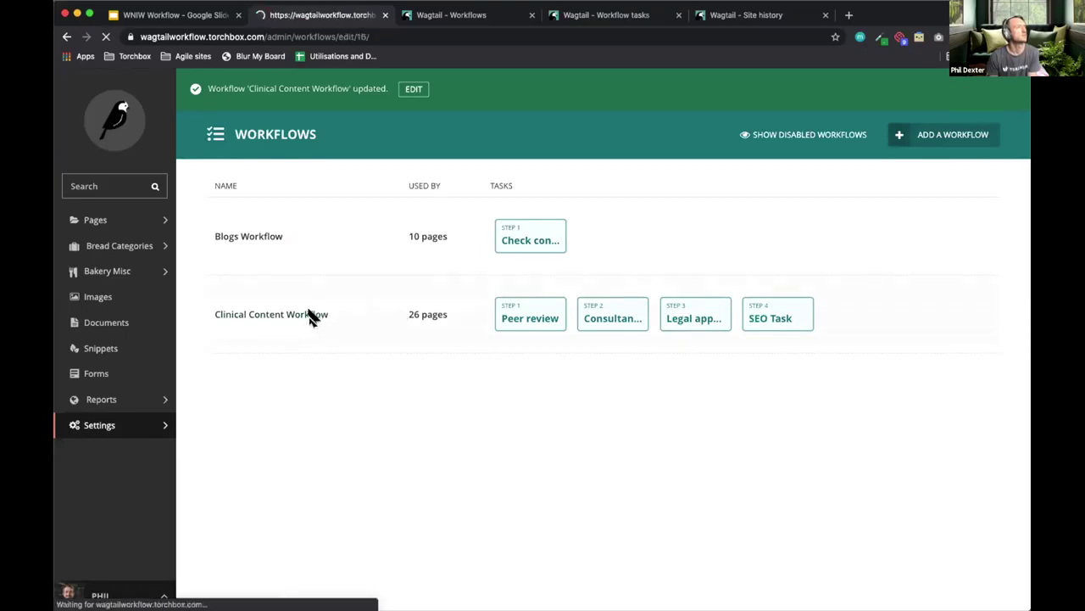
pyautogui.click(764, 494)
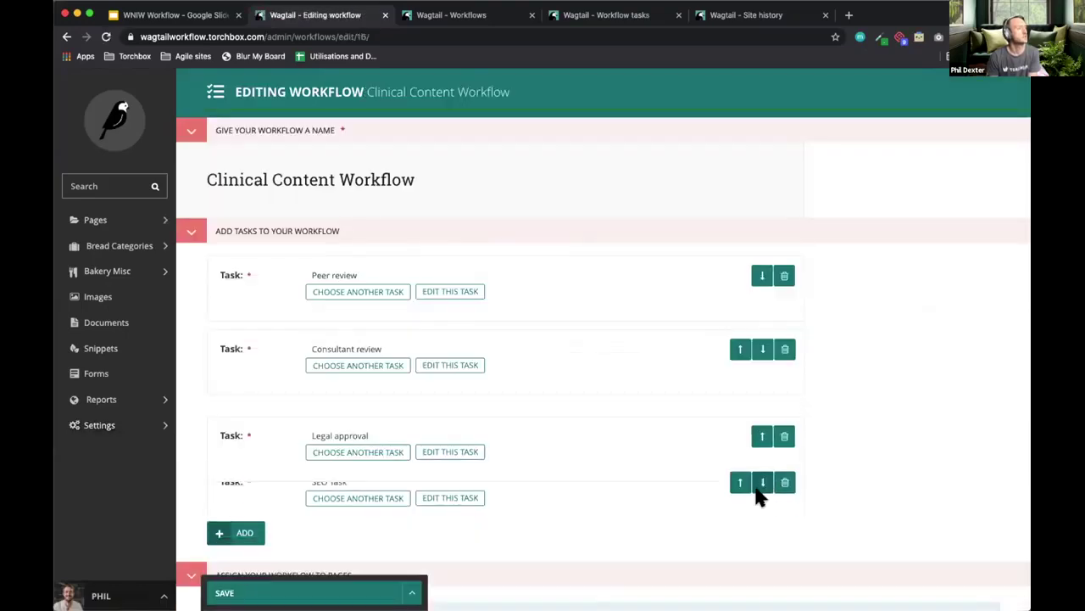
pyautogui.click(738, 424)
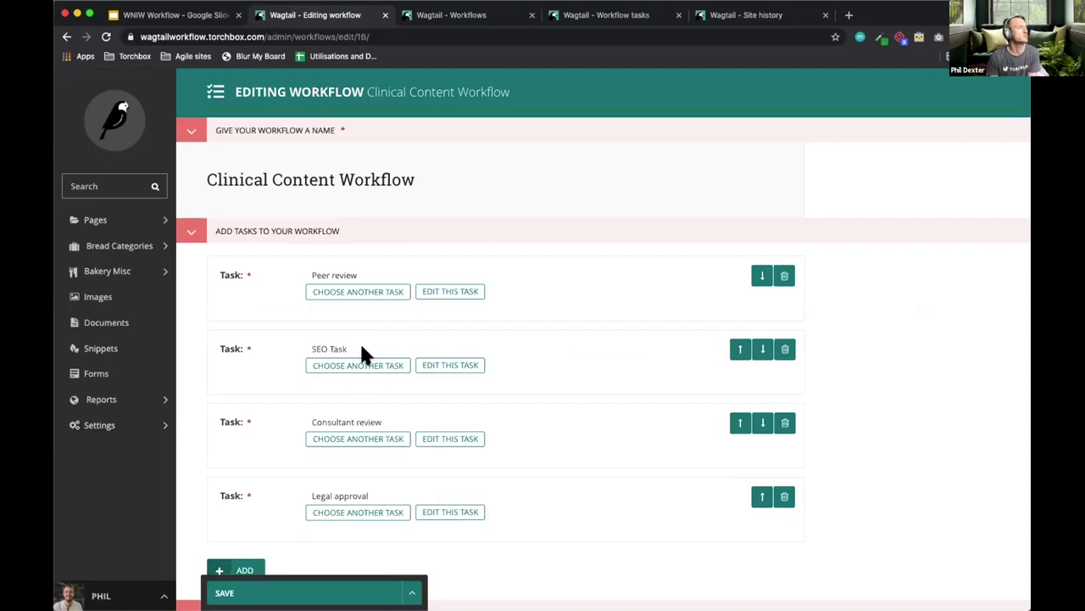
pyautogui.scroll(-1, 261, 538)
pyautogui.click(365, 592)
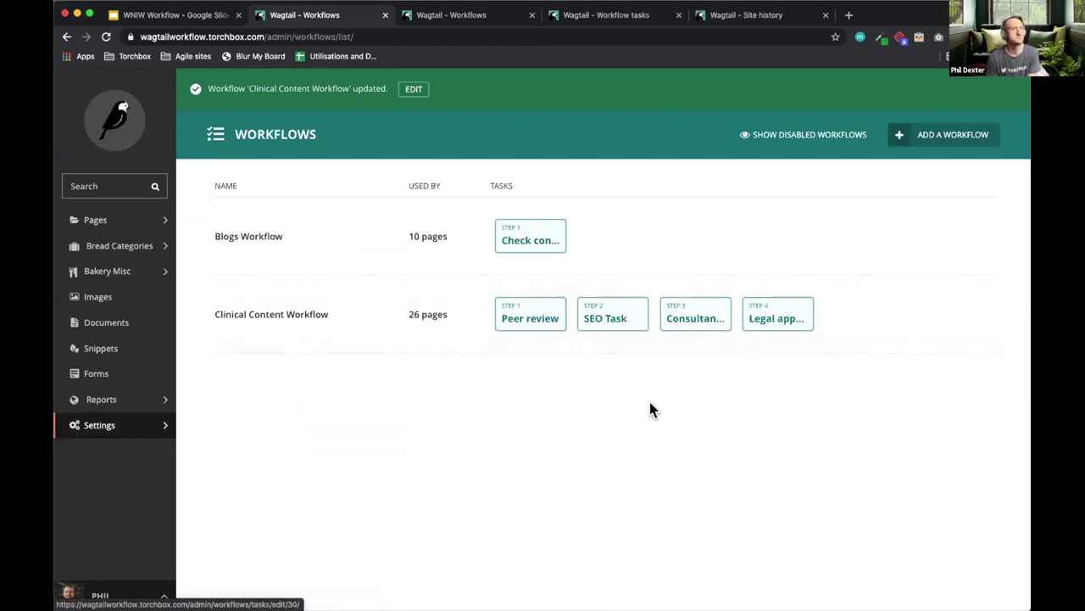
# - Reopen the Clinical Content Workflow and examine its assigned pages and the page chooser without assigning another page
pyautogui.click(251, 315)
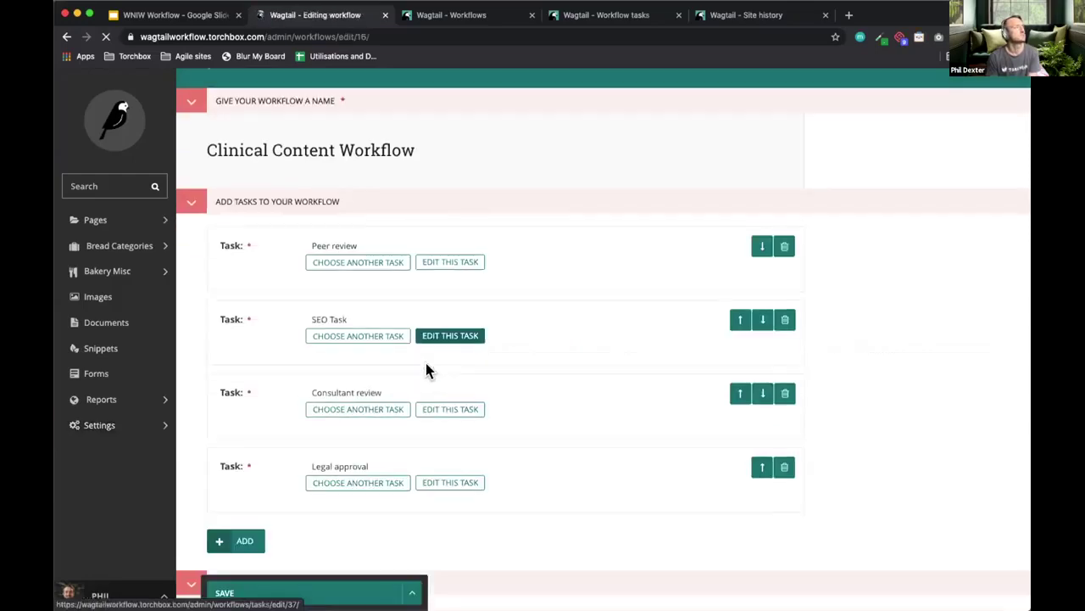
pyautogui.scroll(-5, 425, 360)
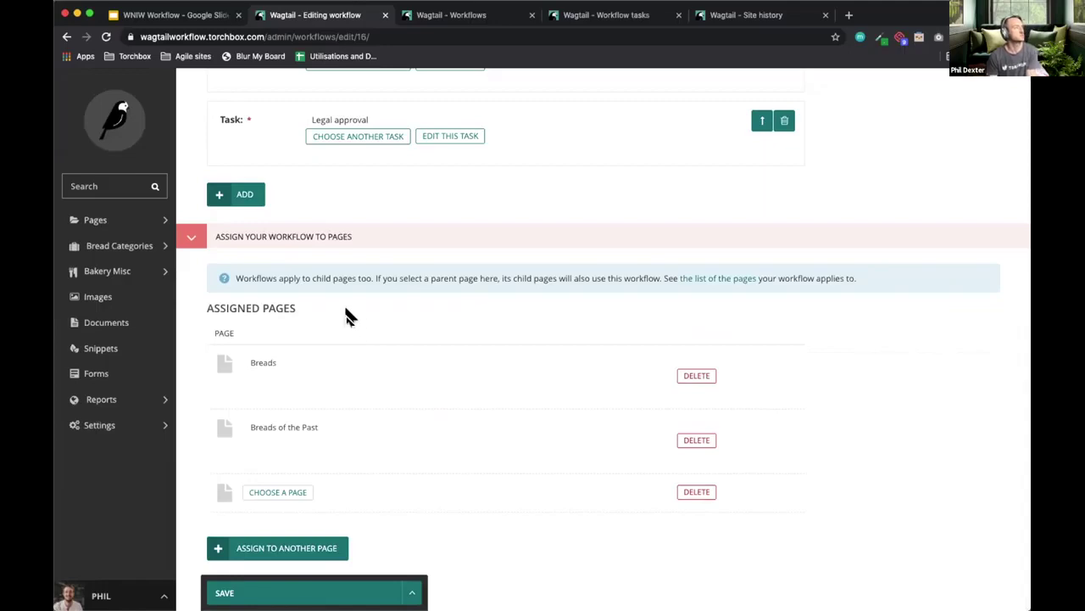
pyautogui.click(287, 490)
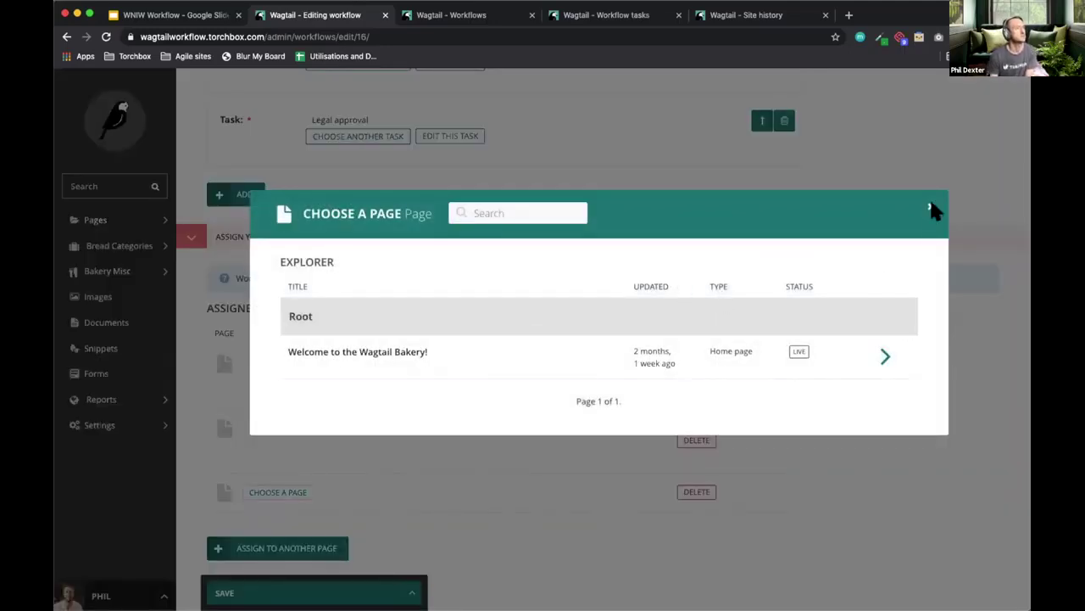
pyautogui.click(931, 208)
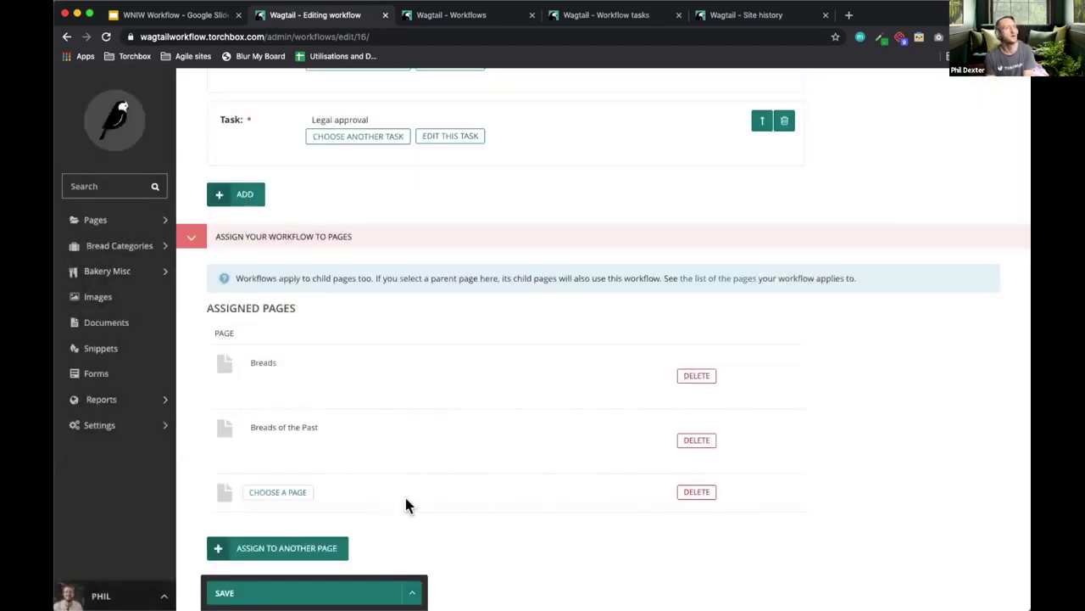
pyautogui.moveTo(308, 434)
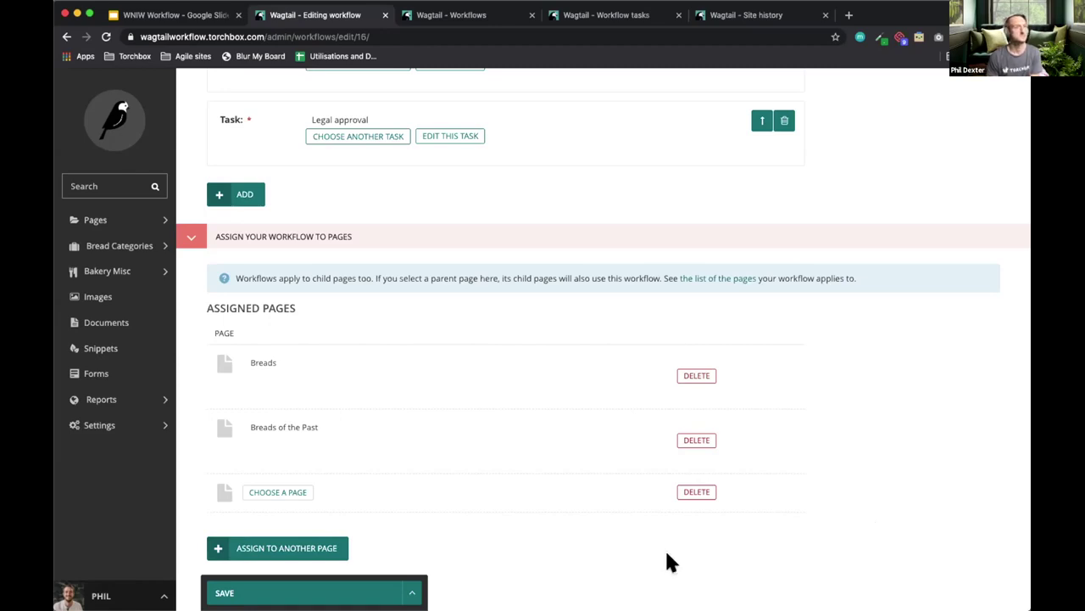
# - Open the workflow tasks list in the settings, check where each task is used, and bring up the available reports
pyautogui.click(160, 424)
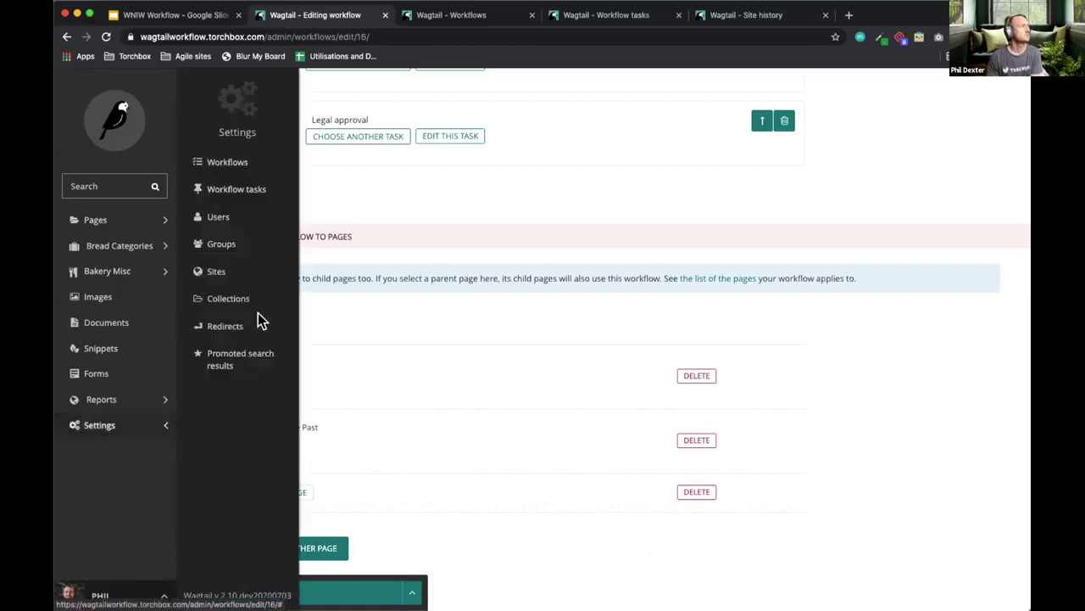
pyautogui.click(246, 189)
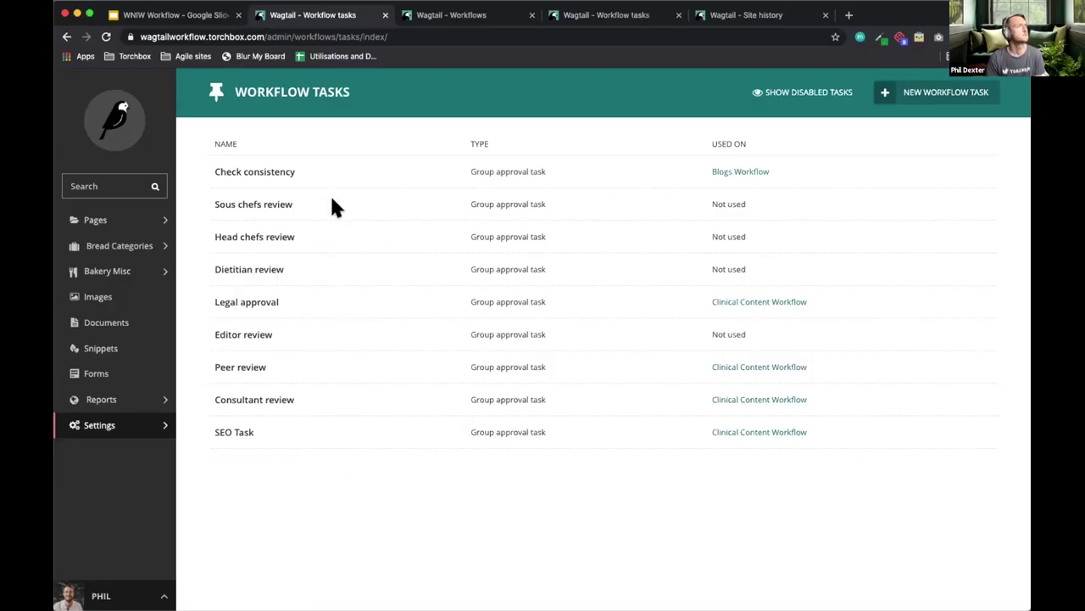
pyautogui.click(161, 400)
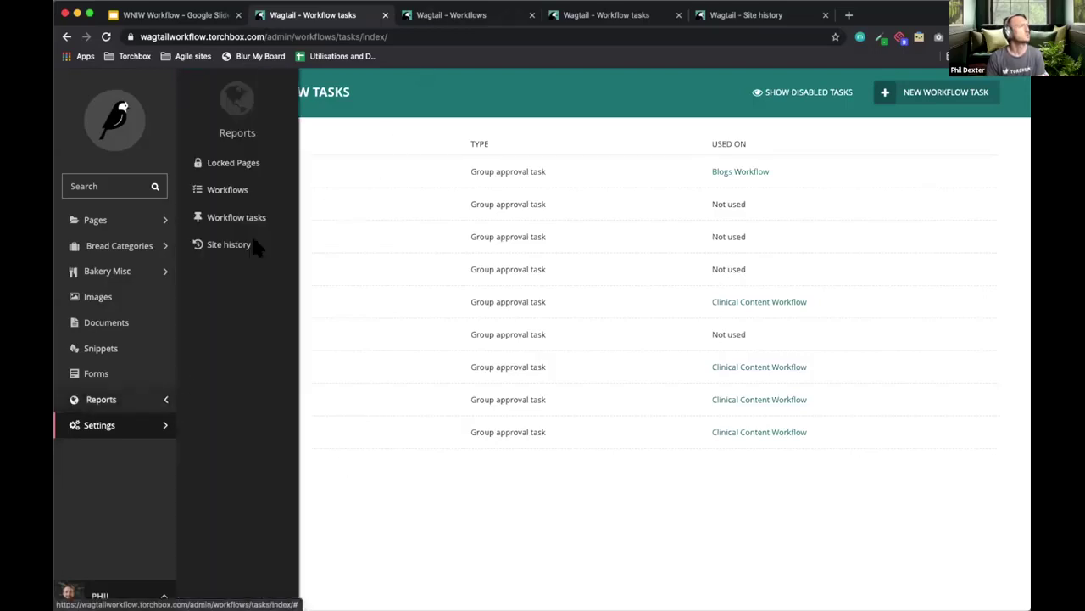
# - Switch to the Workflows report, look over its filter options and filter it to the In progress status
pyautogui.click(431, 20)
pyautogui.click(391, 90)
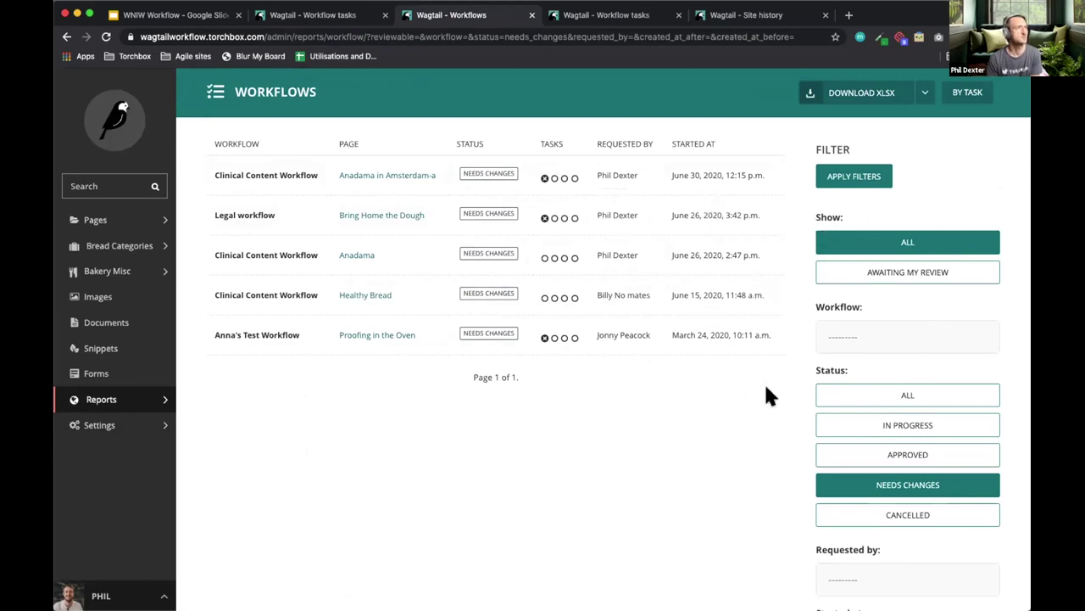
pyautogui.scroll(-3, 766, 396)
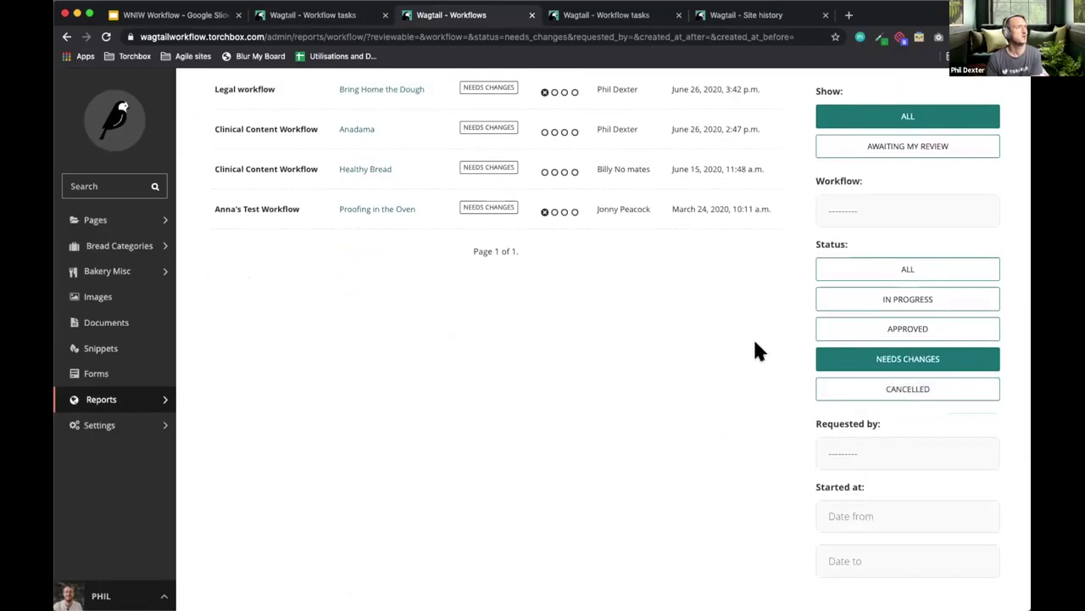
pyautogui.scroll(3, 757, 351)
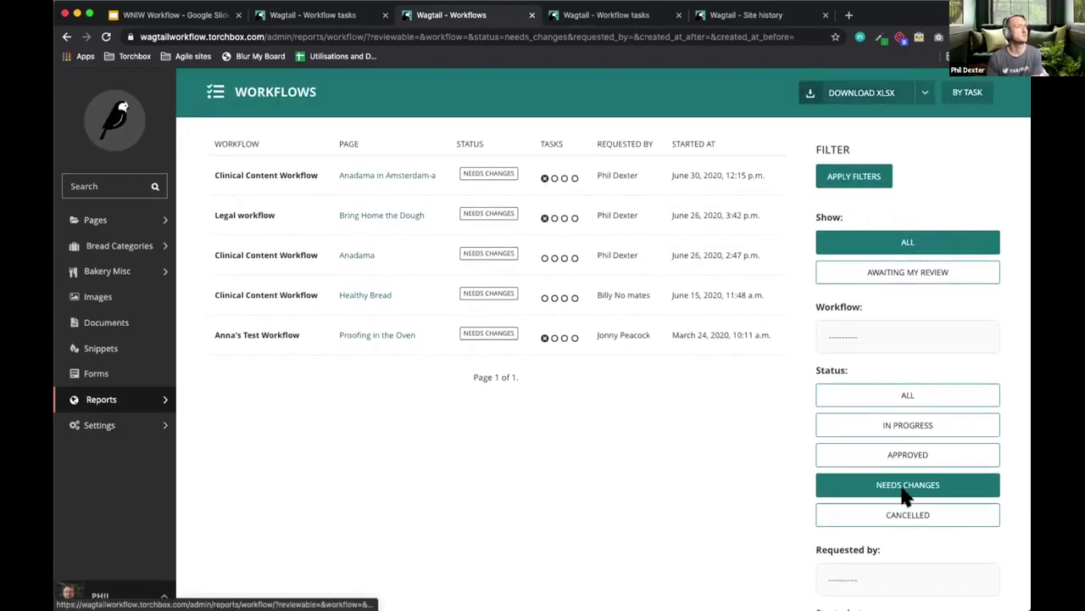
pyautogui.click(904, 422)
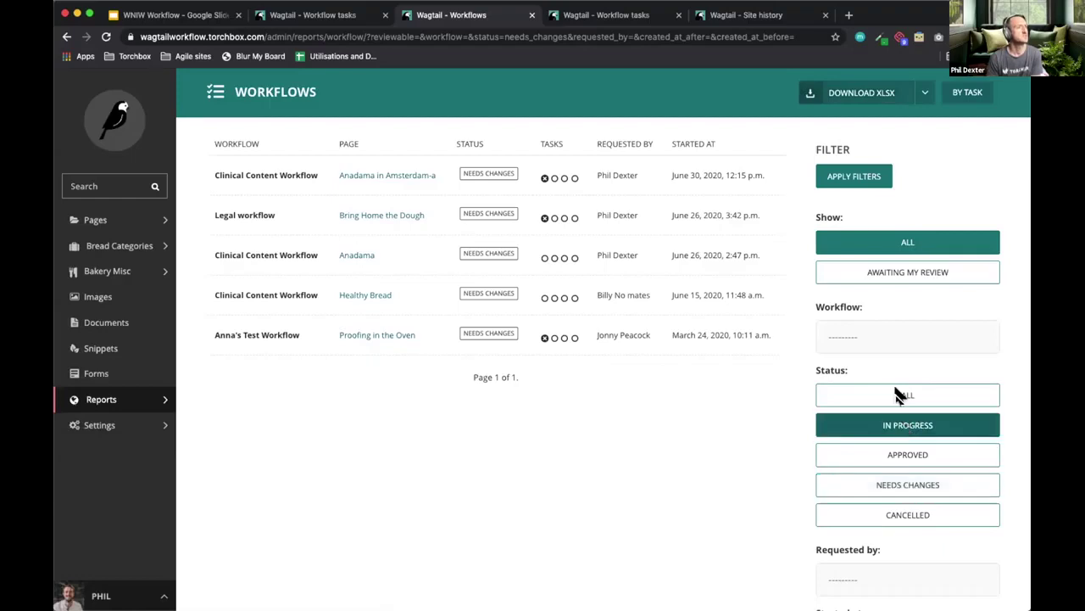
pyautogui.click(847, 173)
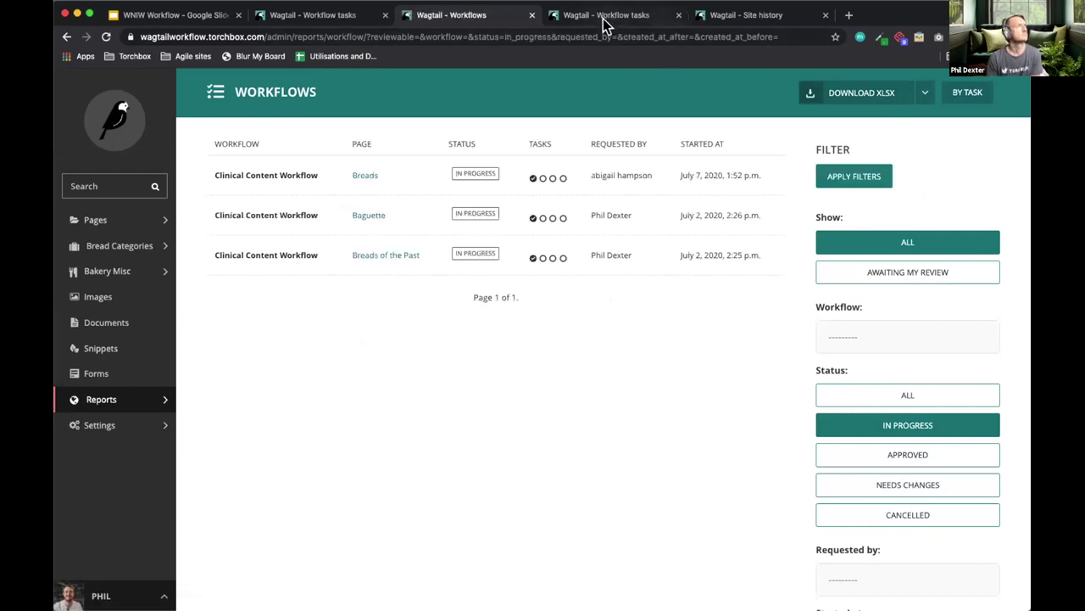
# - Switch to the Workflow tasks report and examine the status and dates of the Consultant review entries
pyautogui.click(163, 404)
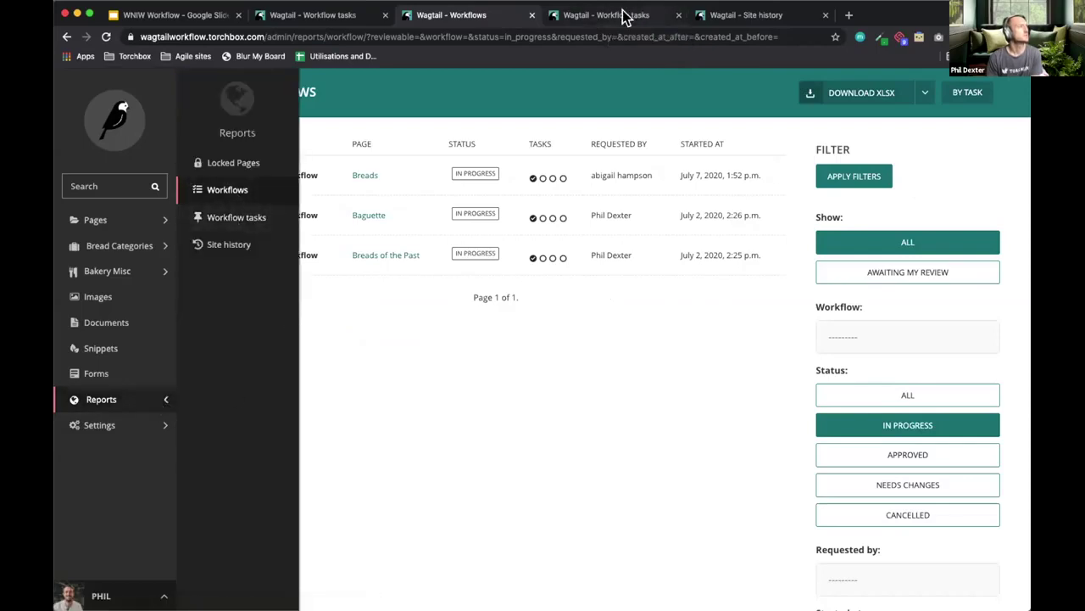
pyautogui.click(533, 100)
pyautogui.click(591, 23)
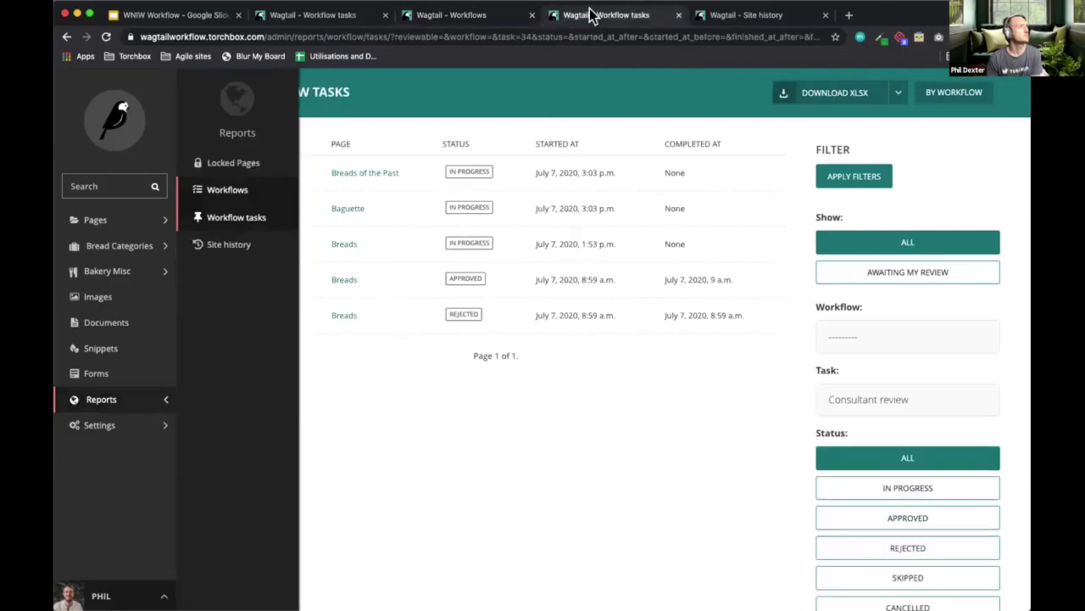
pyautogui.click(464, 100)
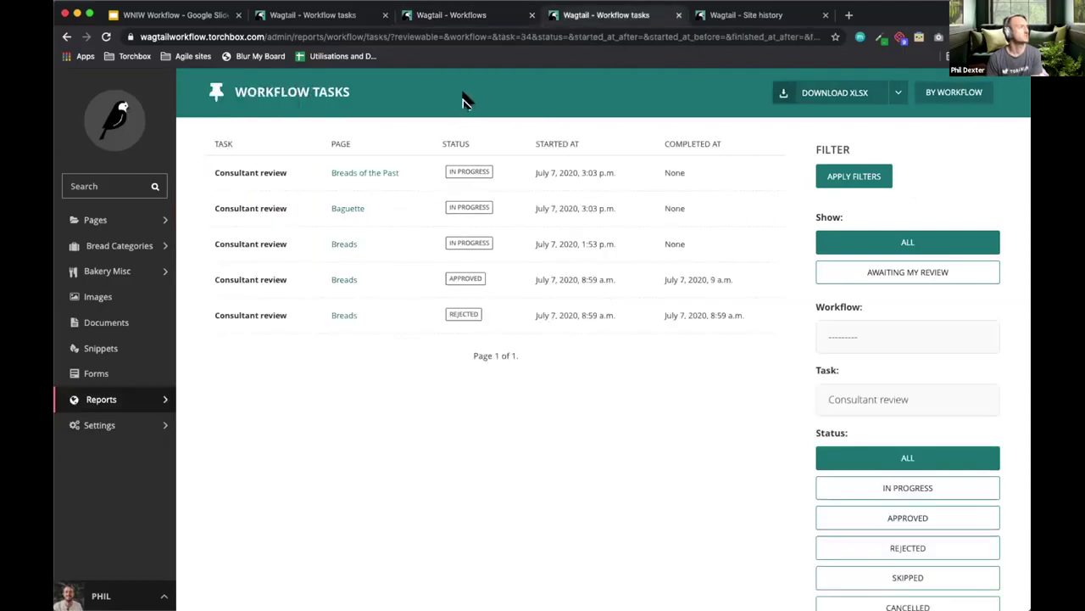
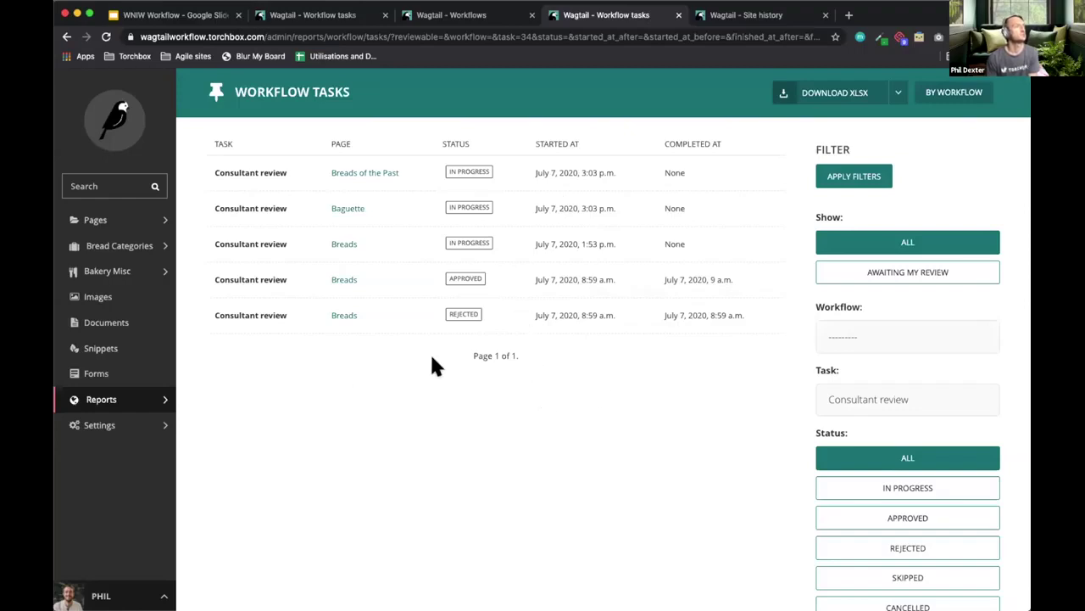
# - Switch to the Site history report and look over the actions it can be filtered by, leaving the filter unset
pyautogui.click(731, 15)
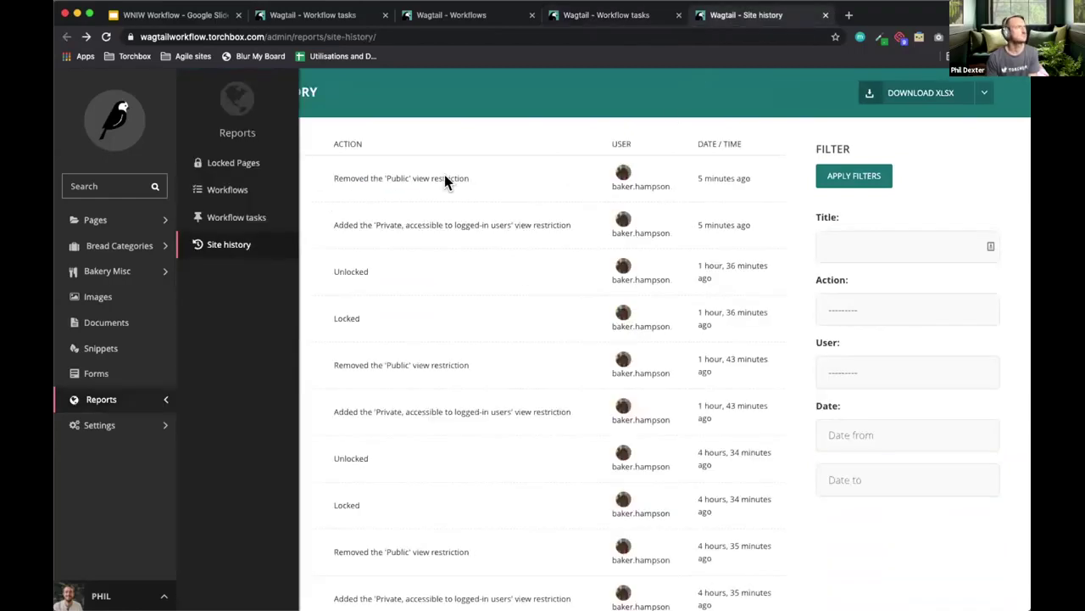
pyautogui.click(425, 87)
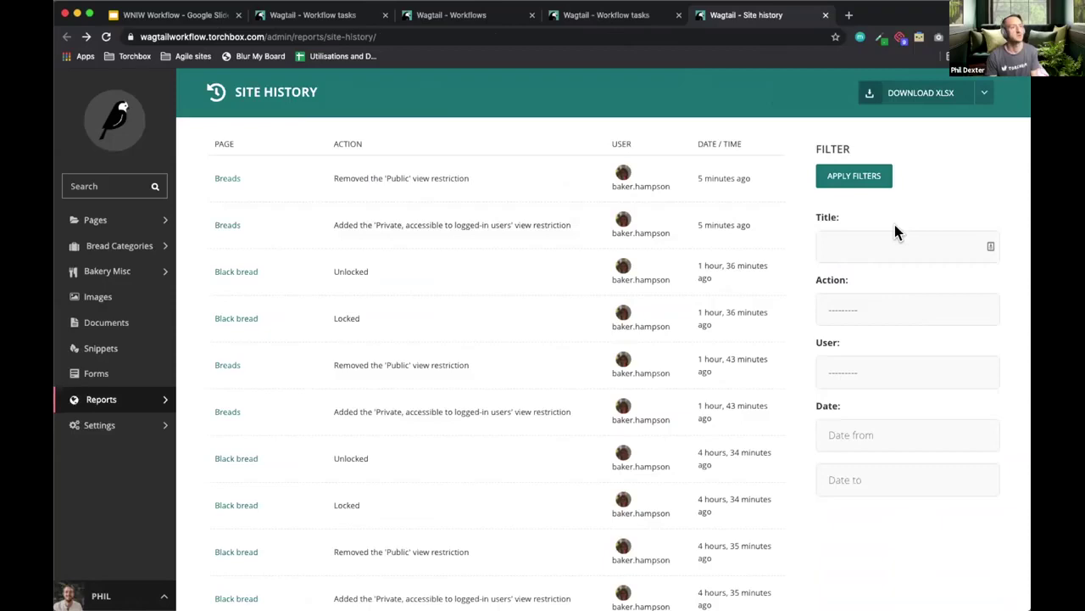
pyautogui.click(940, 312)
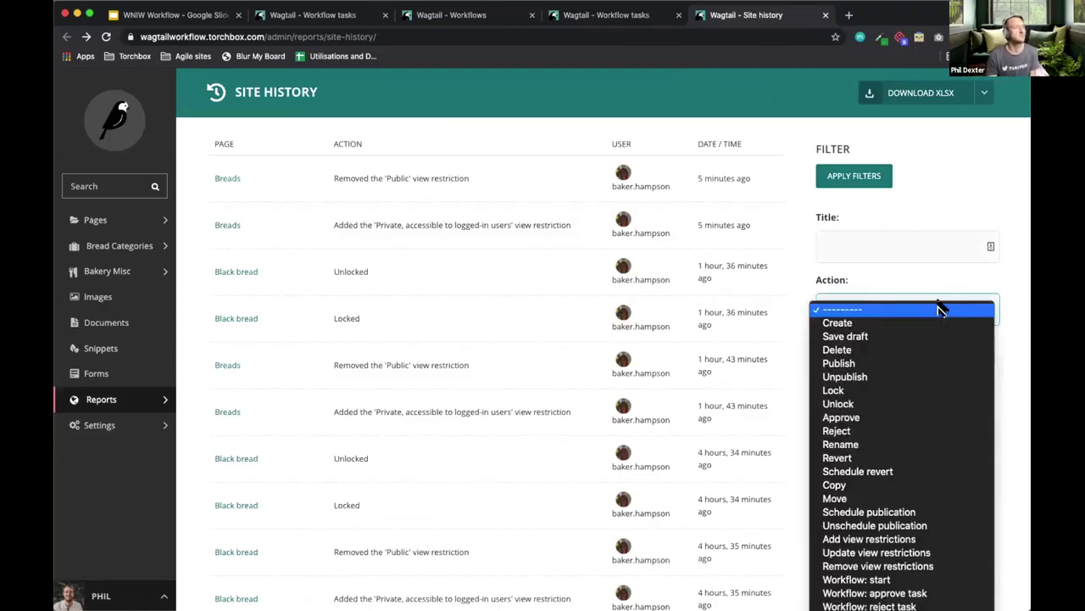
pyautogui.click(989, 289)
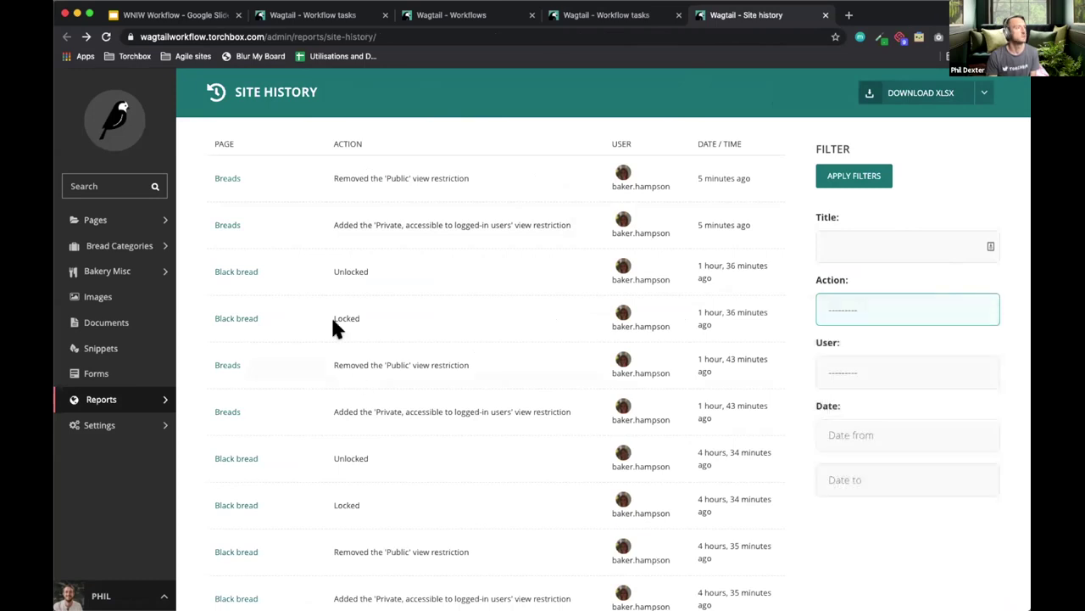
# - Look through the logged page actions, users and times in the site history
pyautogui.scroll(-10, 289, 318)
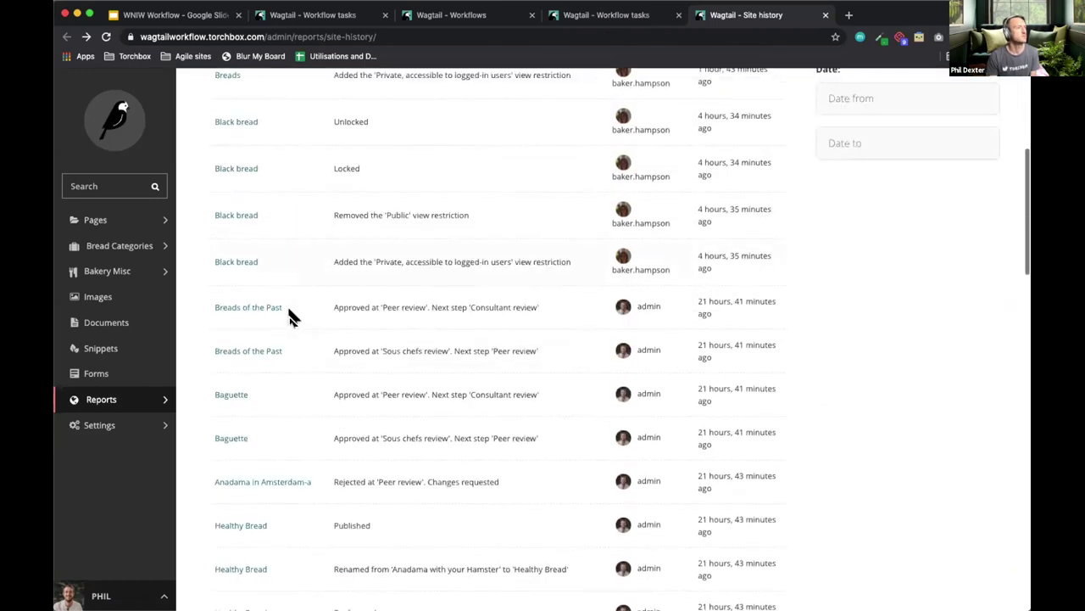
pyautogui.scroll(-9, 296, 315)
pyautogui.scroll(7, 307, 317)
pyautogui.scroll(15, 307, 316)
pyautogui.click(965, 169)
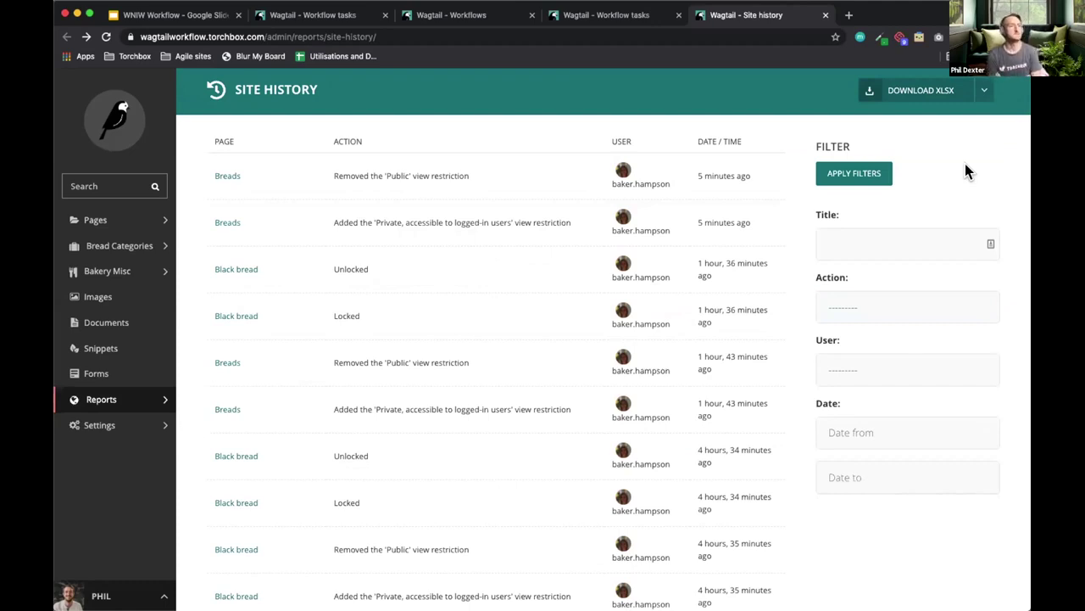
pyautogui.scroll(-1, 853, 189)
pyautogui.scroll(2, 848, 199)
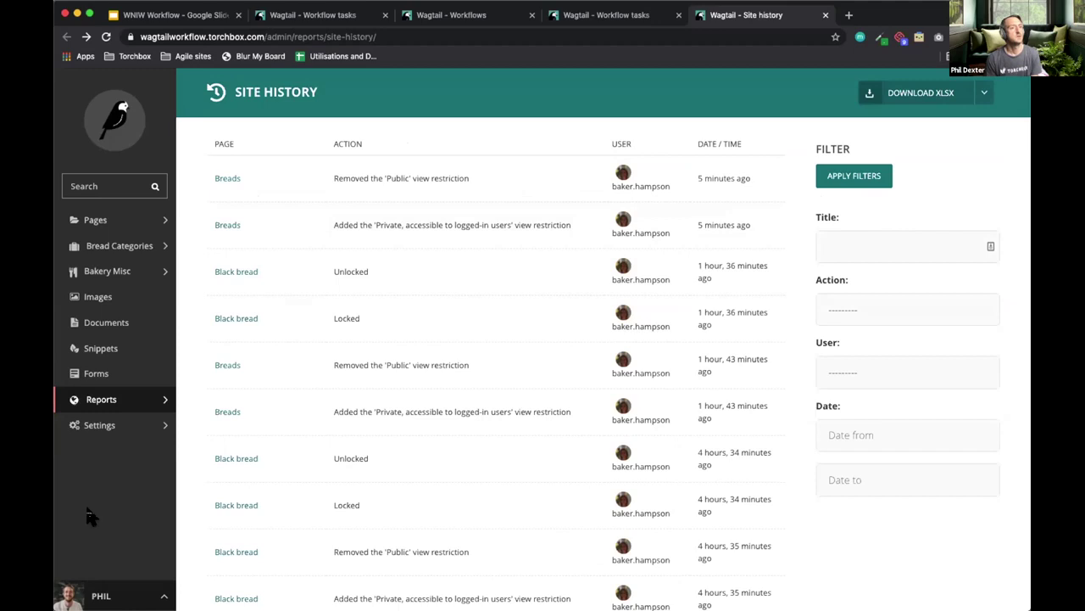
# - Open the admin dashboard and review the pages in a workflow, pages awaiting review, recent edits and locked pages
pyautogui.click(106, 143)
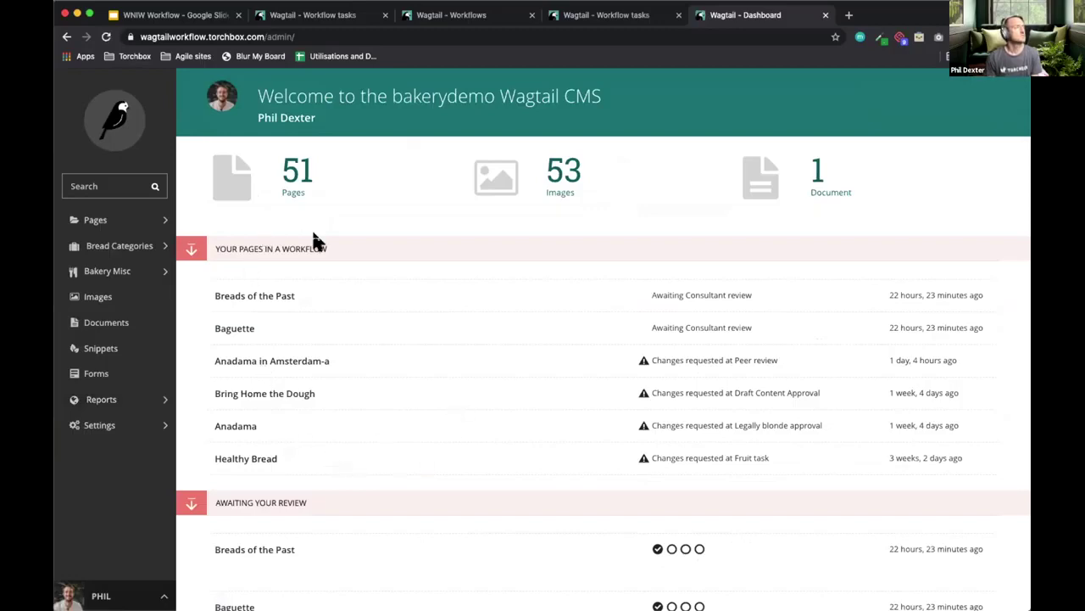
pyautogui.scroll(-2, 339, 509)
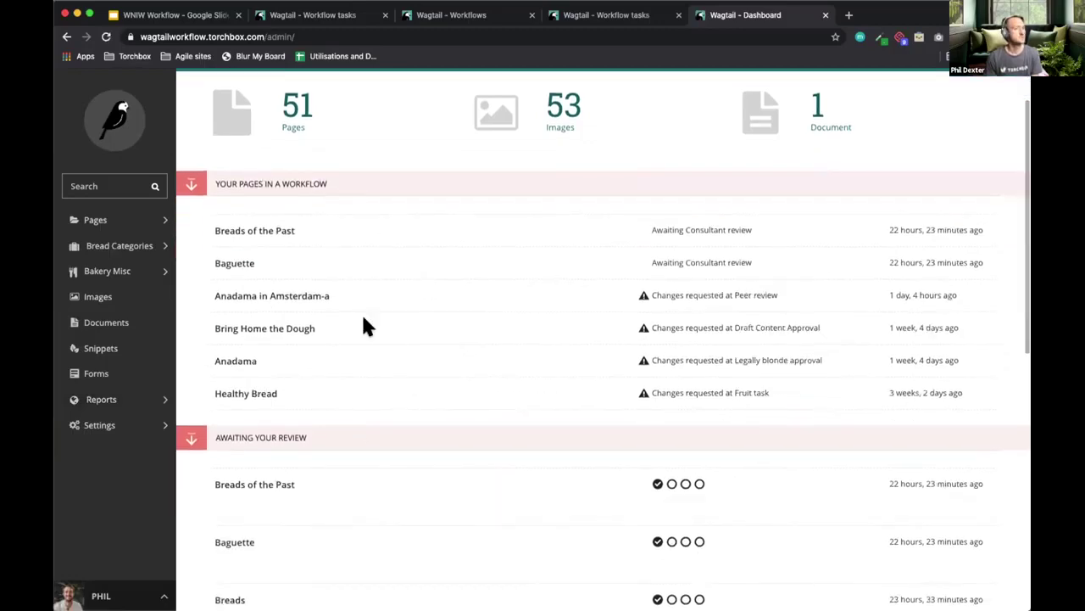
pyautogui.scroll(1, 412, 325)
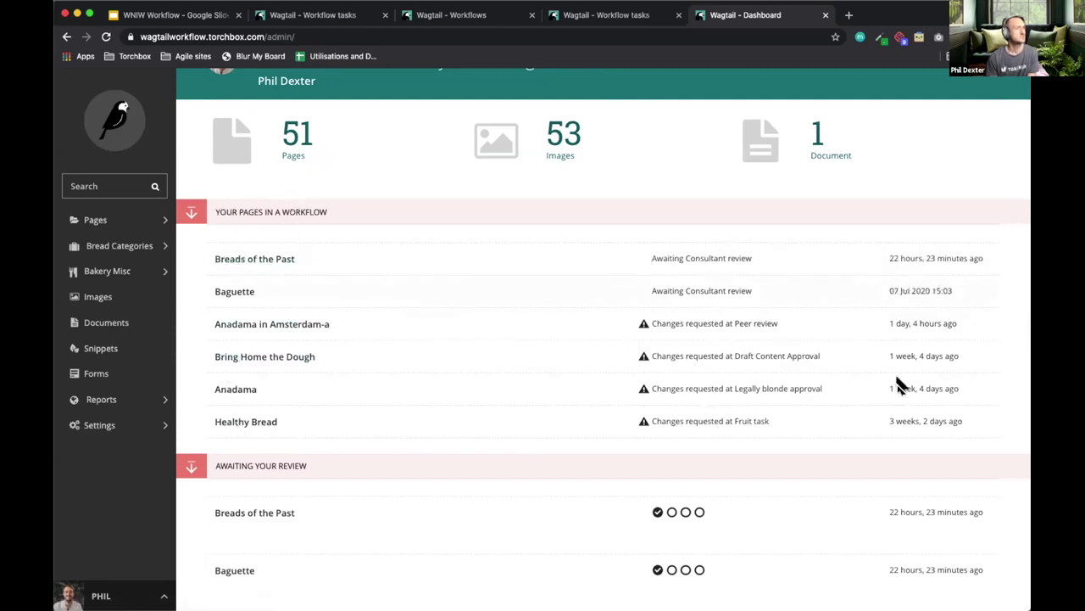
pyautogui.scroll(-3, 337, 406)
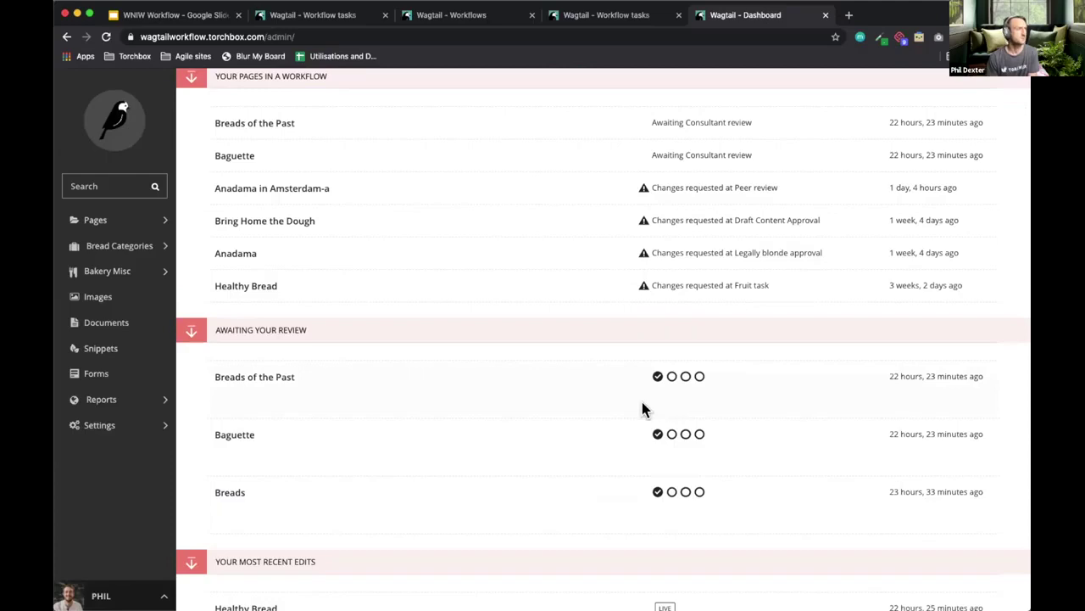
pyautogui.scroll(1, 645, 408)
pyautogui.scroll(-10, 368, 443)
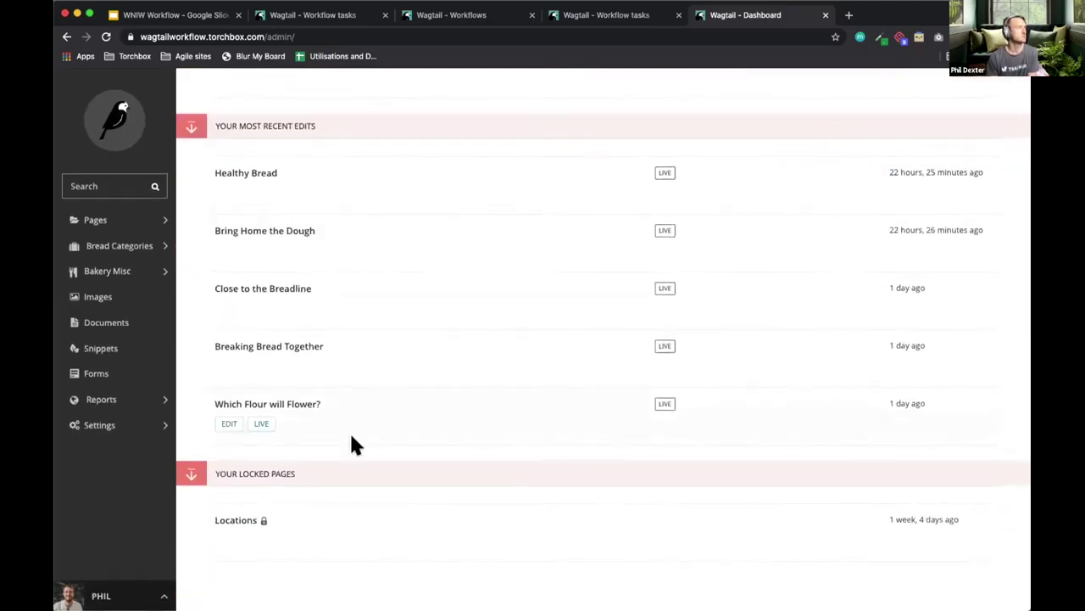
pyautogui.scroll(2, 350, 441)
pyautogui.scroll(10, 345, 445)
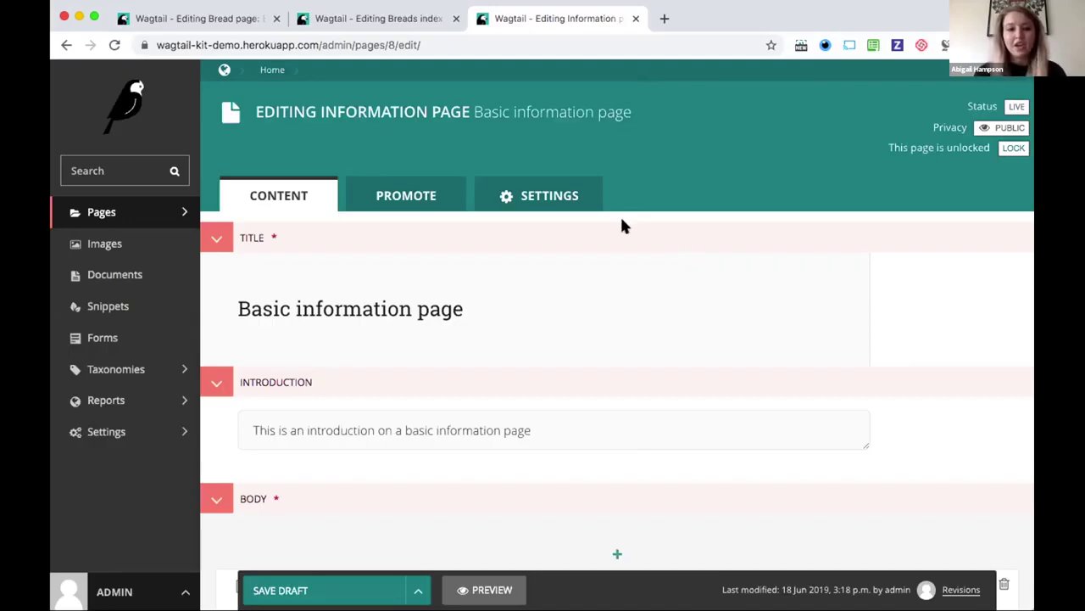
# - Compare the Black bread editor header with the older editor's header on the Basic information page
pyautogui.click(210, 15)
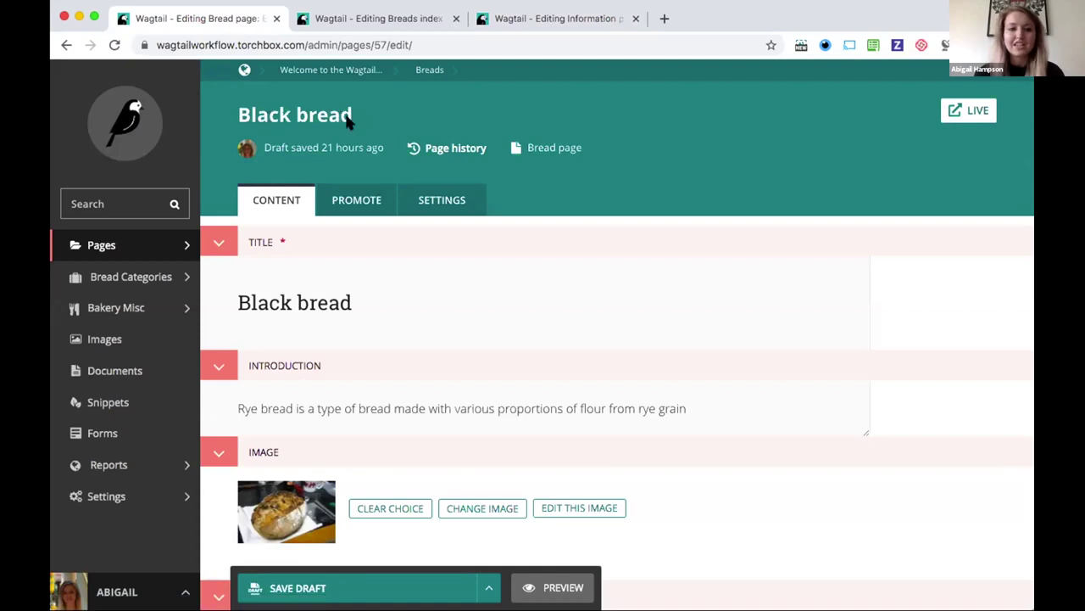
pyautogui.click(513, 19)
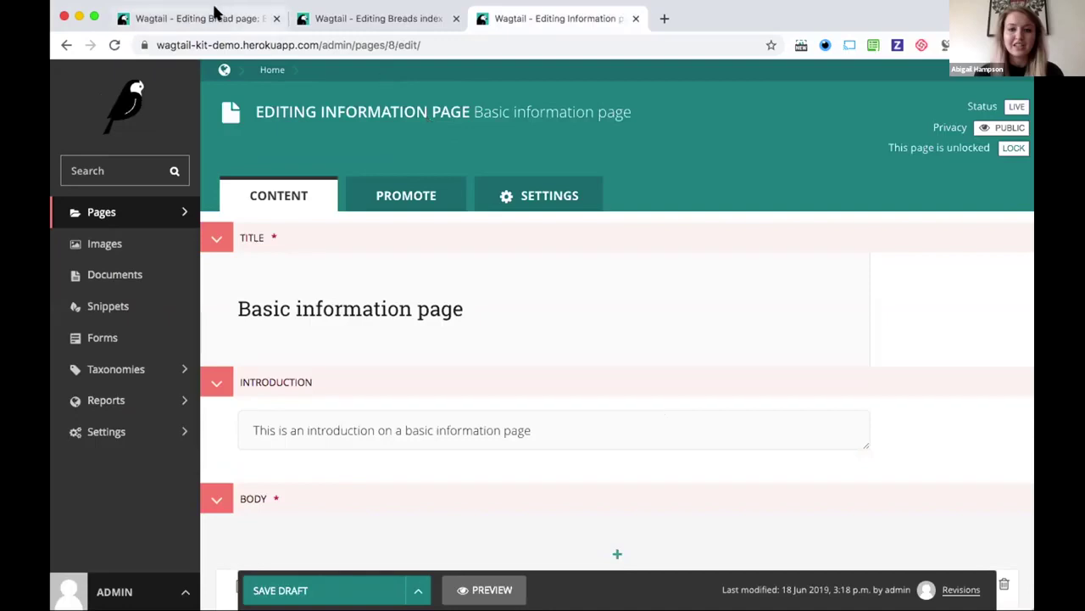
pyautogui.click(217, 18)
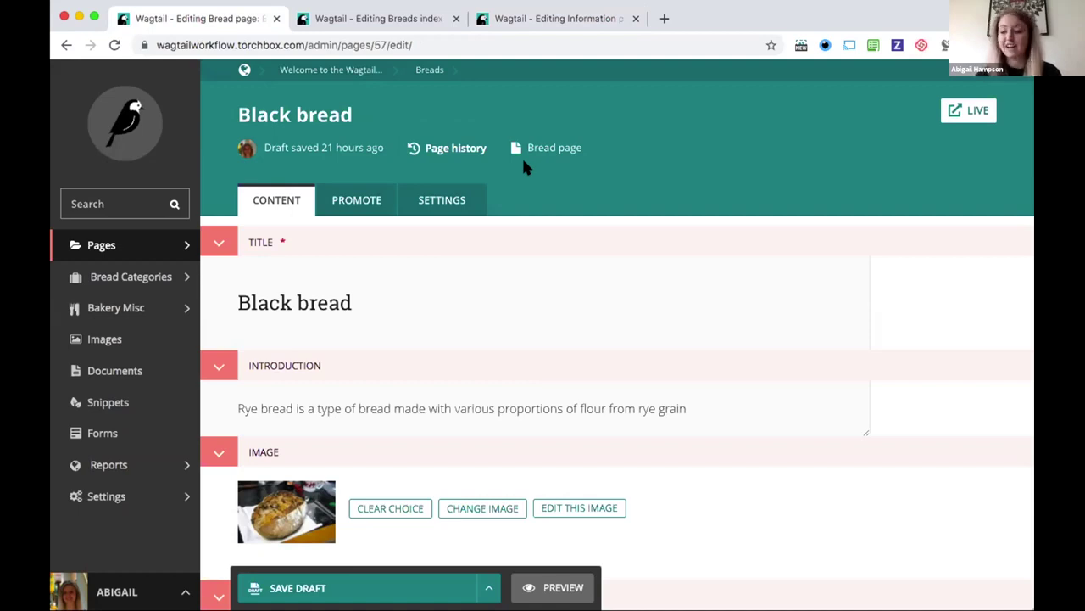
pyautogui.click(539, 15)
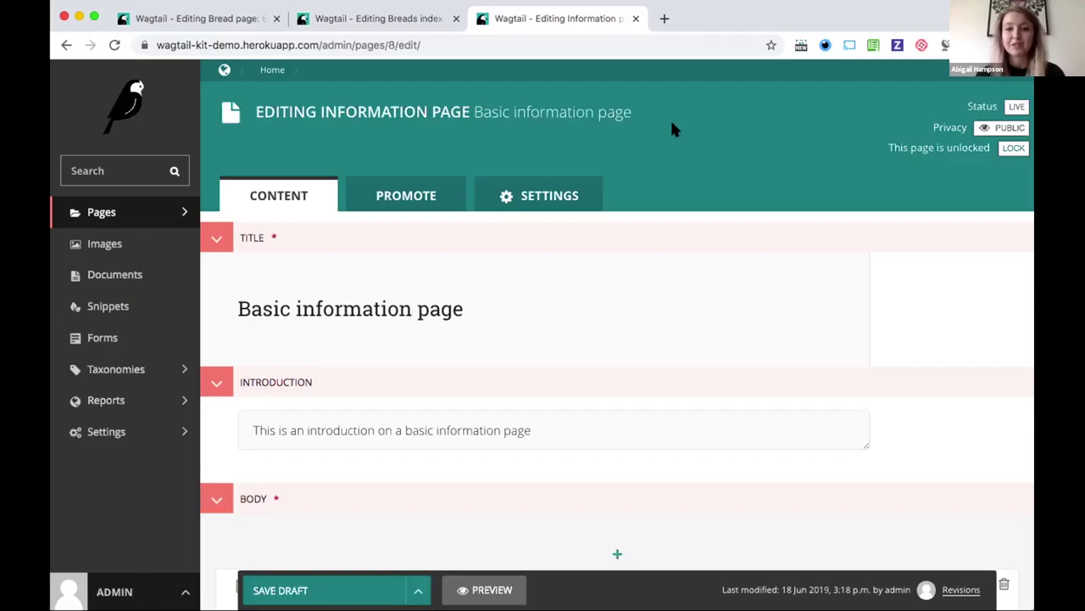
pyautogui.click(225, 18)
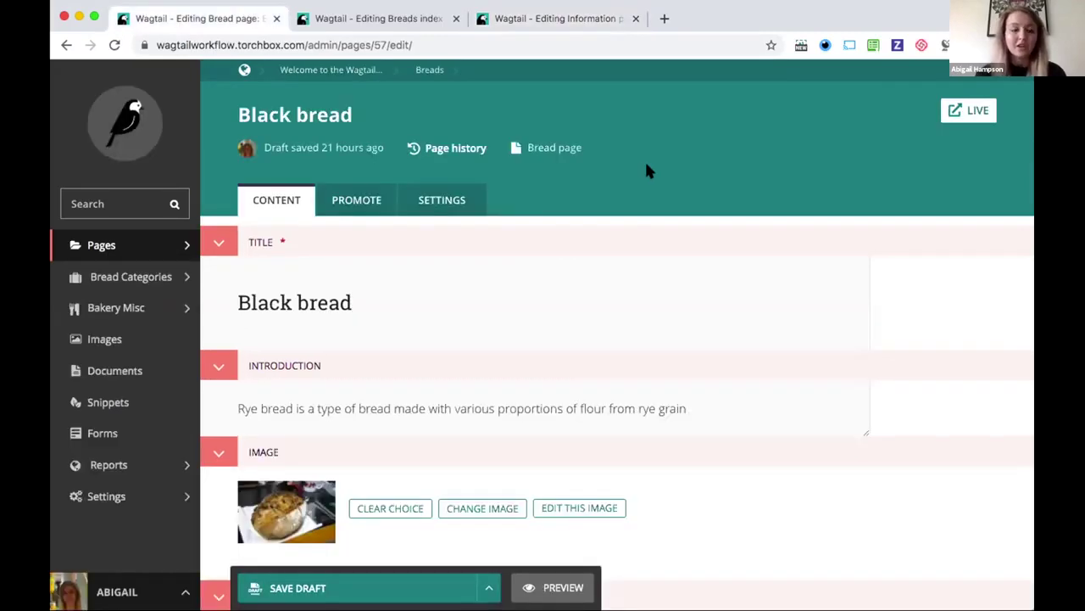
# - View the live version of the Black bread page, close it and check the draft-saved details in the editor header
pyautogui.click(965, 109)
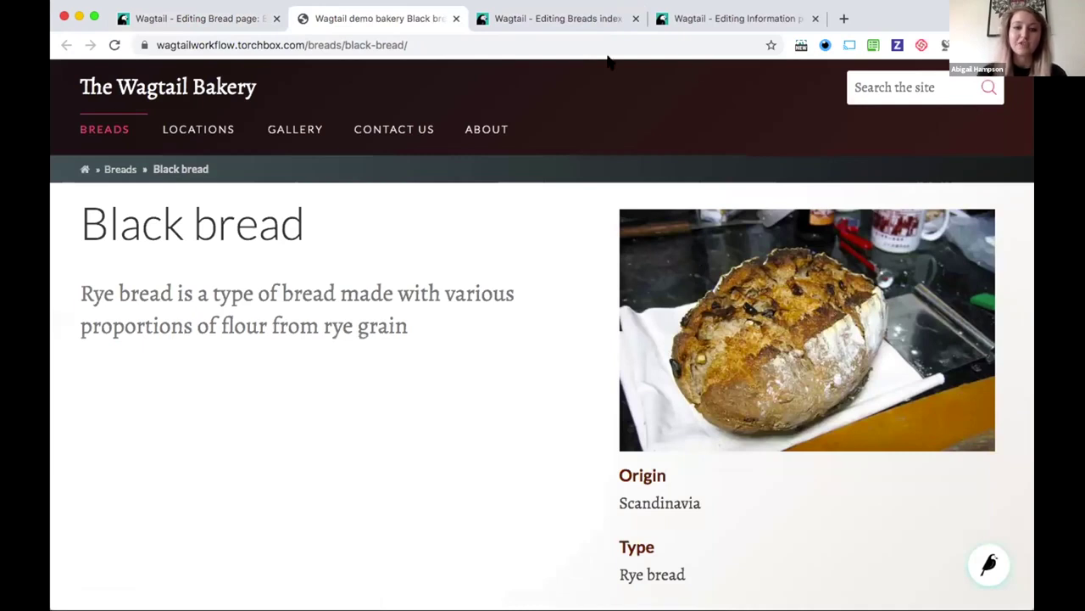
pyautogui.click(456, 17)
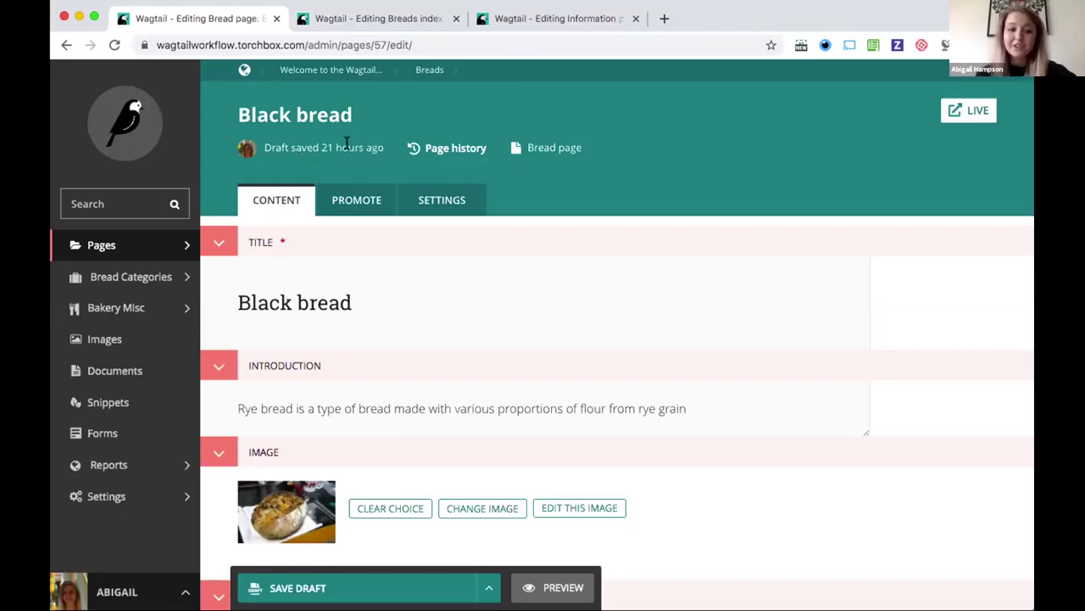
pyautogui.moveTo(346, 142)
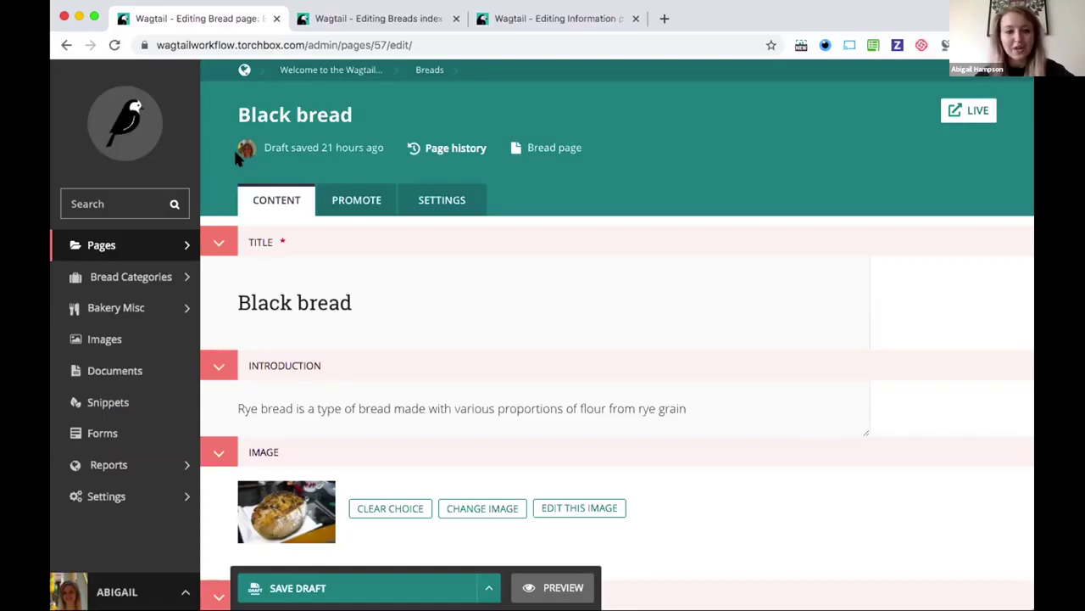
pyautogui.moveTo(241, 150)
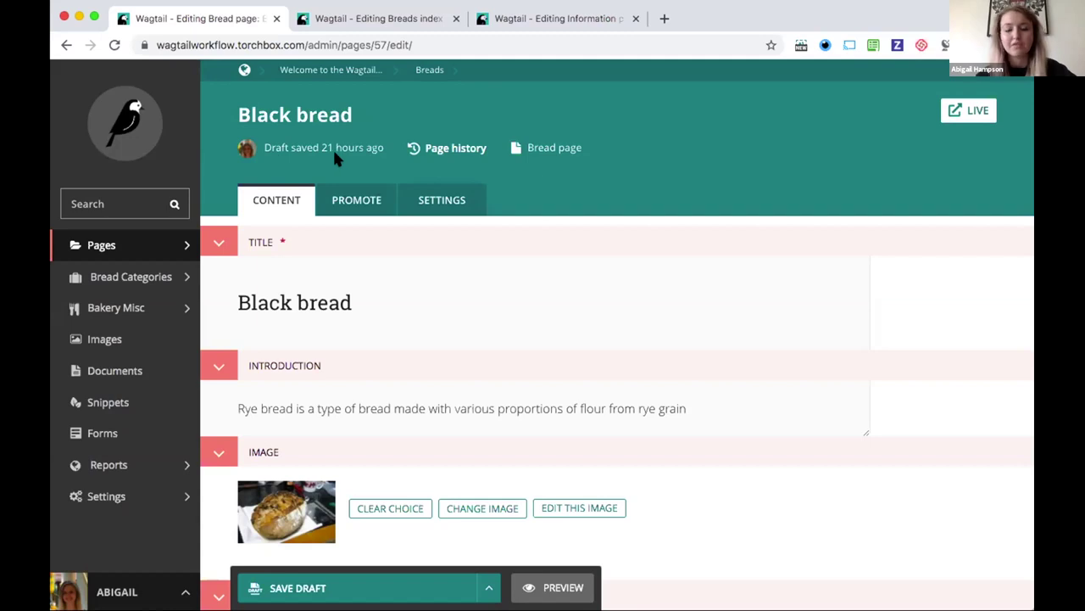
# - Switch to the Breads page editor, check its workflow status date and view its Clinical Content Workflow progress
pyautogui.click(377, 15)
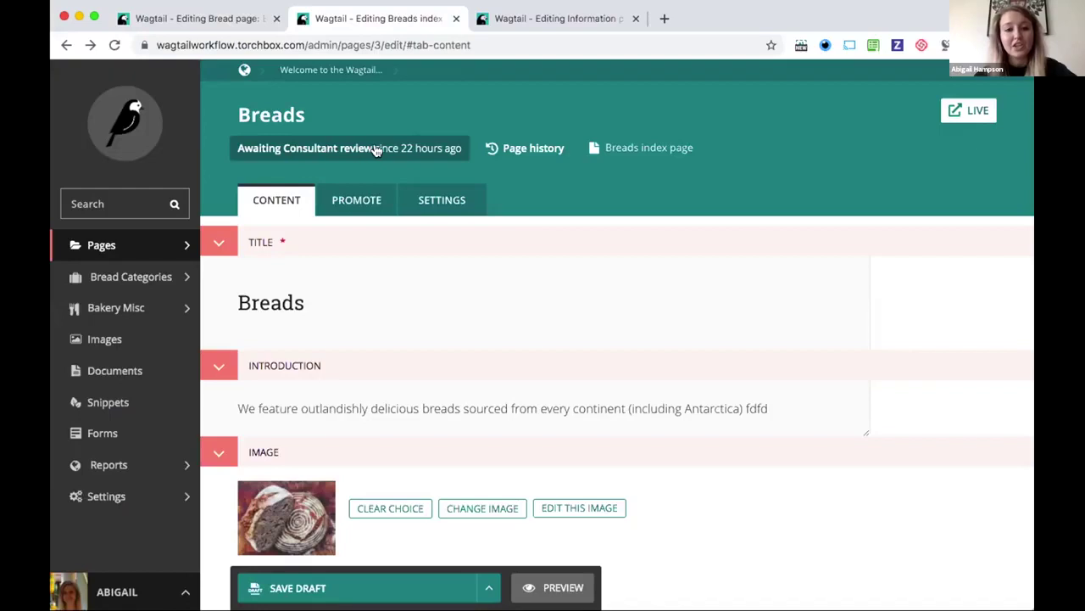
pyautogui.moveTo(435, 148)
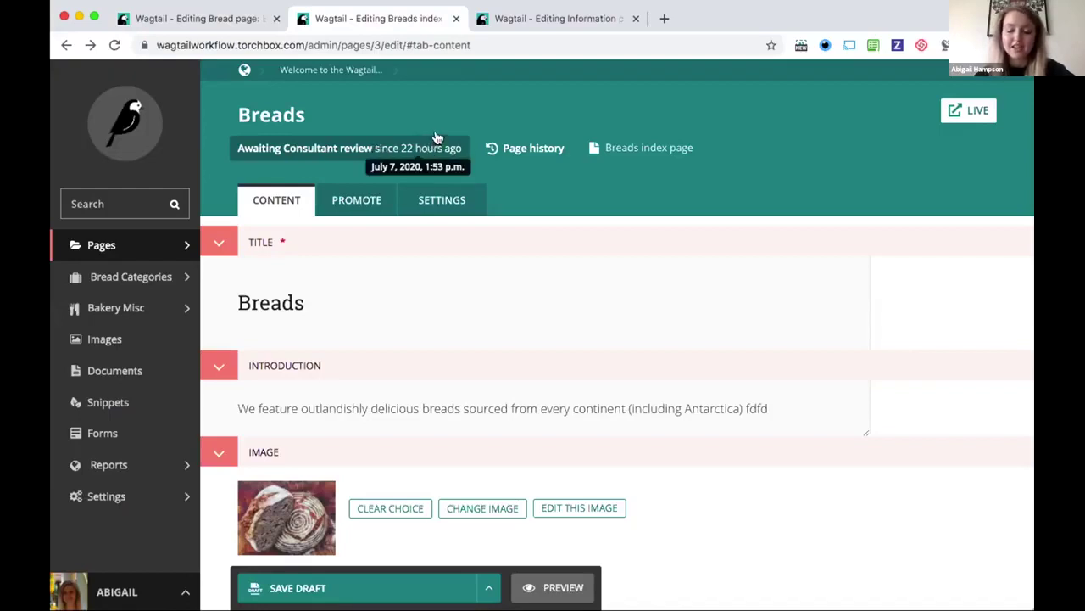
pyautogui.click(357, 144)
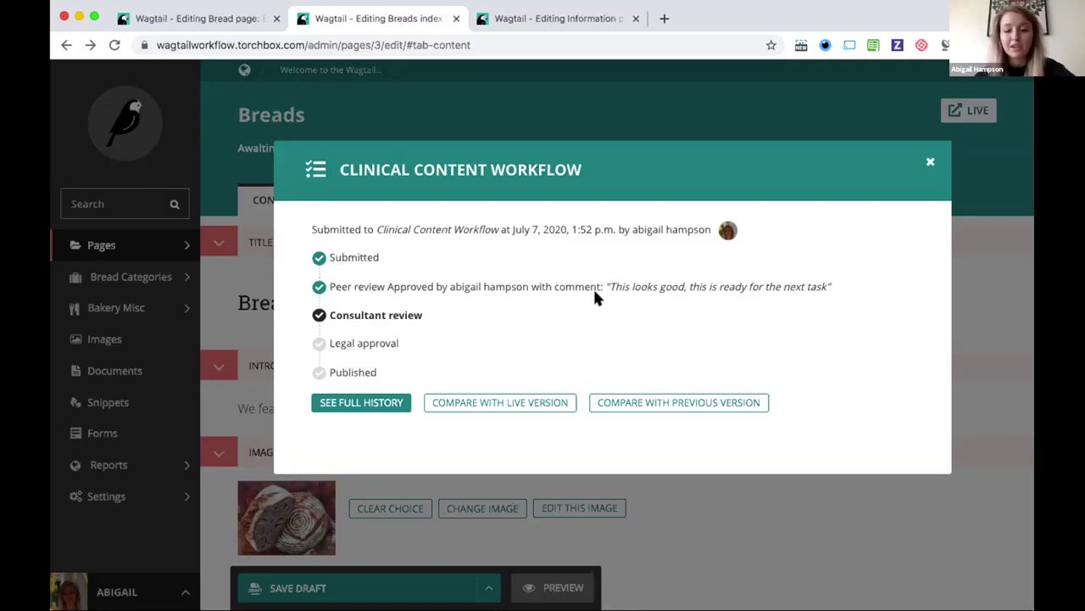
pyautogui.click(926, 162)
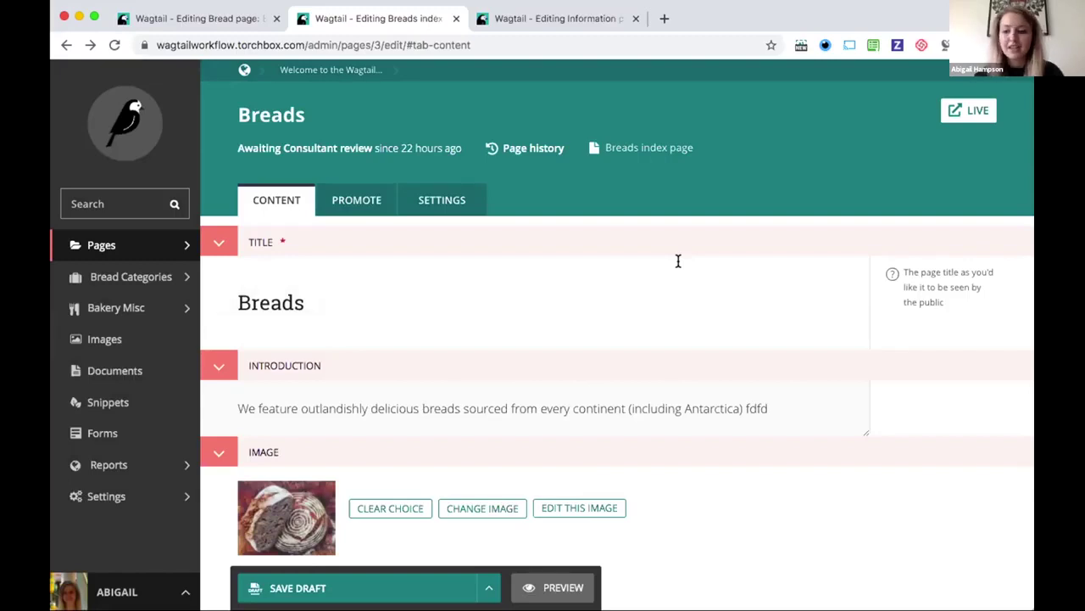
# - Look over the workflow actions for the Breads page and view the Request changes form without submitting it
pyautogui.click(485, 585)
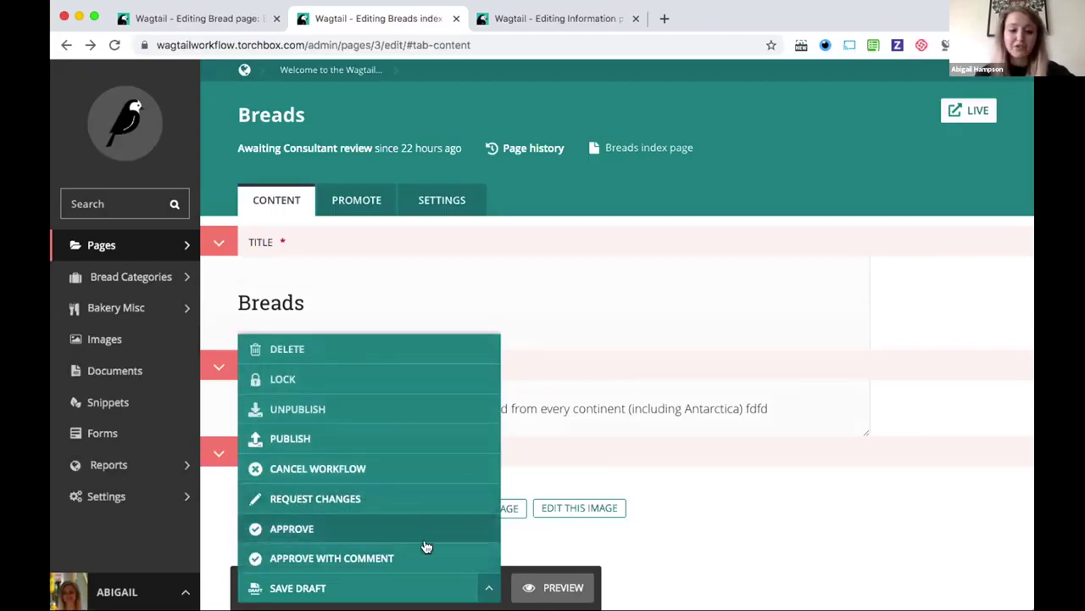
pyautogui.click(440, 497)
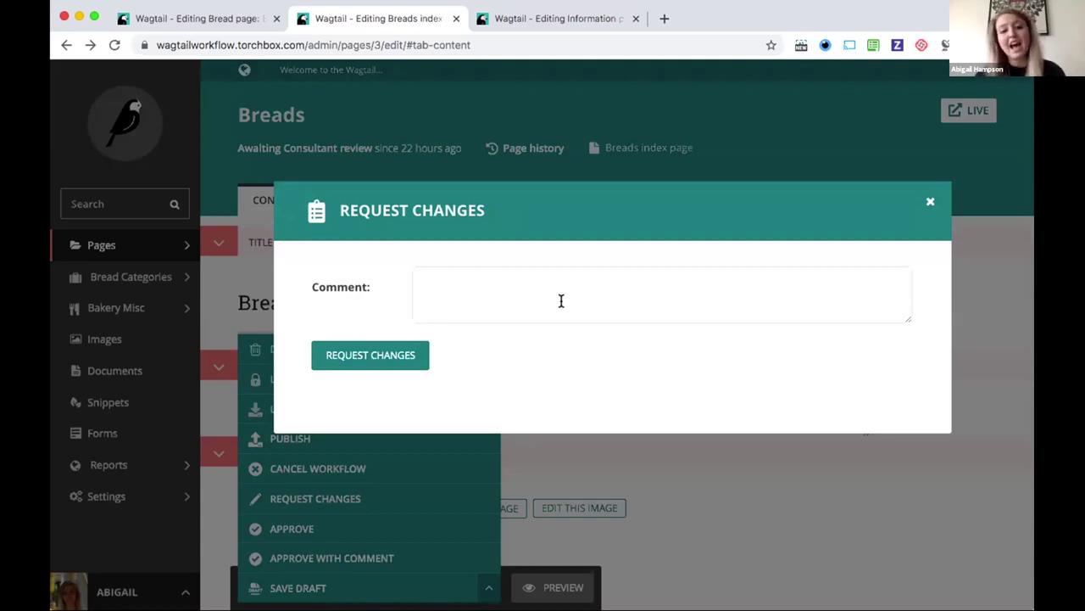
pyautogui.click(925, 196)
# - View the Approve with comment form for the Breads page and close it without entering a comment
pyautogui.click(486, 588)
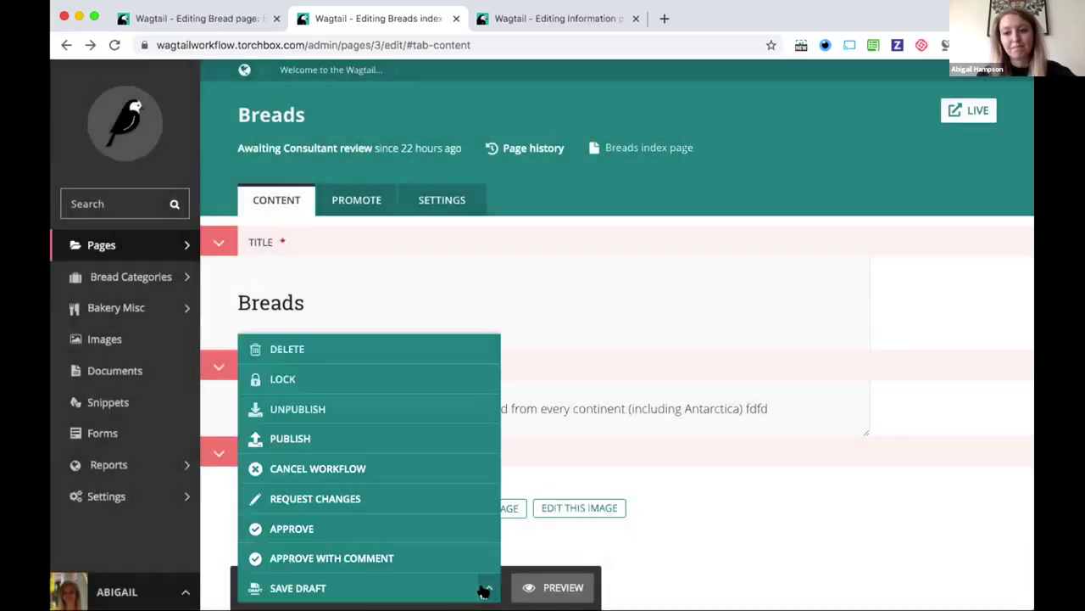
pyautogui.click(438, 549)
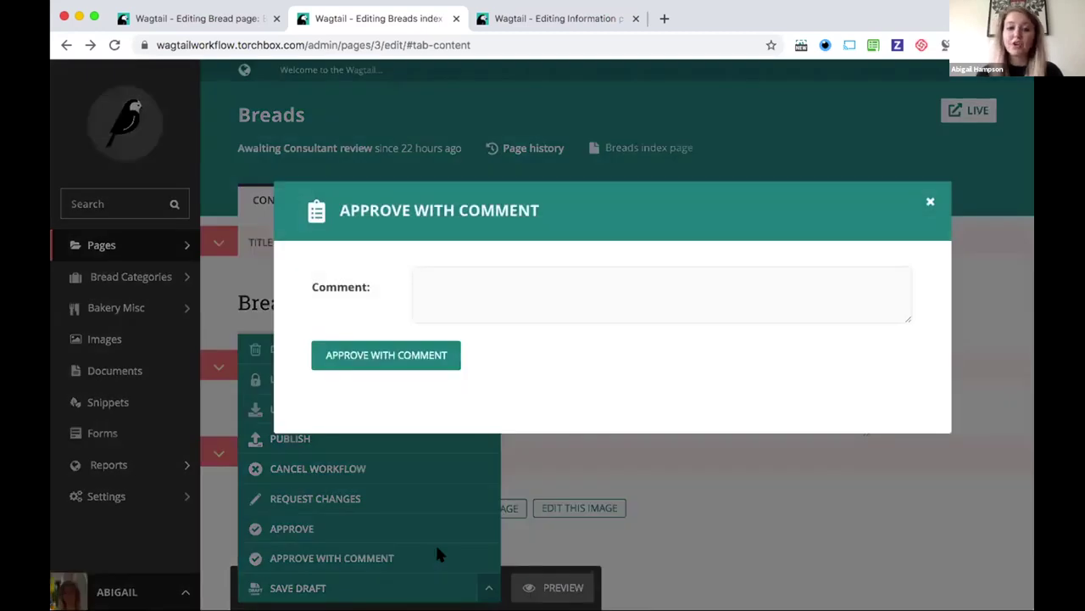
pyautogui.click(537, 295)
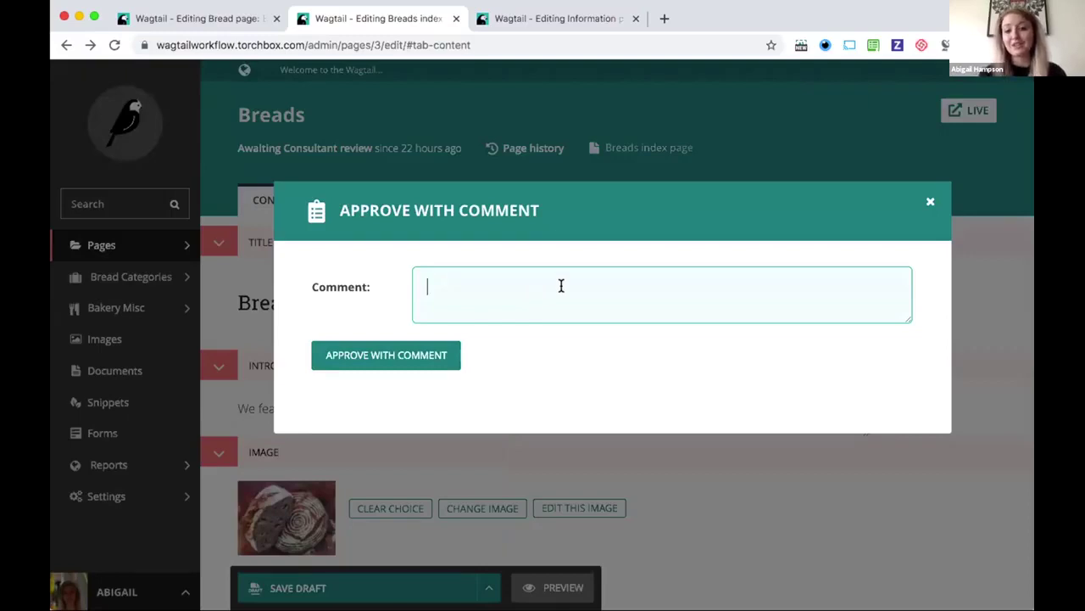
pyautogui.click(925, 201)
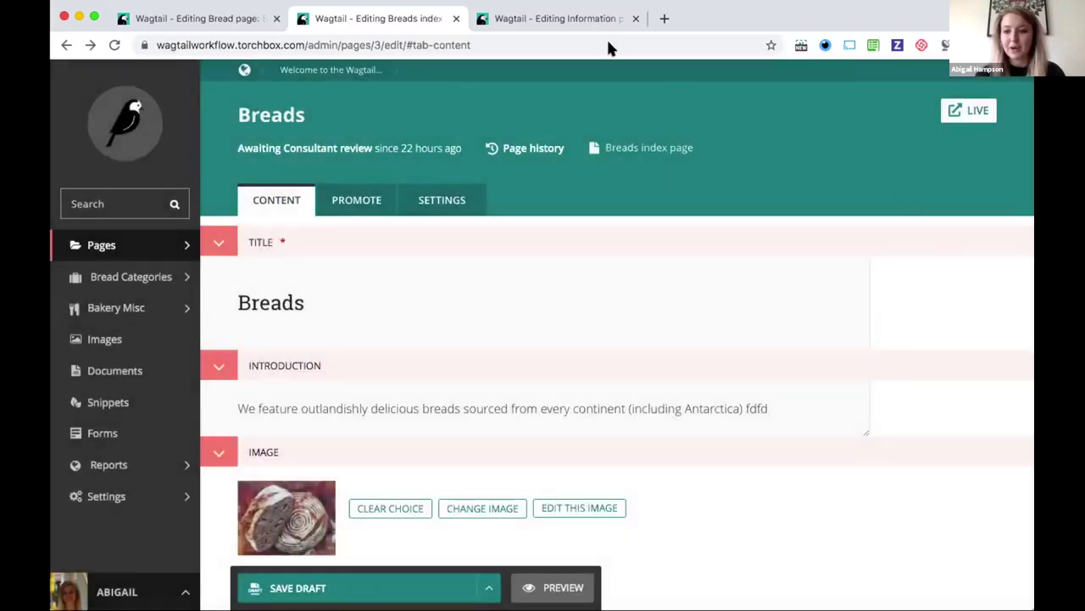
# - Set the Black bread page's privacy to Private, accessible to logged-in users, after checking the older editor's privacy control
pyautogui.click(559, 19)
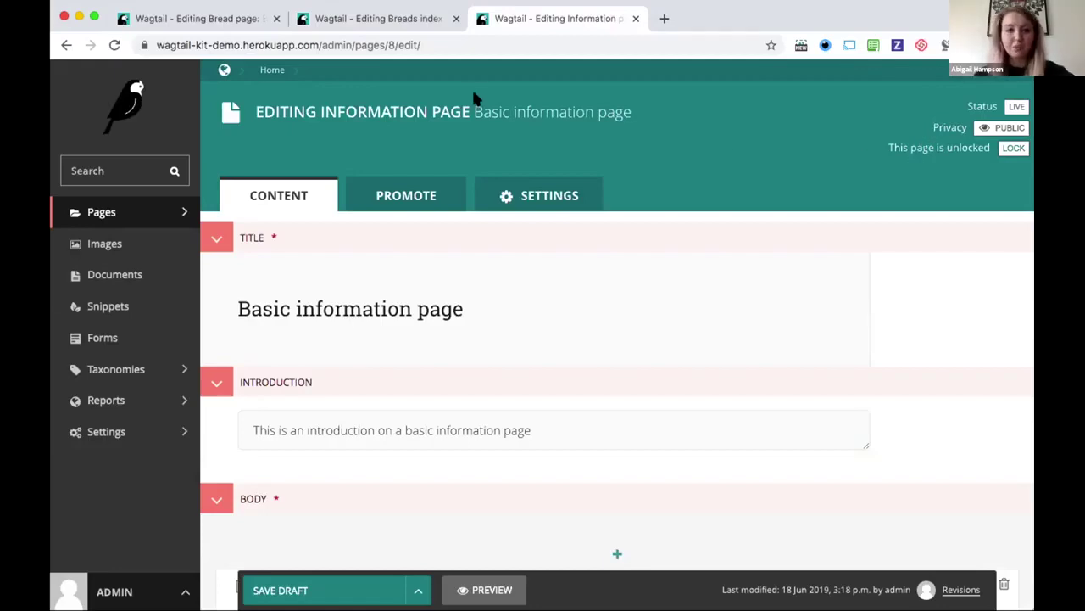
pyautogui.click(212, 12)
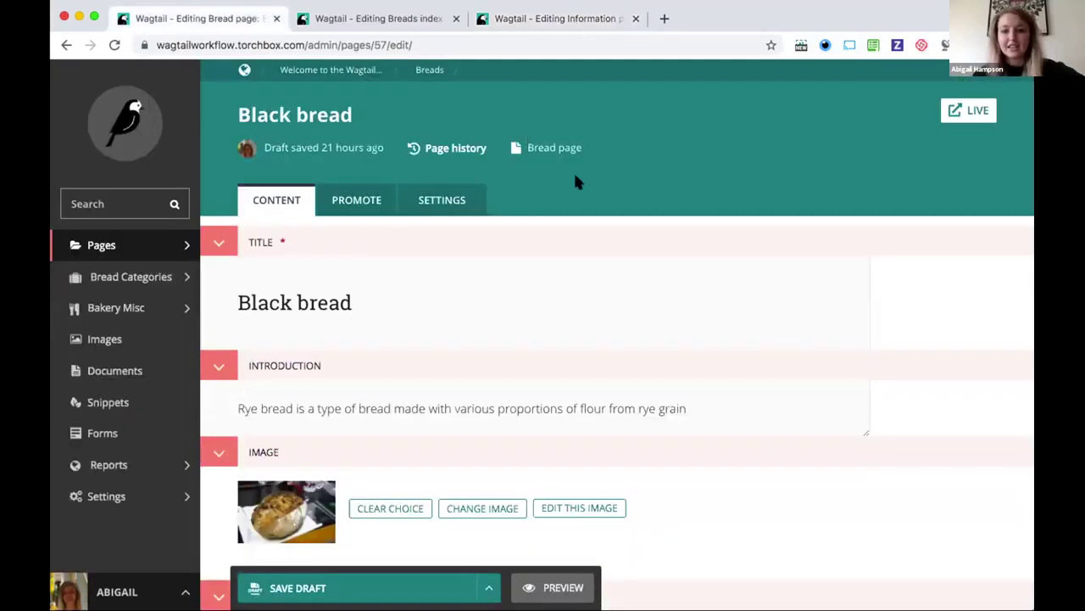
pyautogui.click(451, 195)
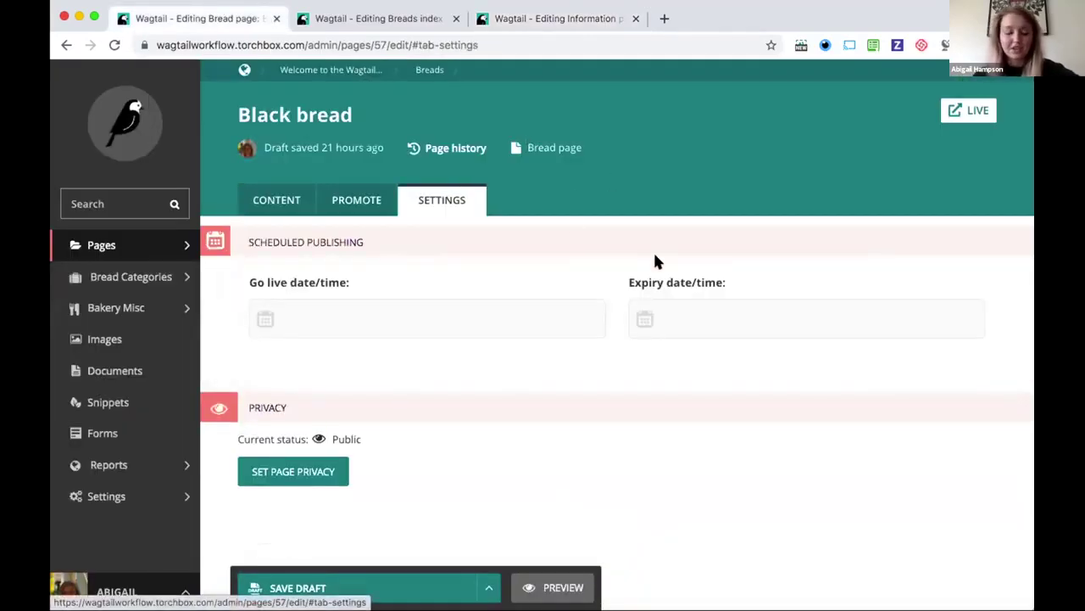
pyautogui.click(327, 473)
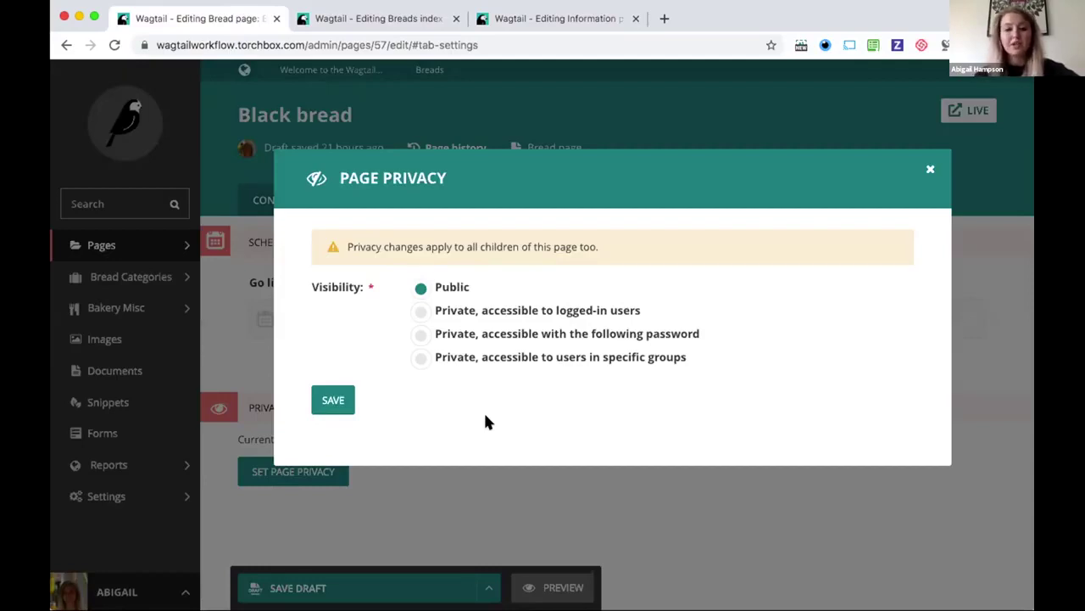
pyautogui.click(453, 310)
pyautogui.click(327, 390)
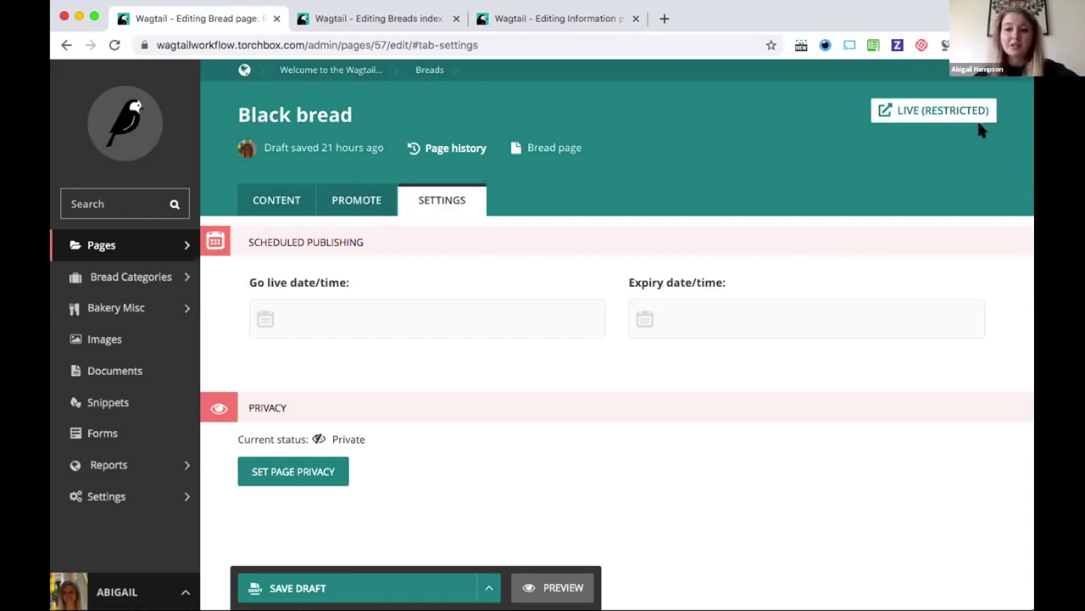
# - Set the Black bread page's visibility back to Public and save it
pyautogui.click(312, 470)
pyautogui.click(429, 287)
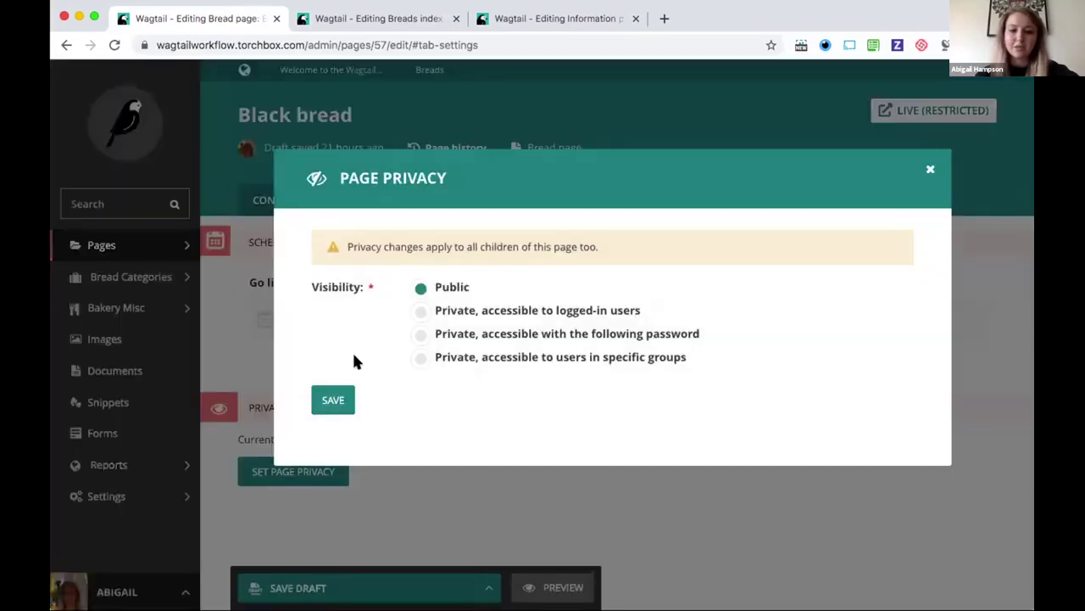
pyautogui.click(316, 398)
# - Compare the older editor's lock control with the lock option among the Black bread page's actions, leaving the page unlocked
pyautogui.click(521, 17)
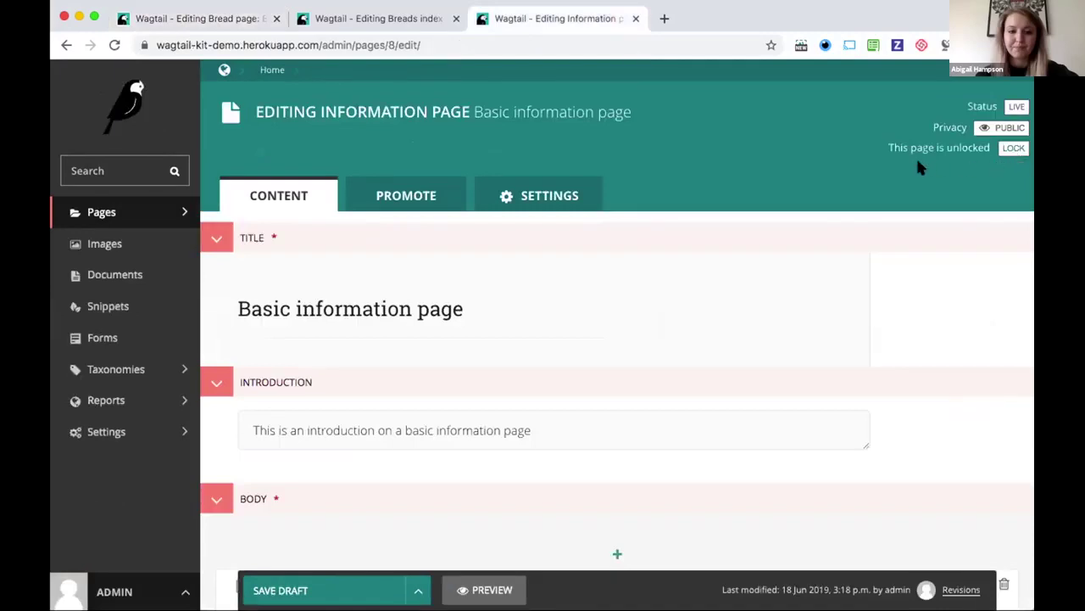
pyautogui.click(208, 20)
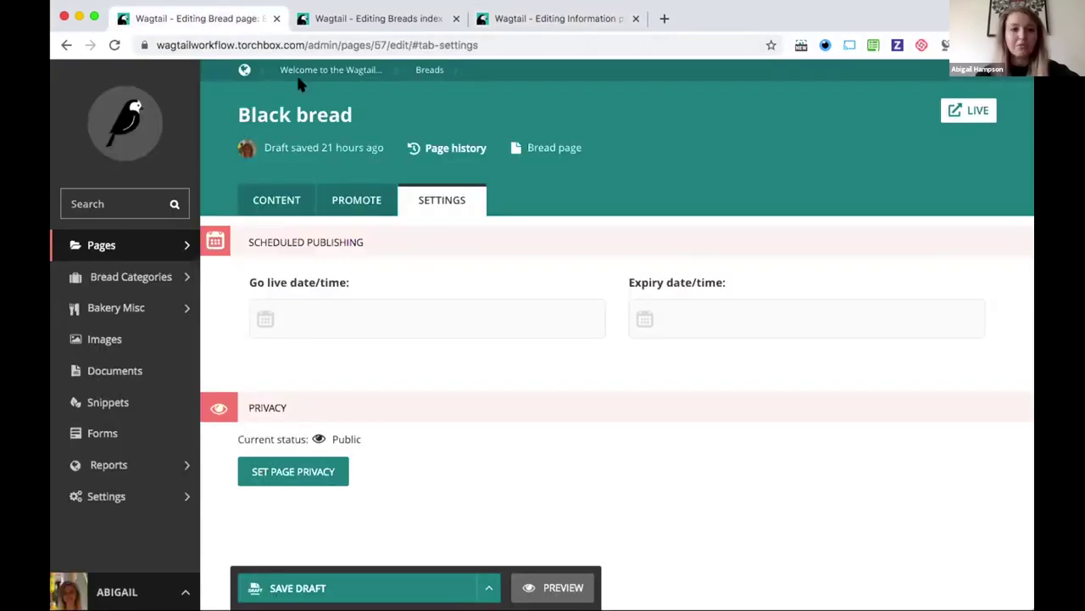
pyautogui.click(488, 586)
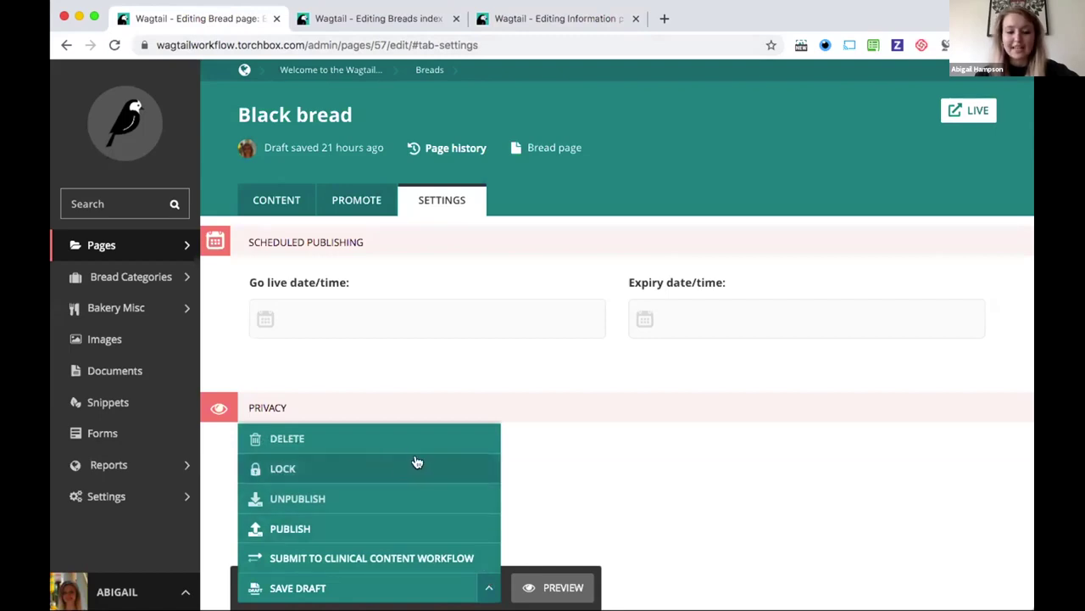
pyautogui.click(540, 464)
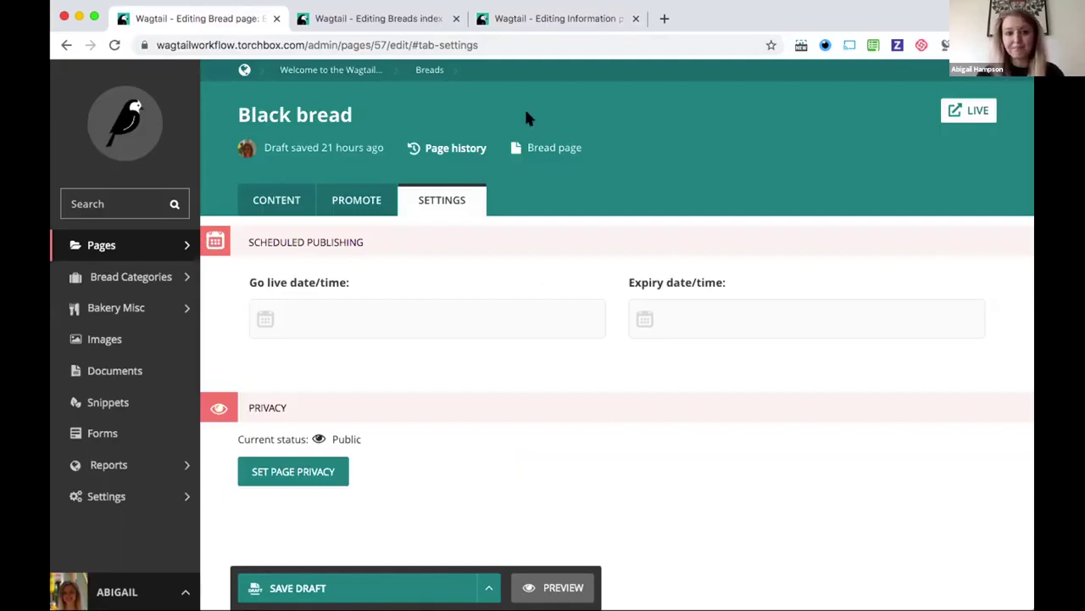
# - Compare the older editor's page controls with the action options for the Breads page, without applying any action
pyautogui.click(560, 14)
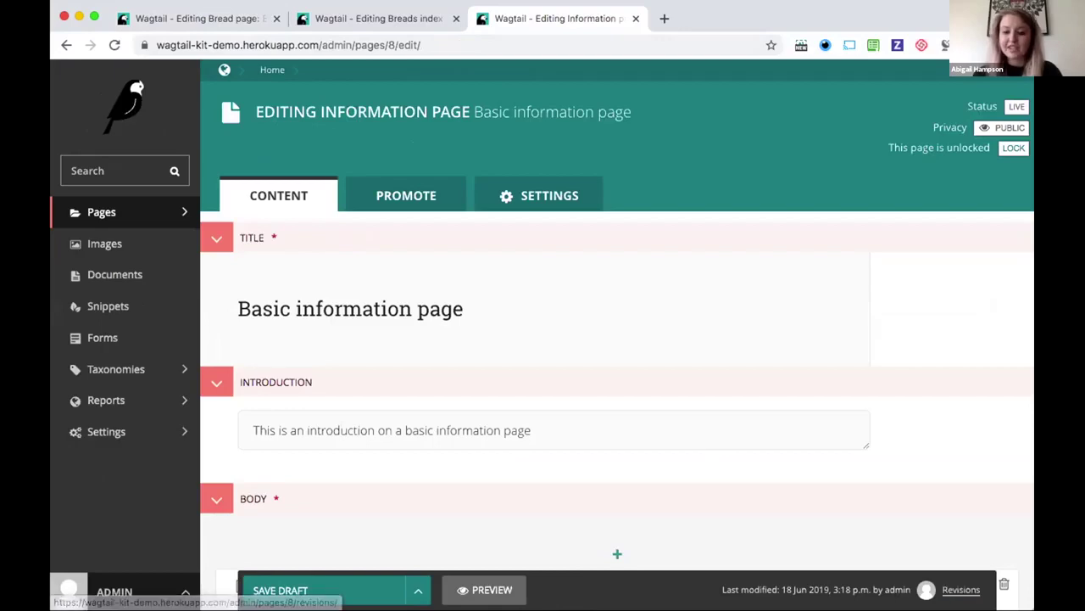
pyautogui.click(370, 13)
pyautogui.click(485, 582)
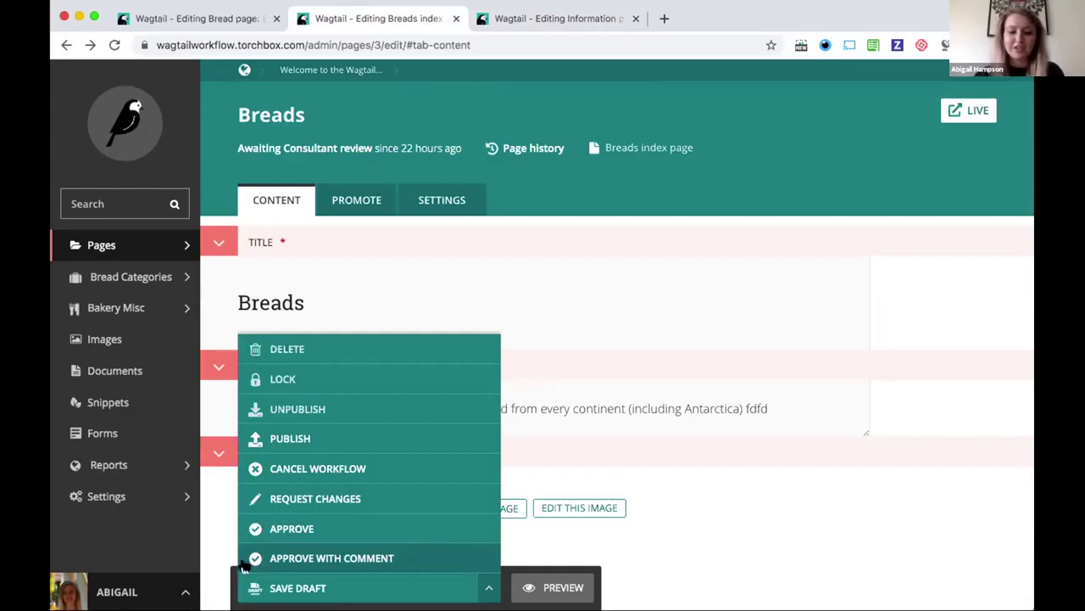
pyautogui.click(716, 554)
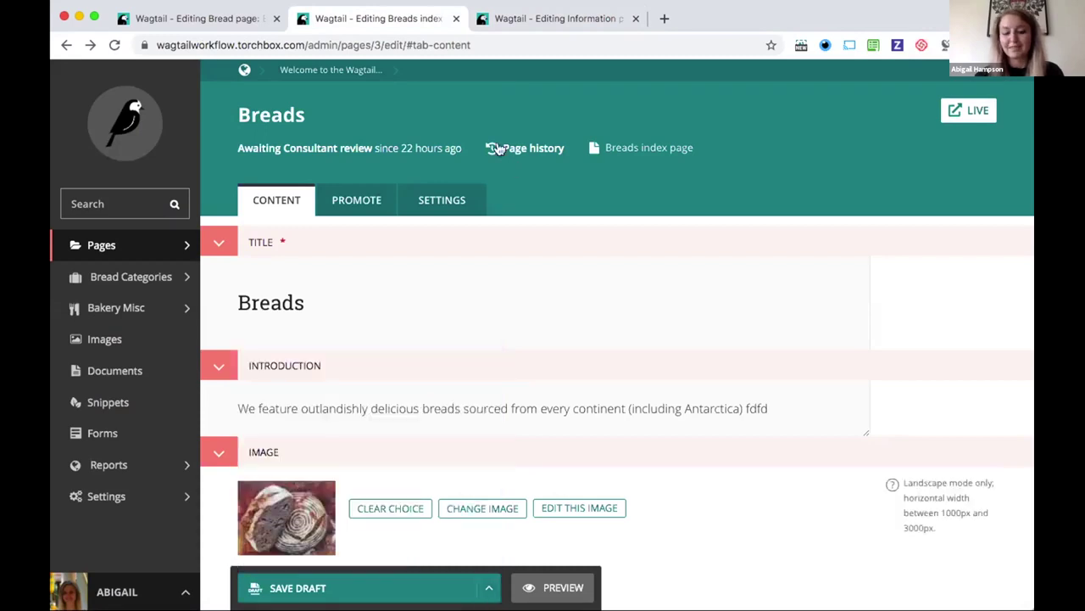
# - View the Breads page's history and return to its editor, comparing its layout with the older Basic information page editor
pyautogui.click(562, 12)
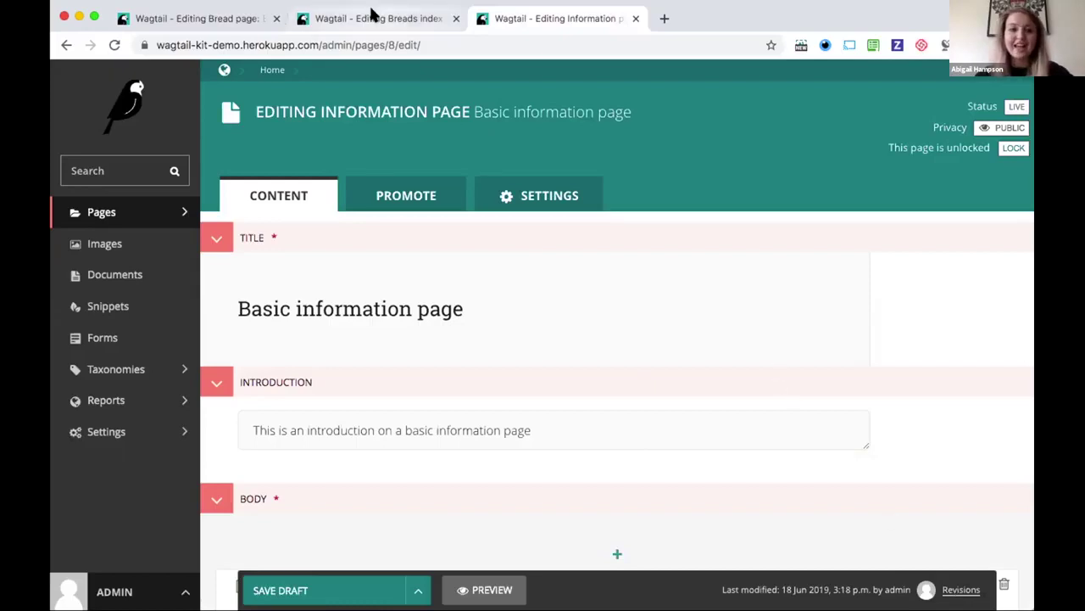
pyautogui.click(373, 17)
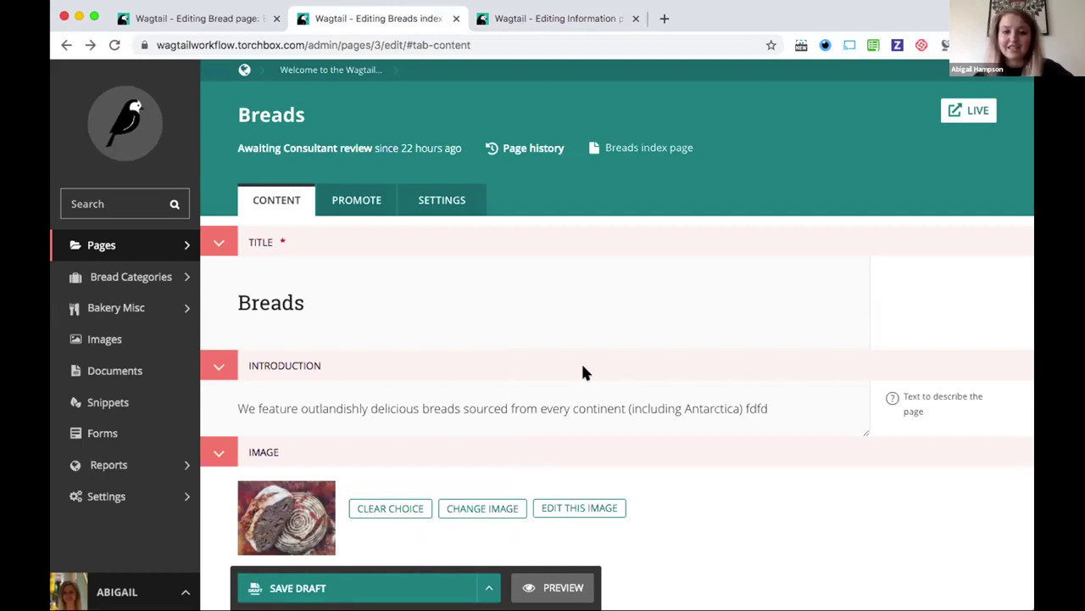
pyautogui.click(542, 148)
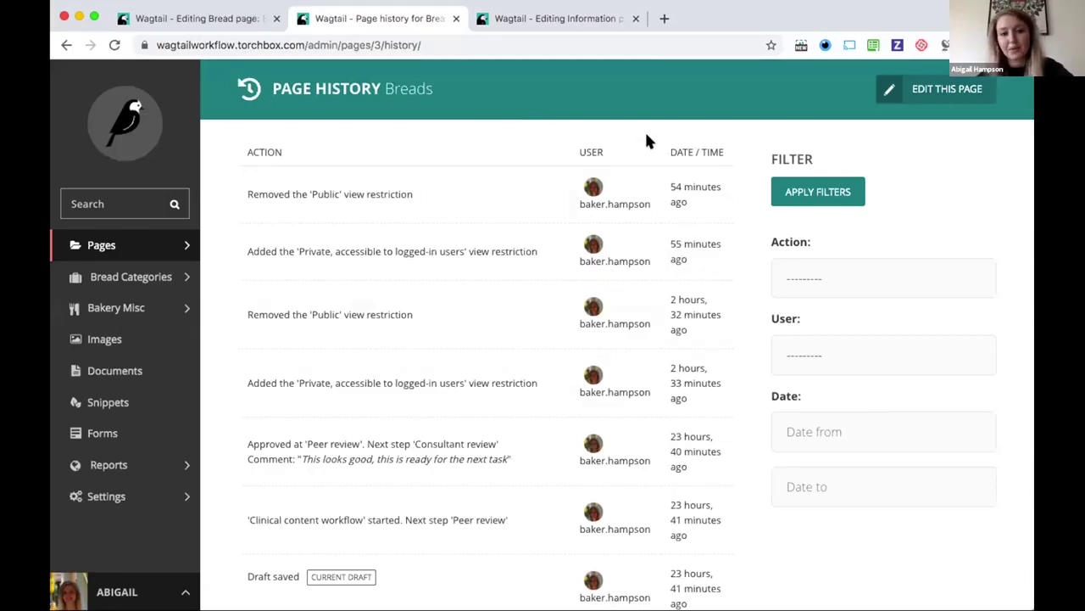
pyautogui.click(66, 45)
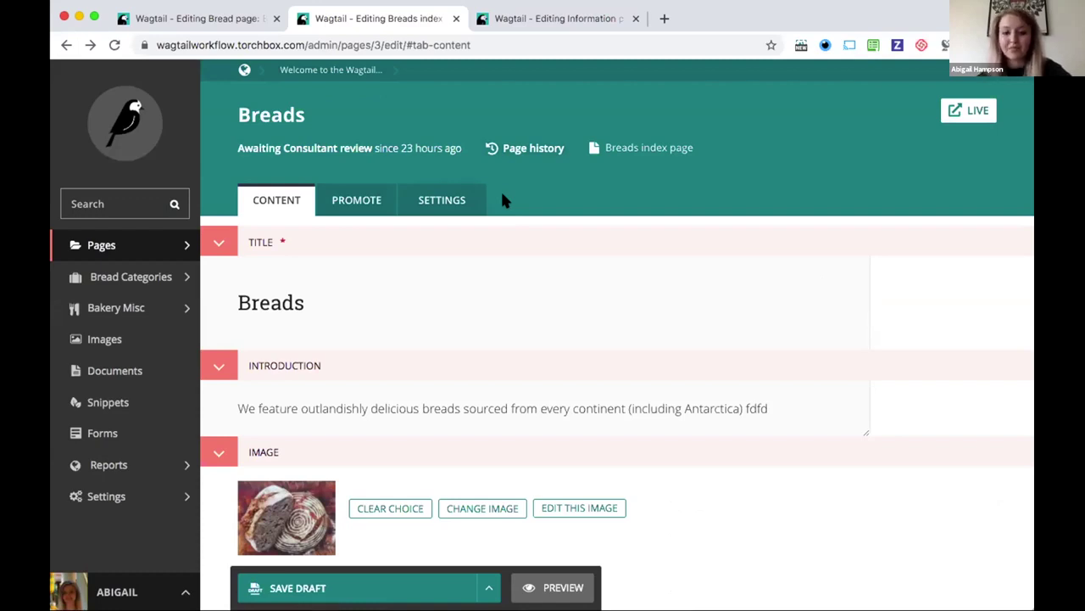
pyautogui.click(560, 19)
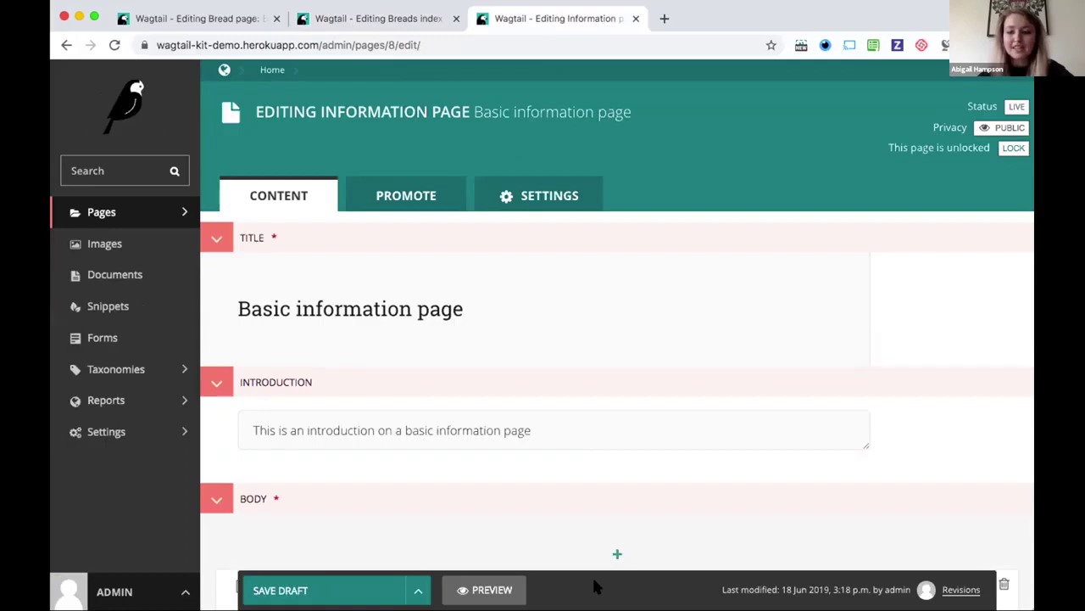
pyautogui.click(407, 20)
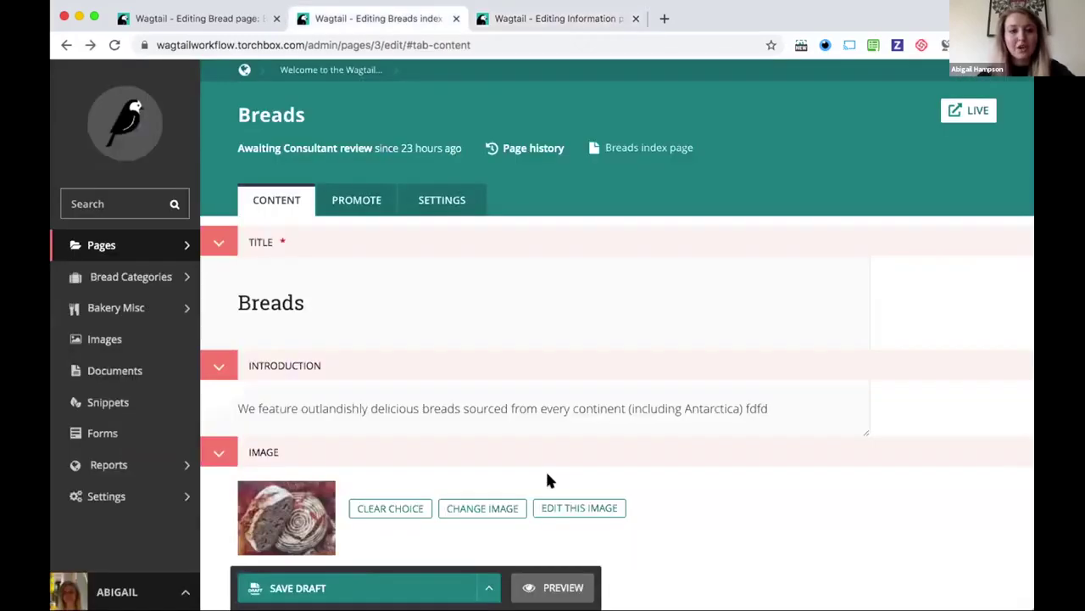
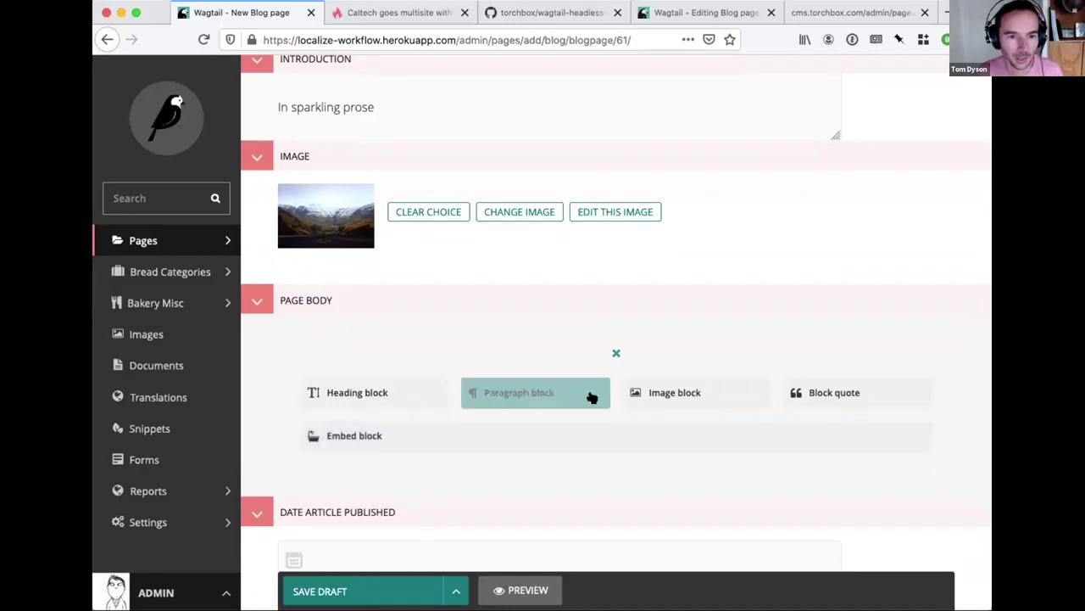
# - Add a paragraph block reading "My first paragraph." to the new blog page's body and choose Howling Wolf as its author
pyautogui.click(531, 392)
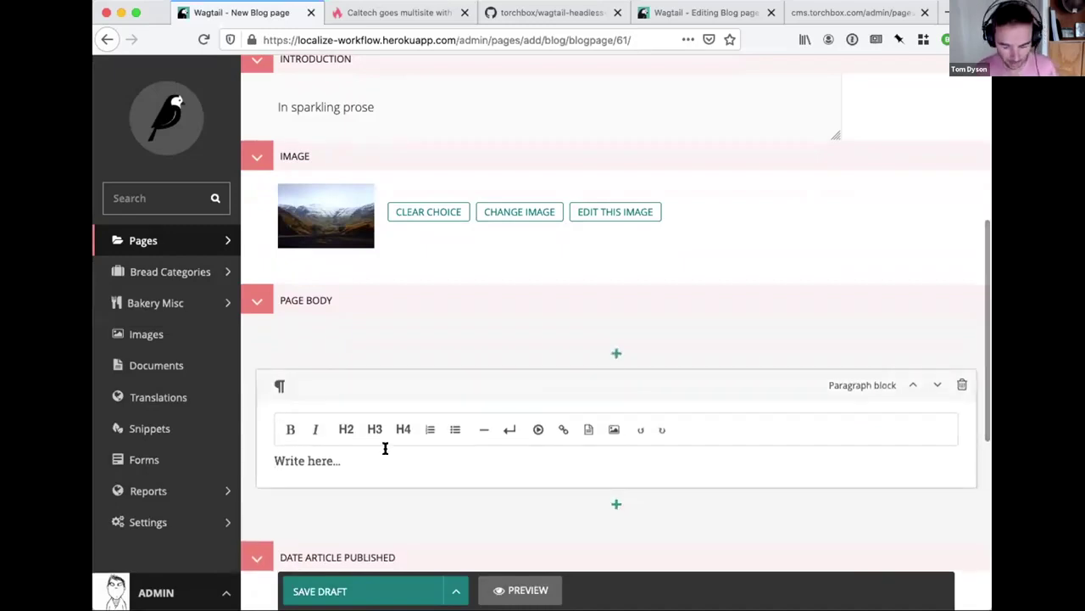
pyautogui.write('My first paragraph.')
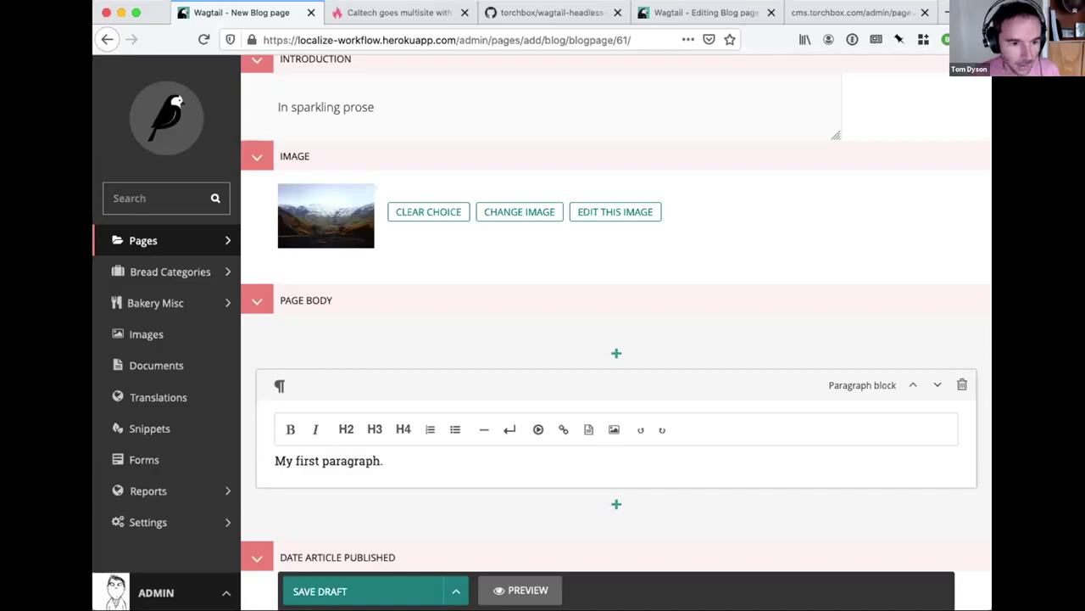
pyautogui.scroll(-3, 356, 457)
pyautogui.click(451, 490)
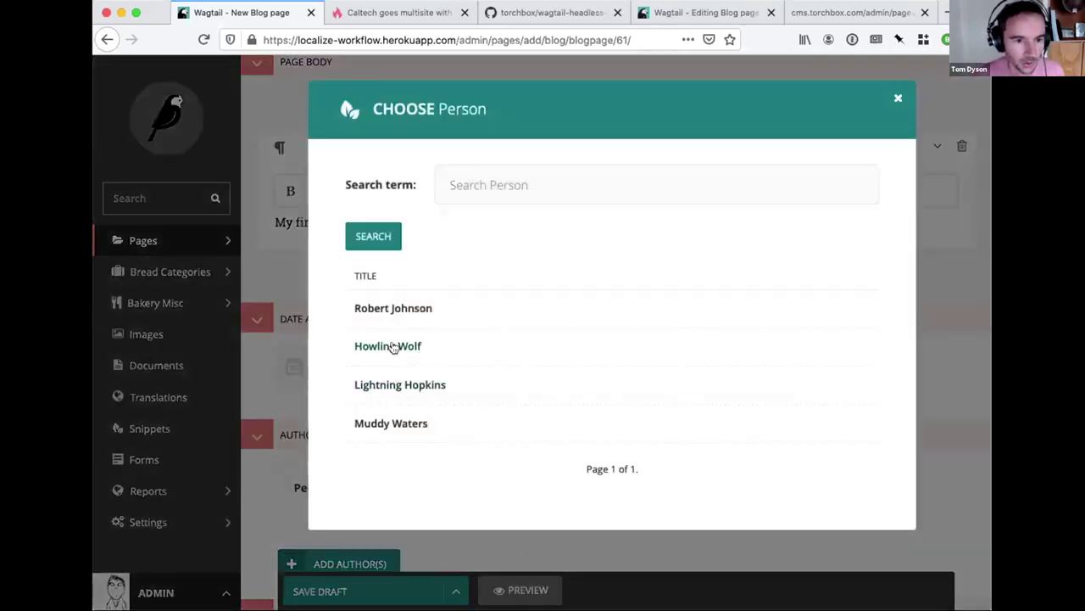
pyautogui.click(392, 347)
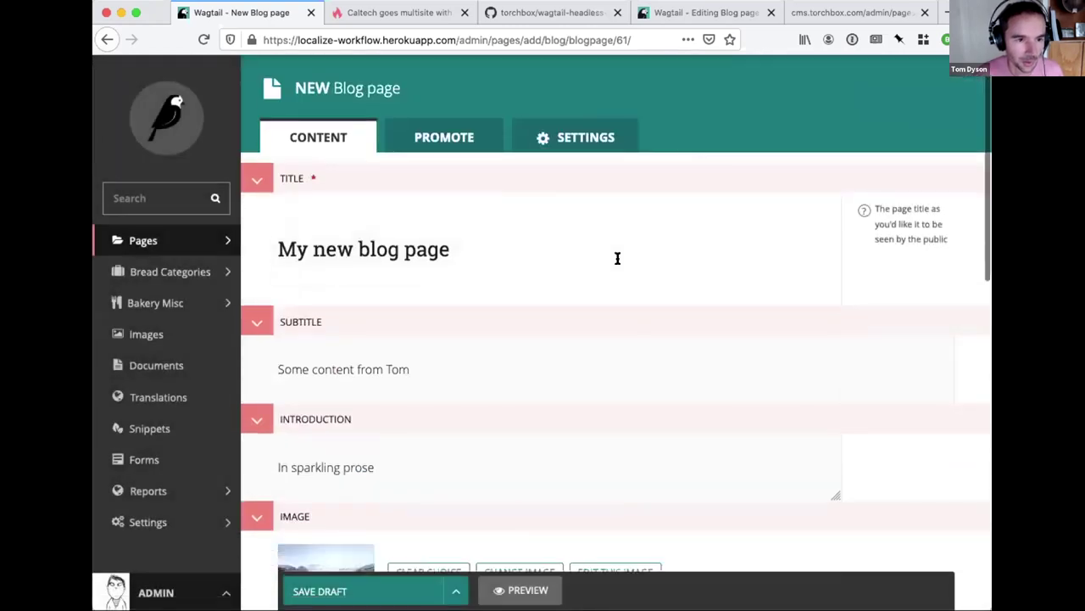
# - Publish the new blog page titled "My new blog page"
pyautogui.scroll(-10, 584, 341)
pyautogui.click(449, 587)
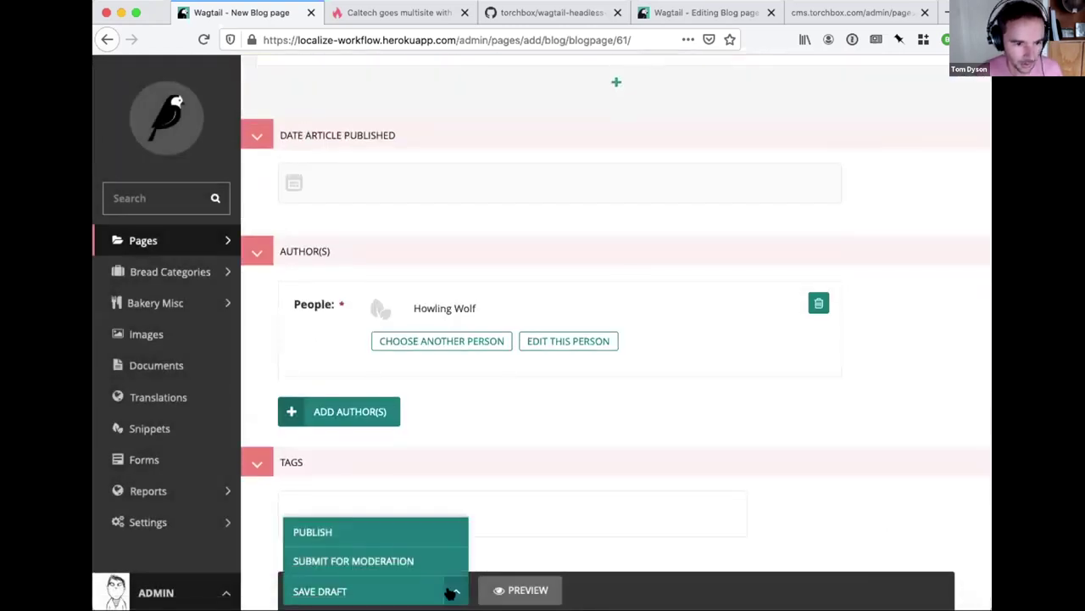
pyautogui.click(379, 530)
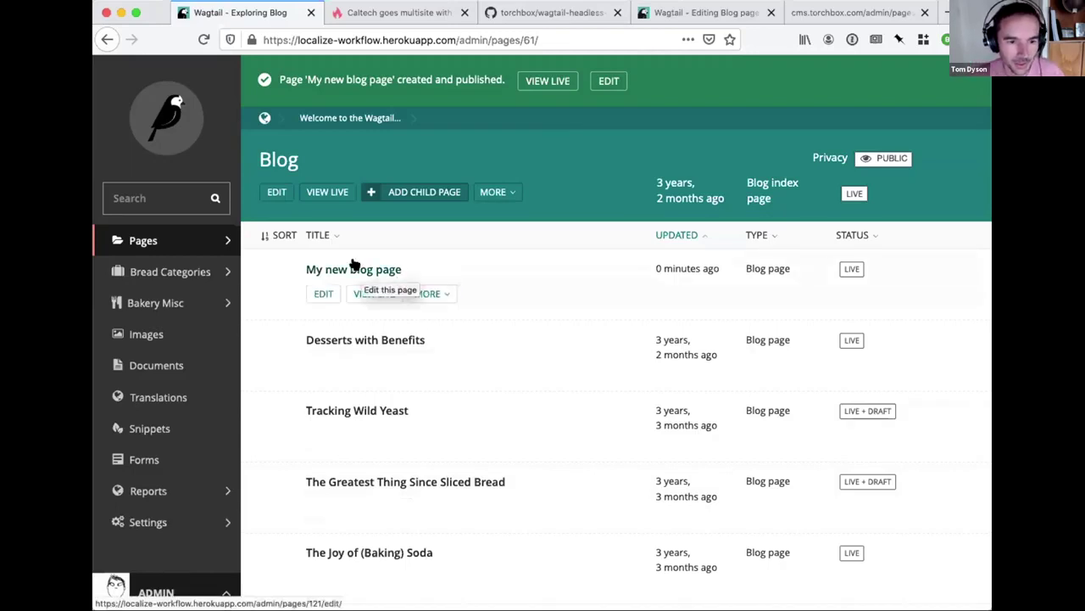
# - Submit a translation request for My new blog page with French as the only locale
pyautogui.click(433, 292)
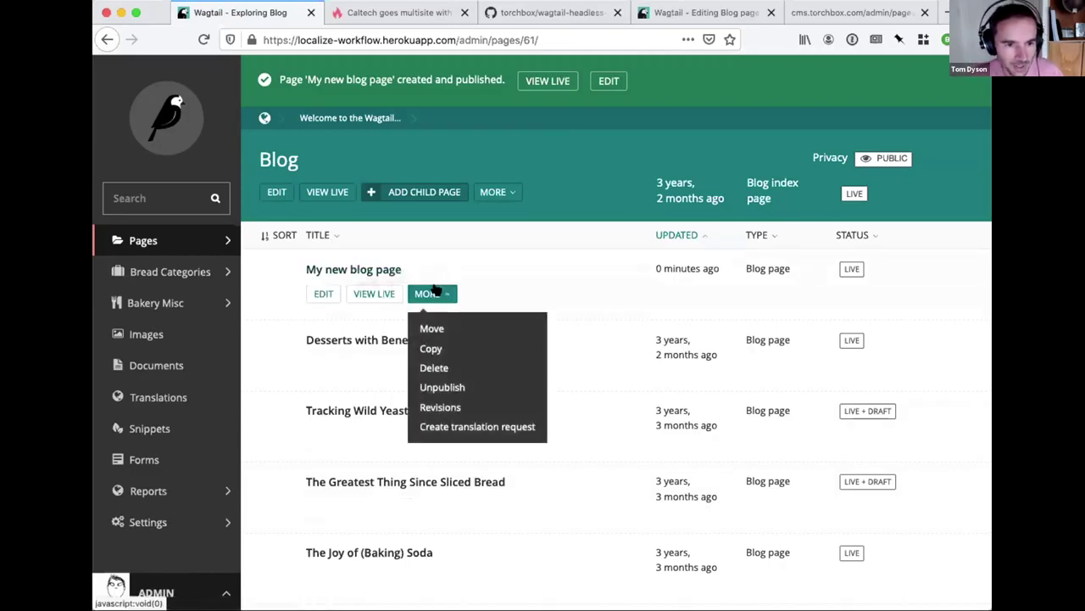
pyautogui.click(472, 422)
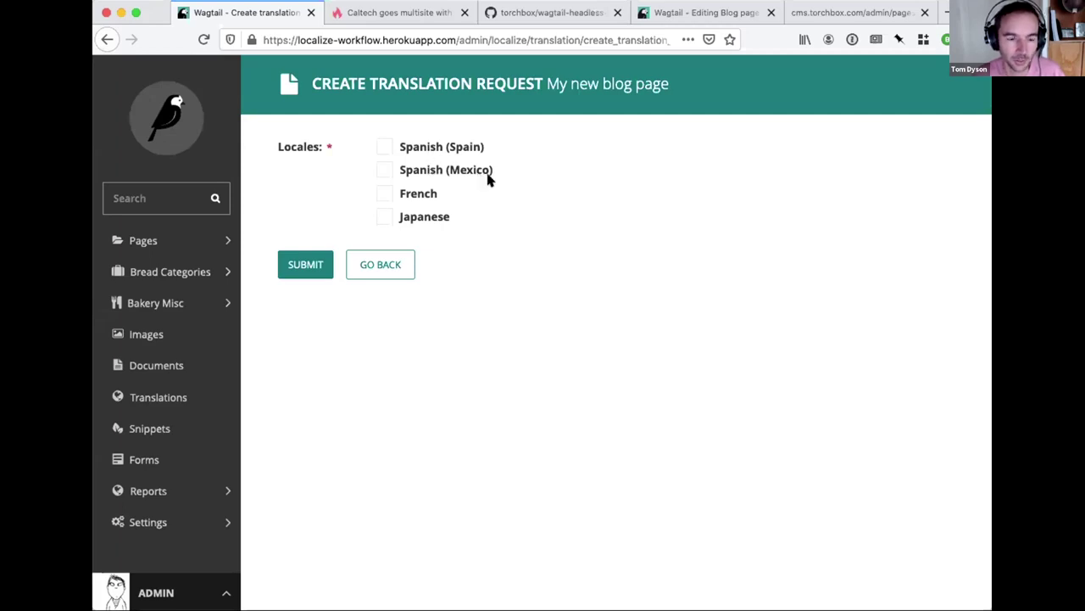
pyautogui.click(380, 193)
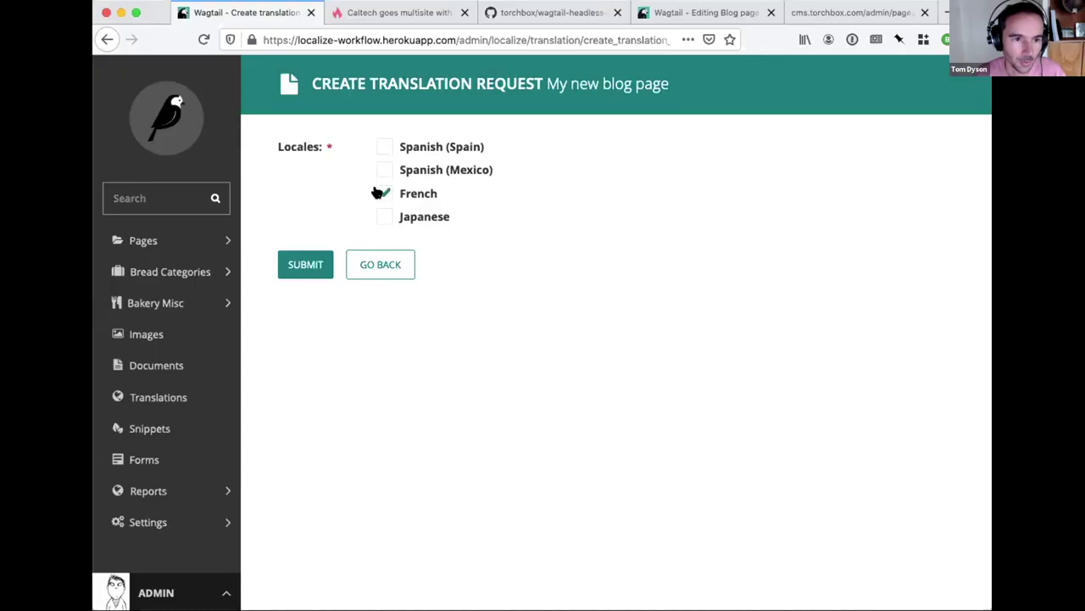
pyautogui.click(297, 261)
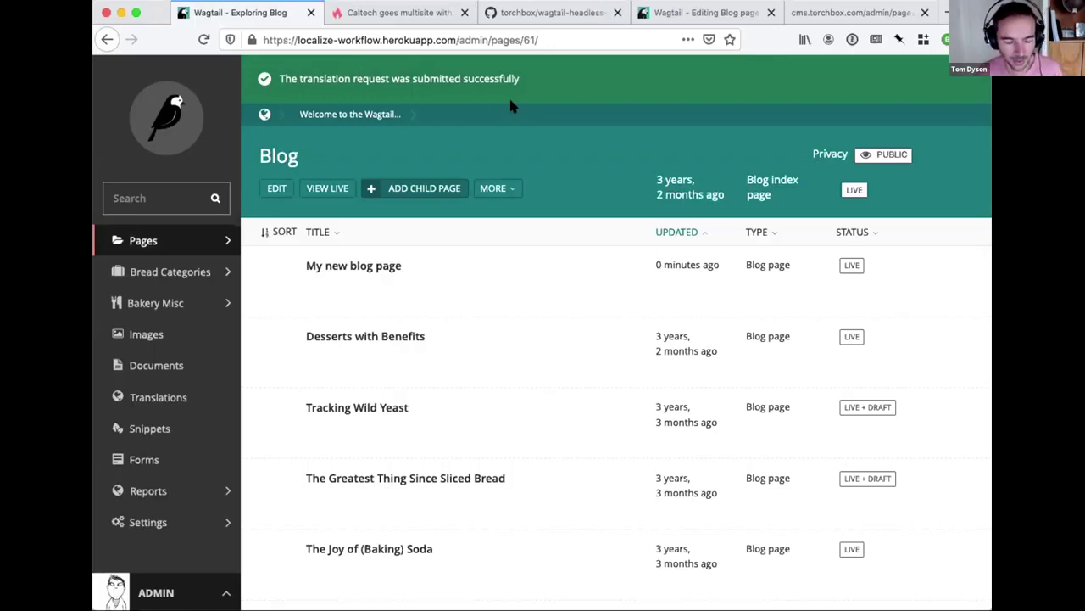
# - Open the translation options for the French translation of My new blog page
pyautogui.click(141, 391)
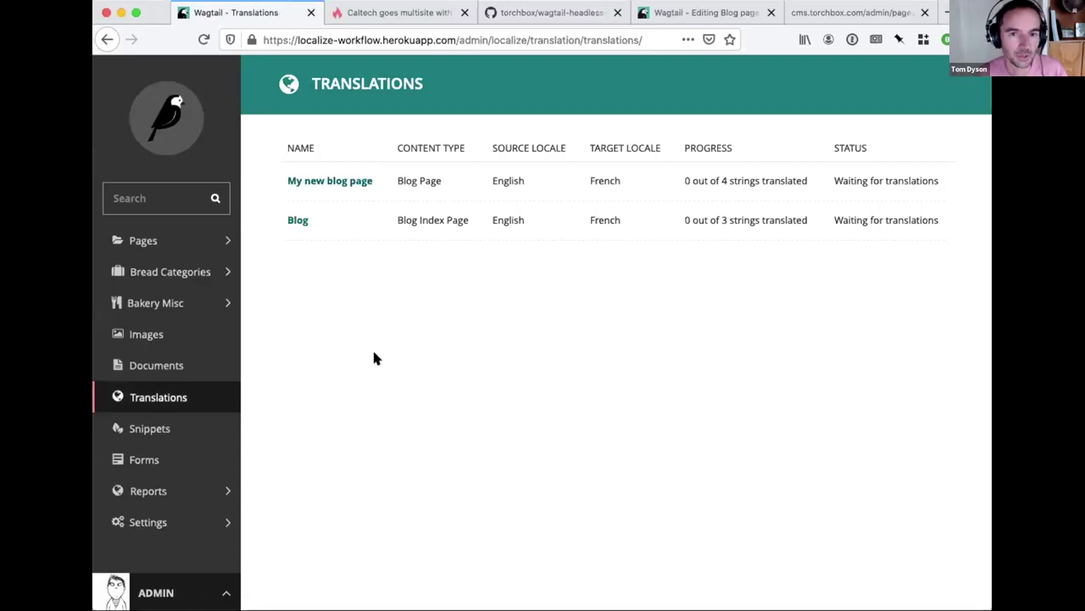
pyautogui.click(337, 180)
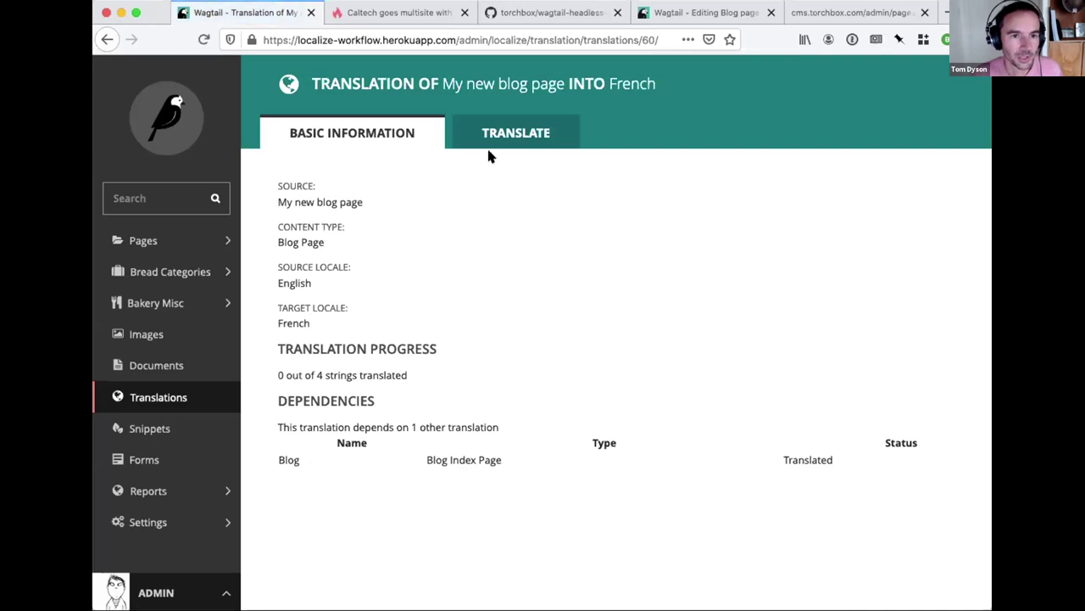
pyautogui.click(507, 124)
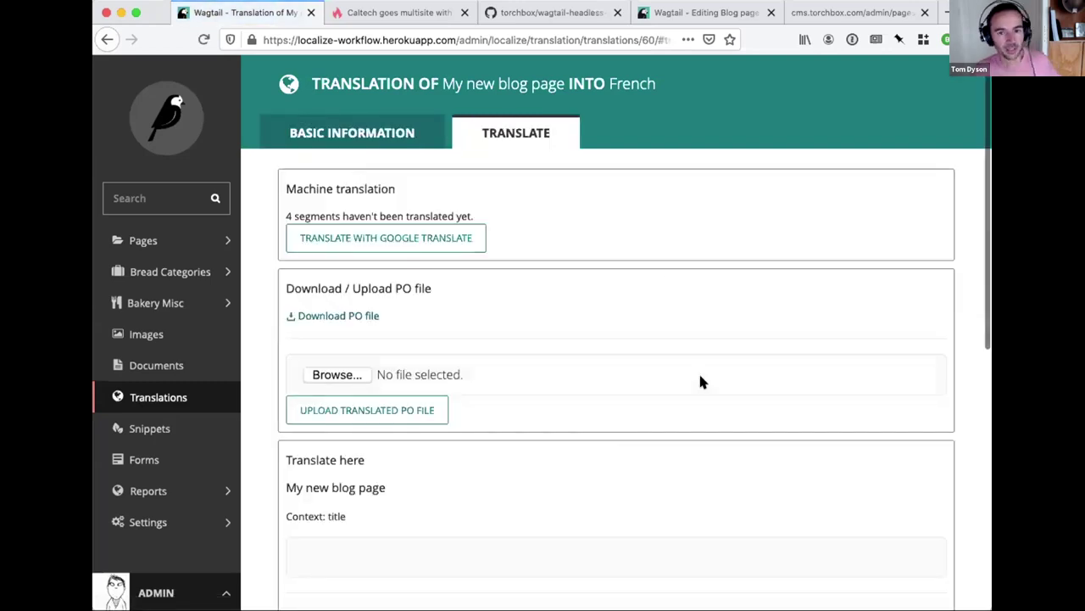
# - Look over the manual translation fields and machine-translate My new blog page into French with Google Translate
pyautogui.scroll(-5, 700, 381)
pyautogui.scroll(2, 700, 381)
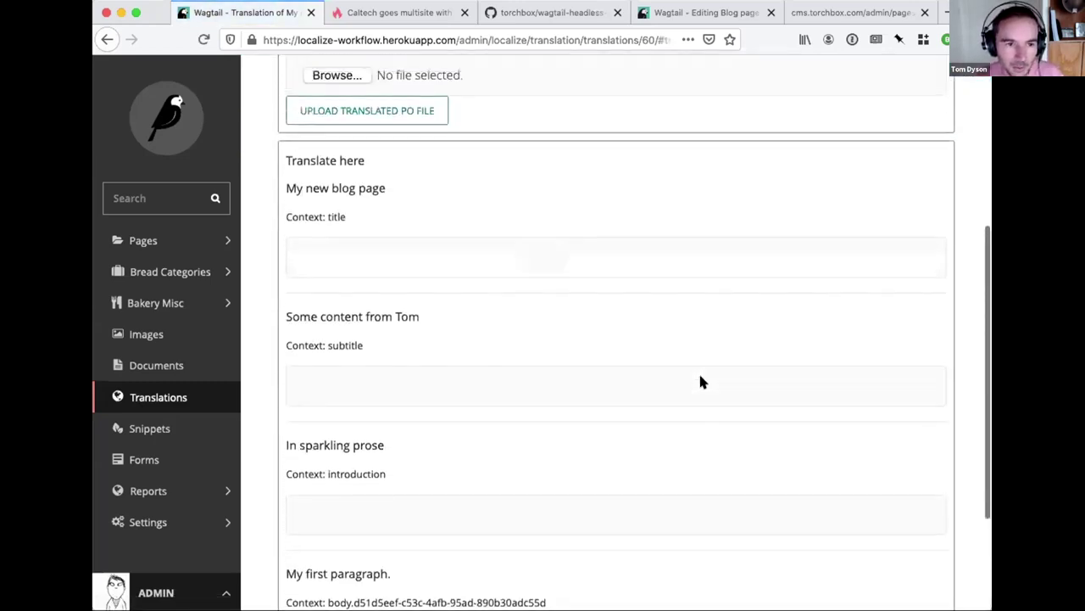
pyautogui.scroll(3, 700, 382)
pyautogui.click(370, 391)
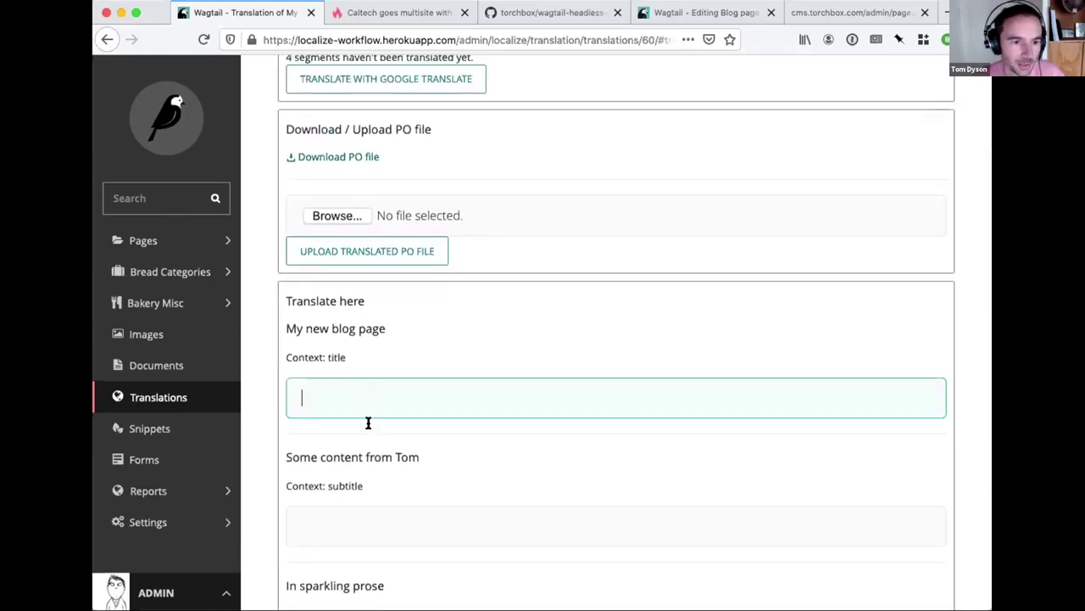
pyautogui.click(346, 521)
pyautogui.scroll(1, 488, 423)
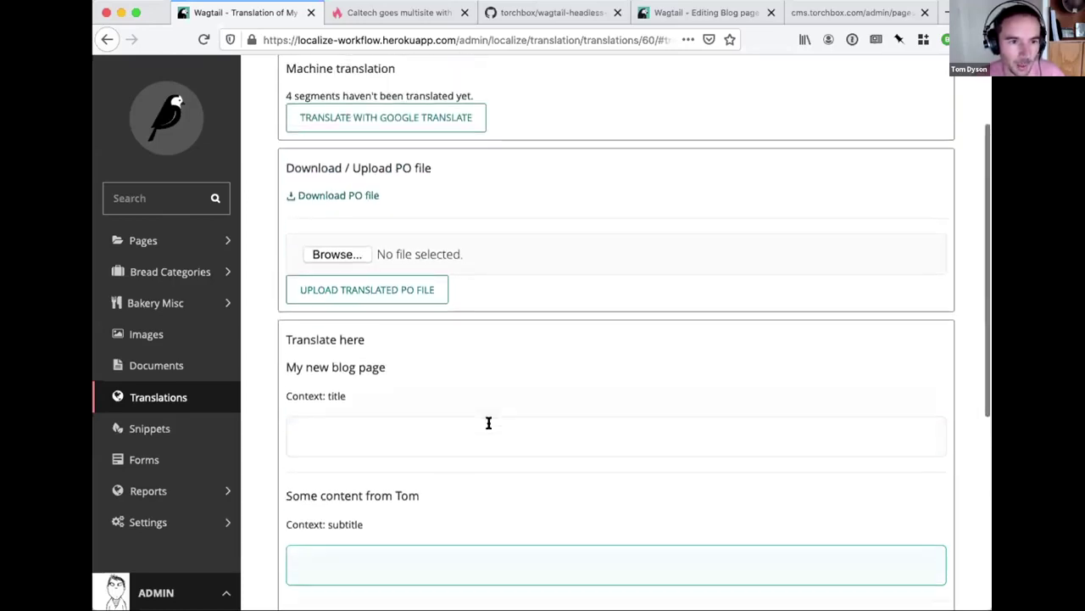
pyautogui.scroll(3, 570, 380)
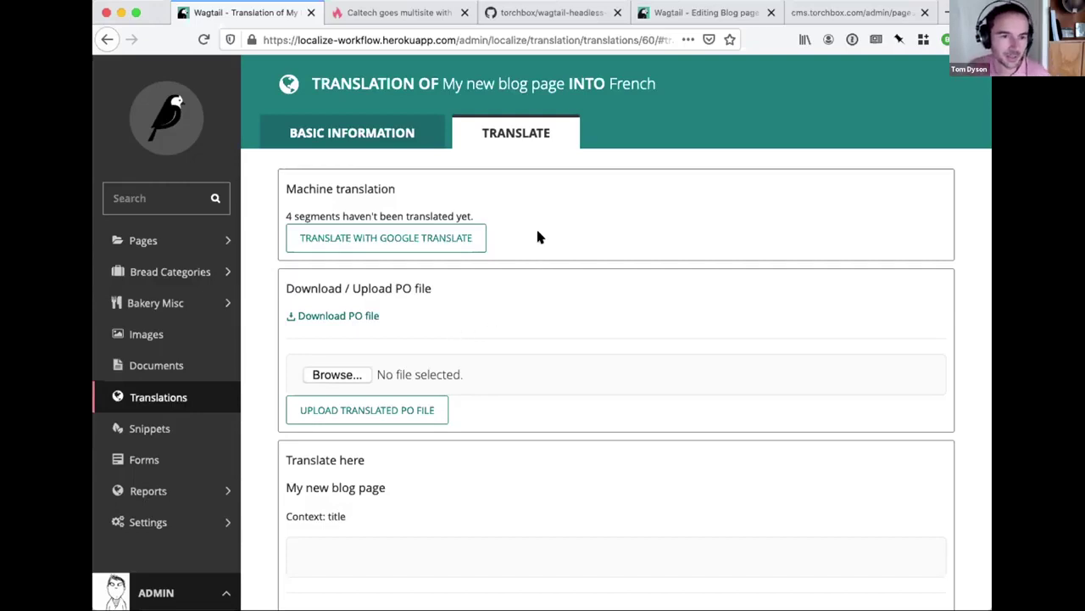
pyautogui.click(376, 238)
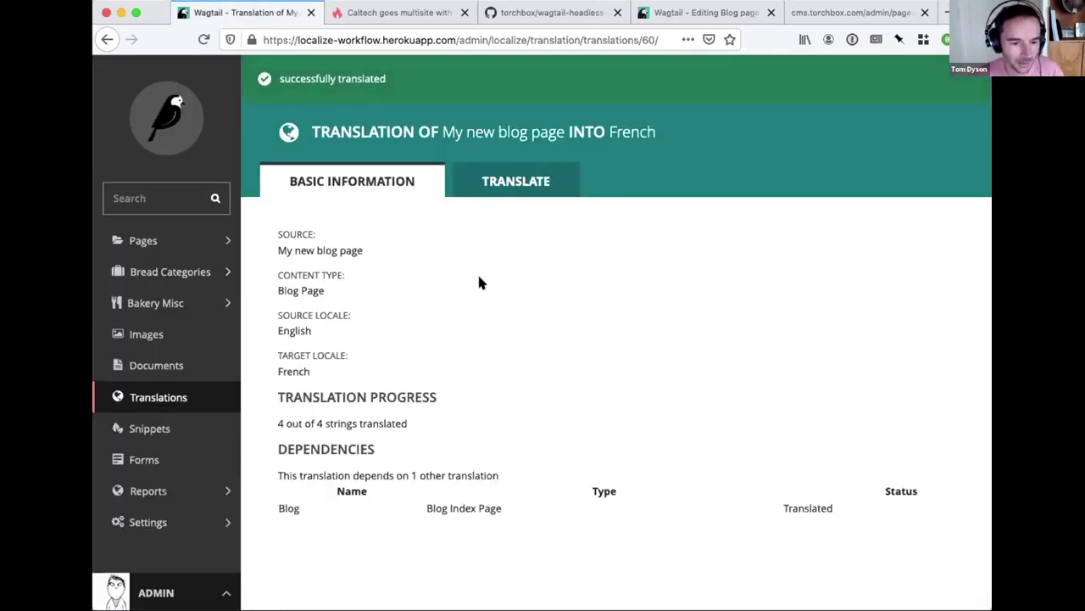
# - Open Ma nouvelle page de blog from the French site's Blog section for editing and examine its translated title, subtitle and introduction
pyautogui.click(190, 241)
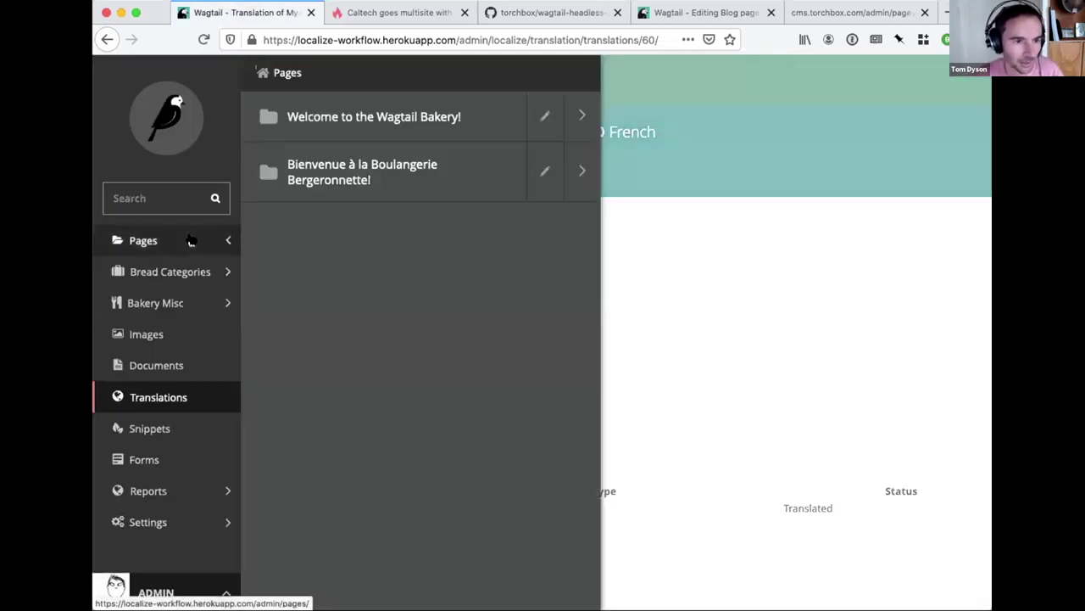
pyautogui.click(577, 171)
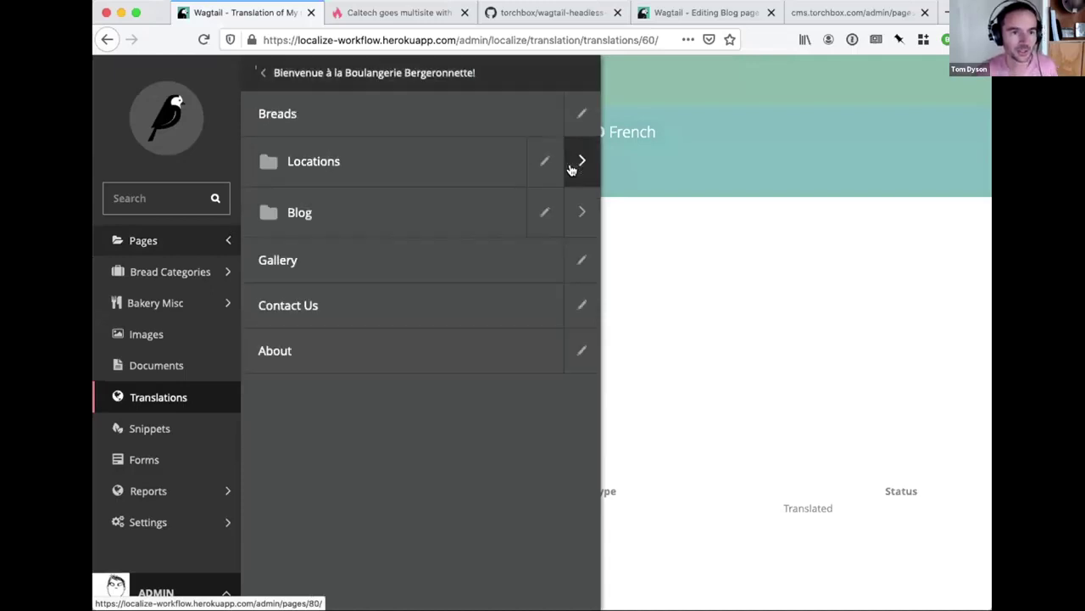
pyautogui.click(322, 208)
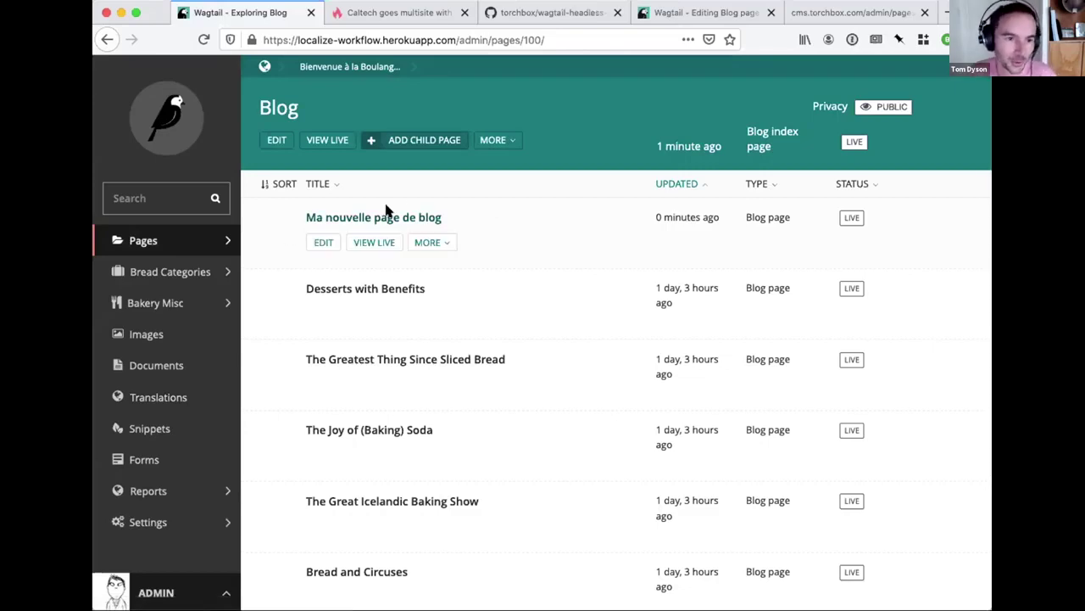
pyautogui.click(314, 241)
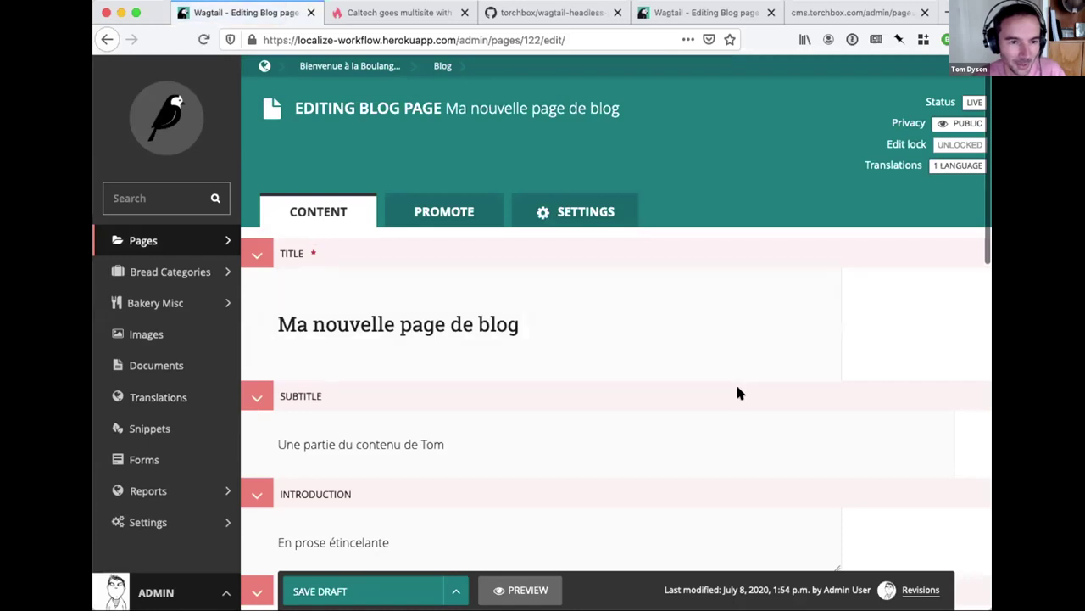
pyautogui.scroll(-3, 738, 390)
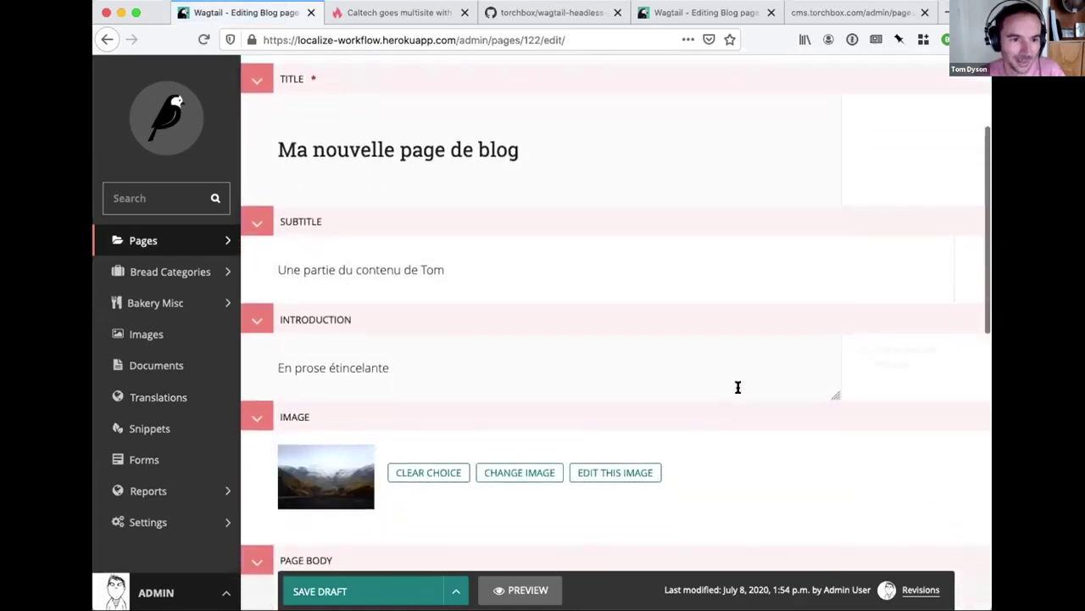
pyautogui.click(498, 265)
pyautogui.click(429, 363)
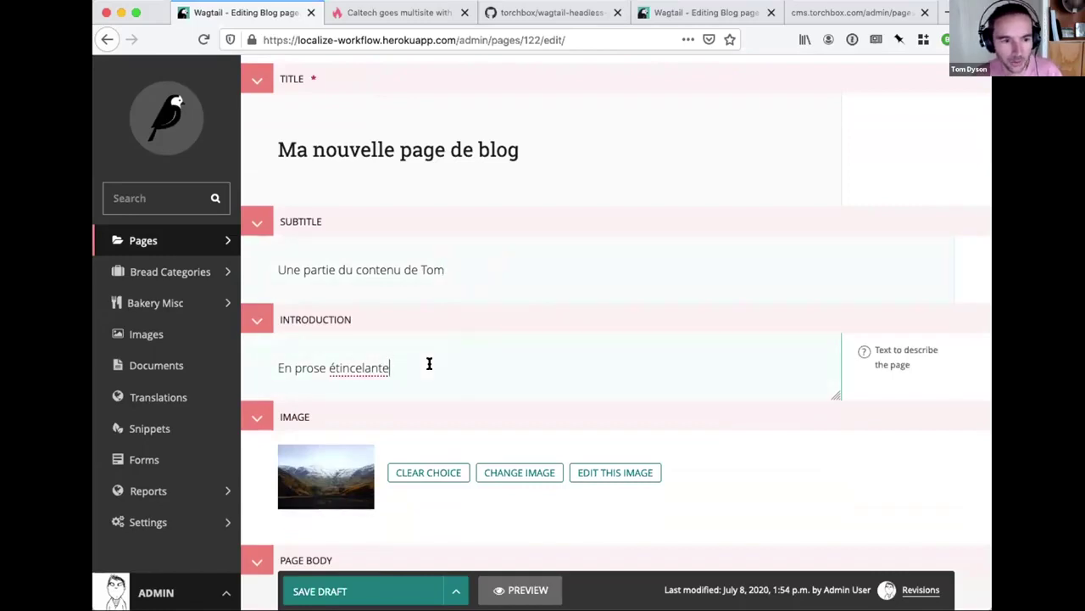
pyautogui.scroll(-1, 429, 363)
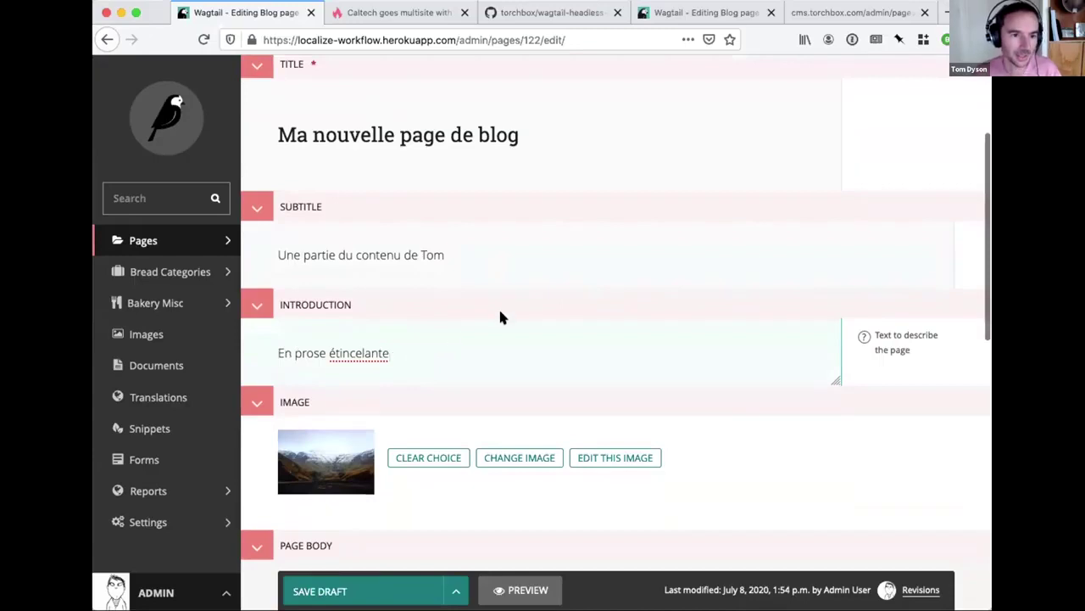
# - Look over the French page's image, body and author fields and publish Ma nouvelle page de blog
pyautogui.scroll(-3, 536, 312)
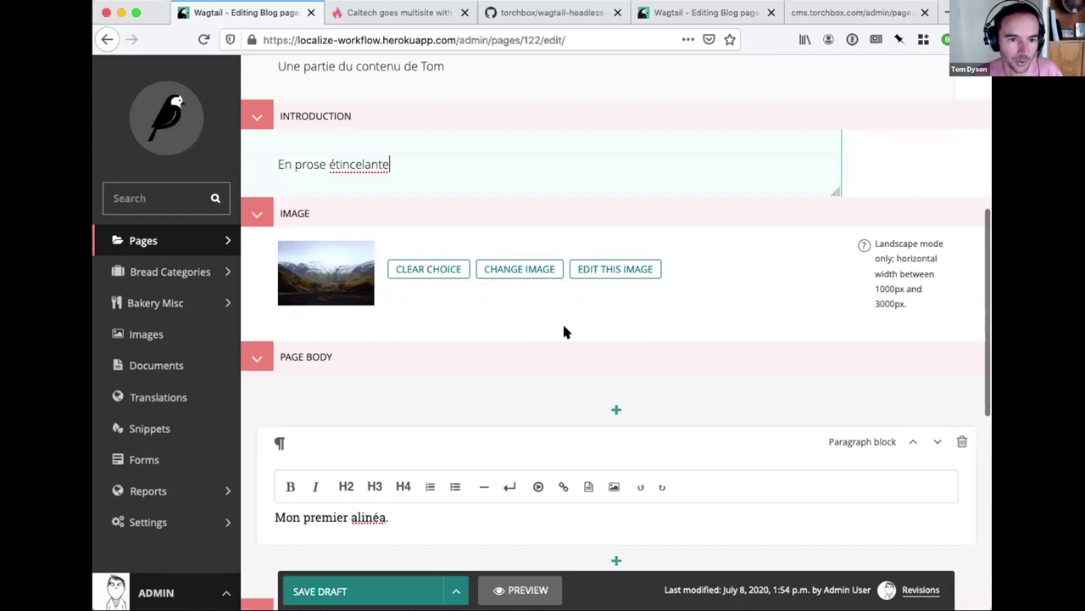
pyautogui.scroll(-5, 565, 331)
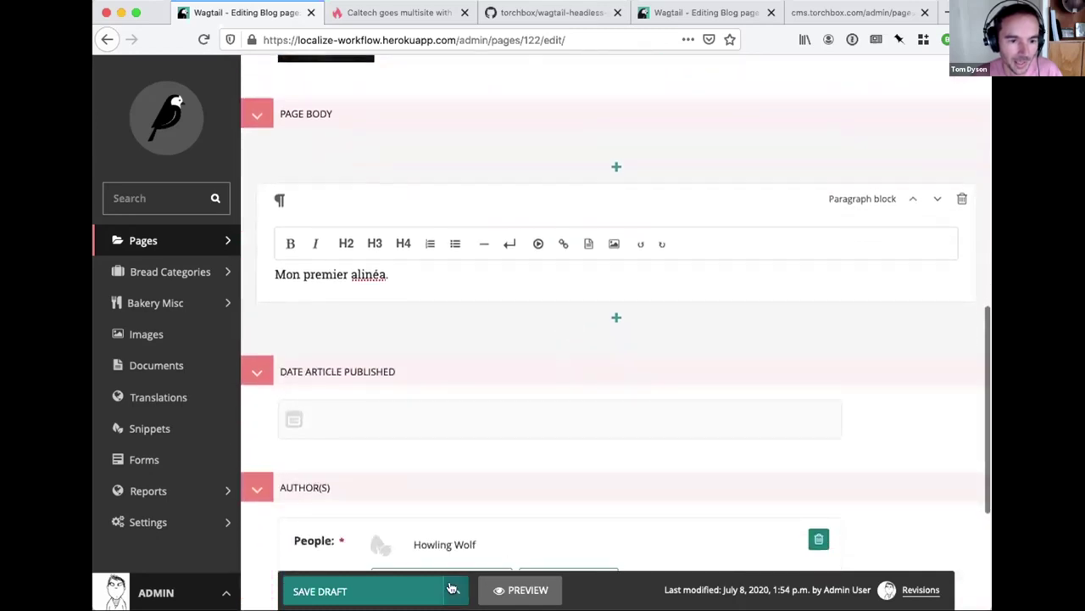
pyautogui.click(452, 588)
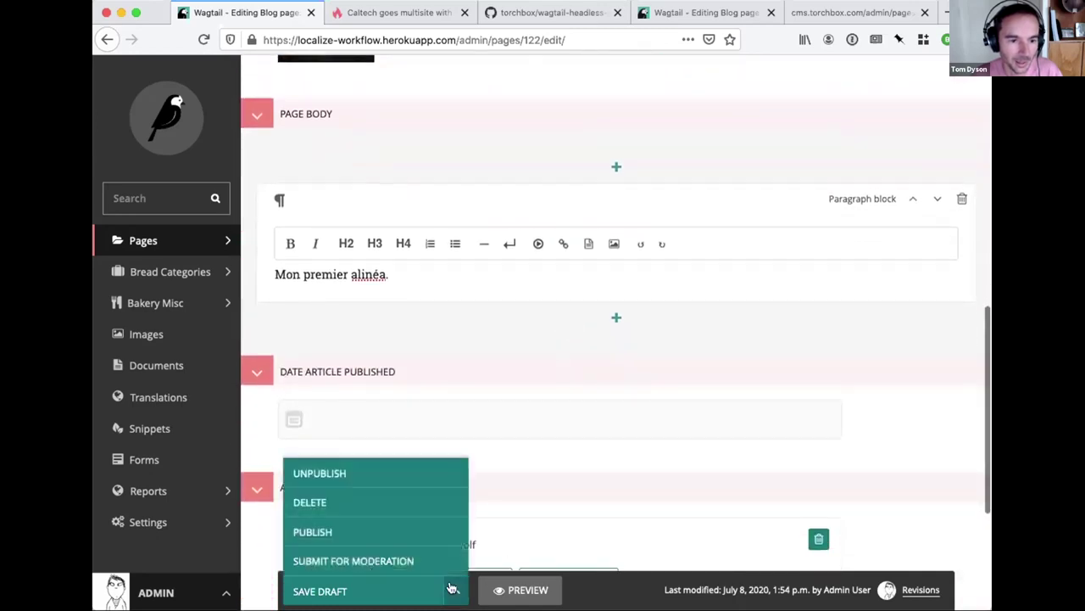
pyautogui.click(382, 530)
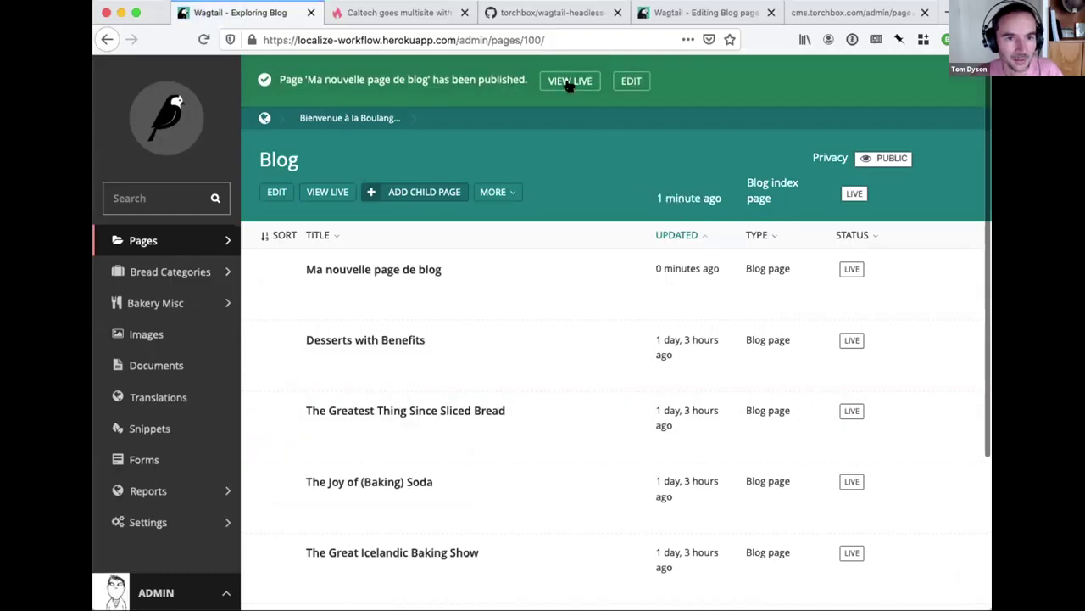
# - View the published blog page live, check its English content, and switch to the French version and back to English
pyautogui.click(570, 81)
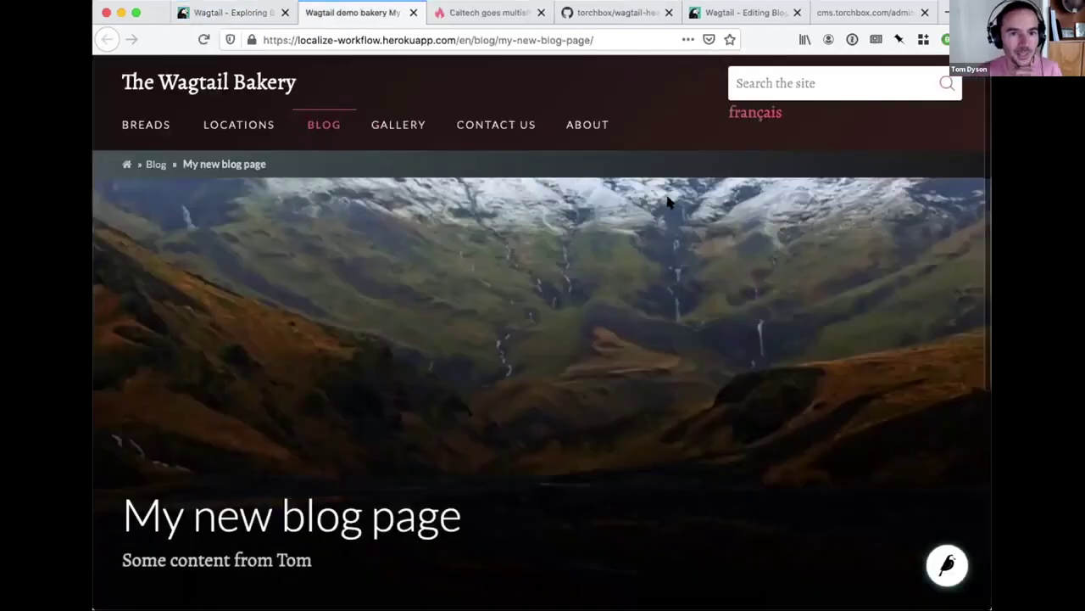
pyautogui.scroll(-5, 597, 388)
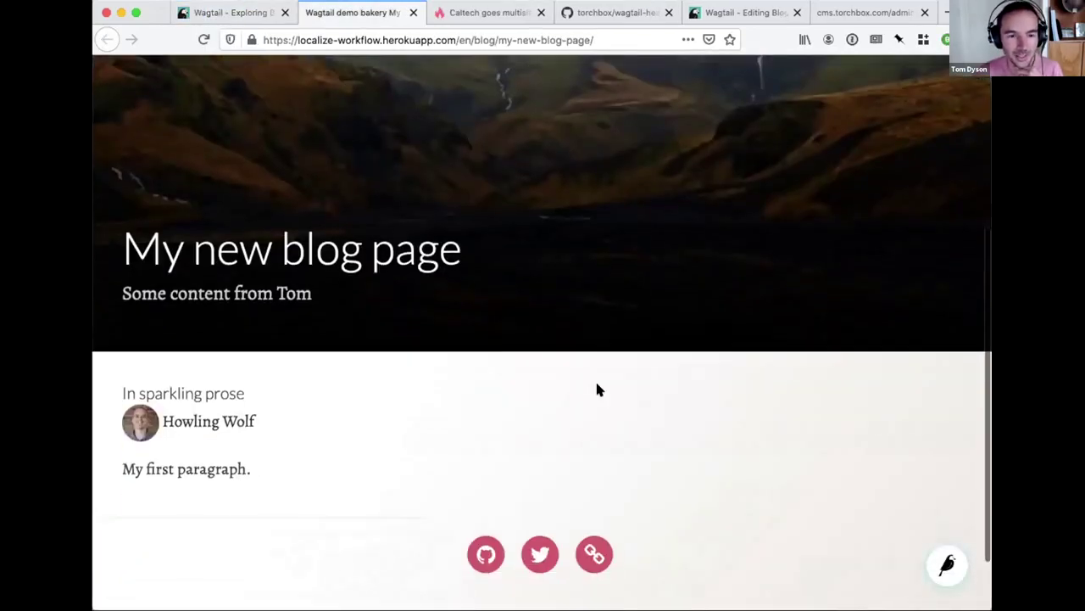
pyautogui.scroll(8, 596, 388)
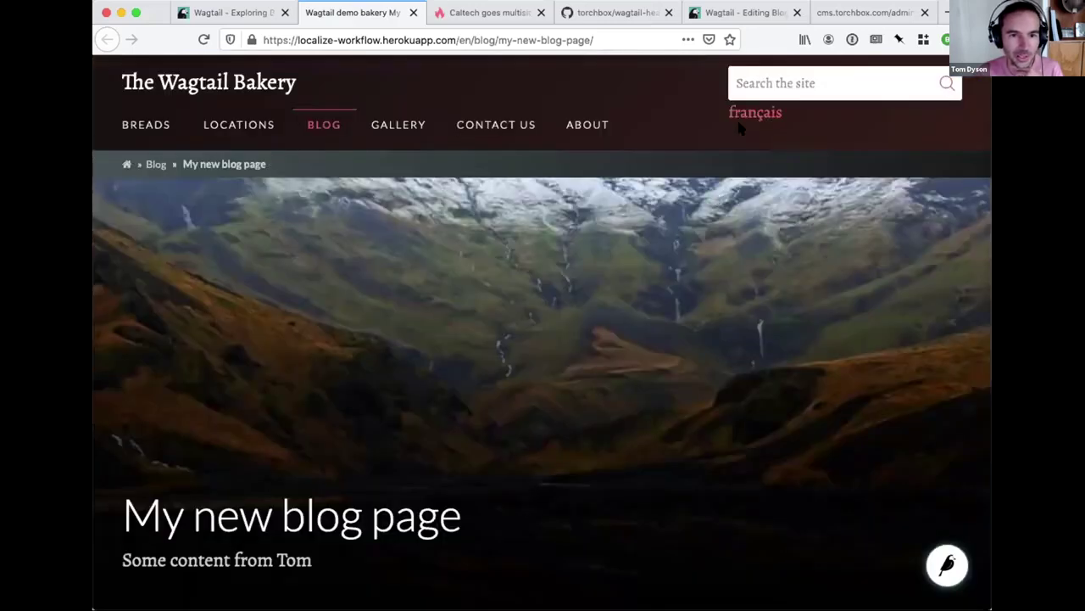
pyautogui.click(751, 113)
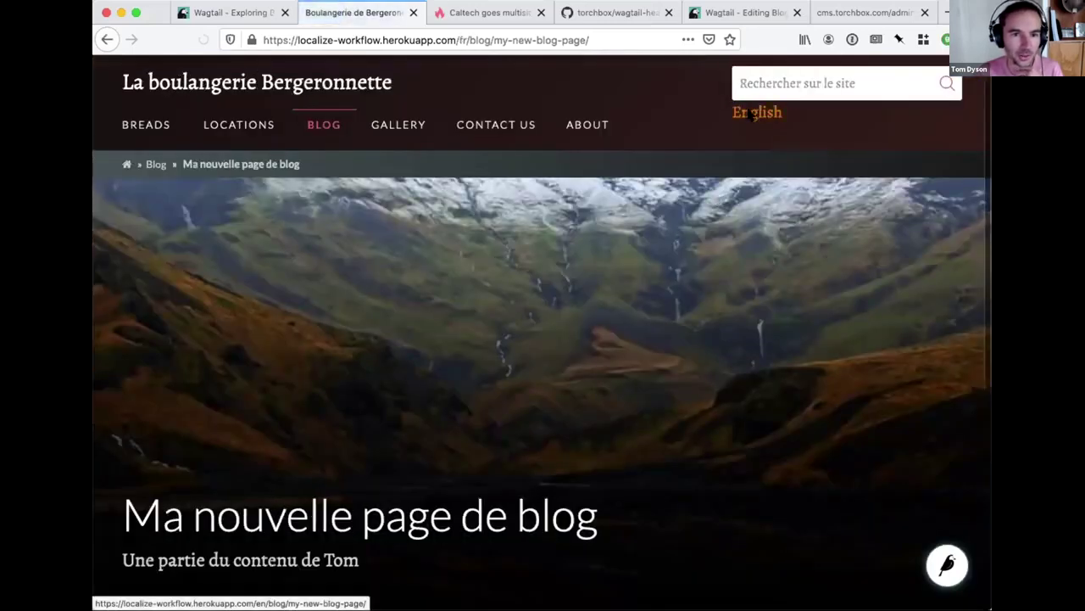
pyautogui.click(739, 114)
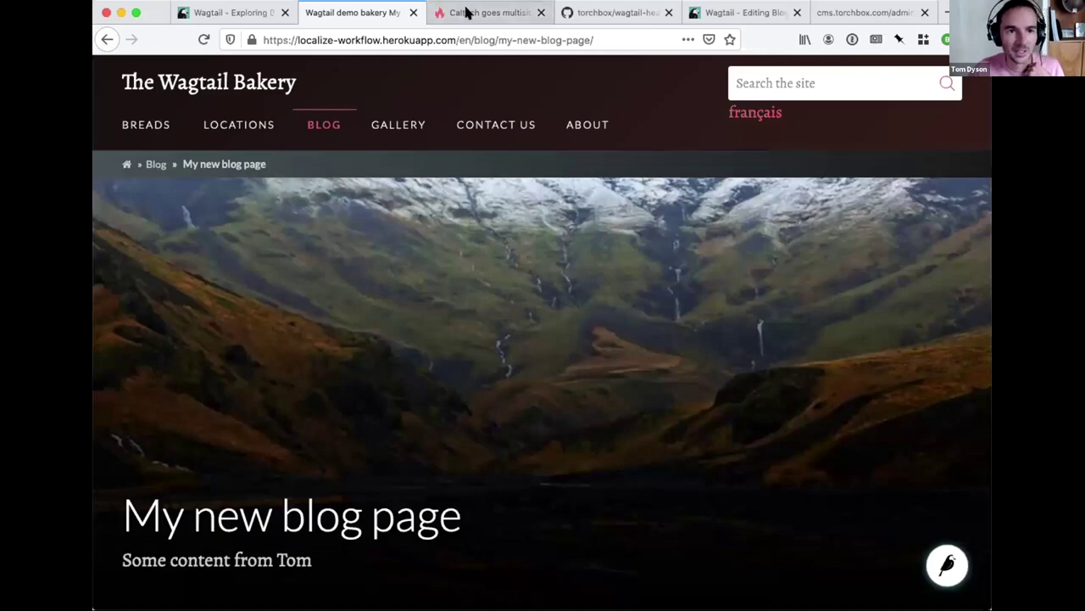
# - Browse the Torchbox site's product and Wagtail CMS services pages, and open the Caltech goes multisite with Wagtail article from its Thinking section
pyautogui.click(465, 12)
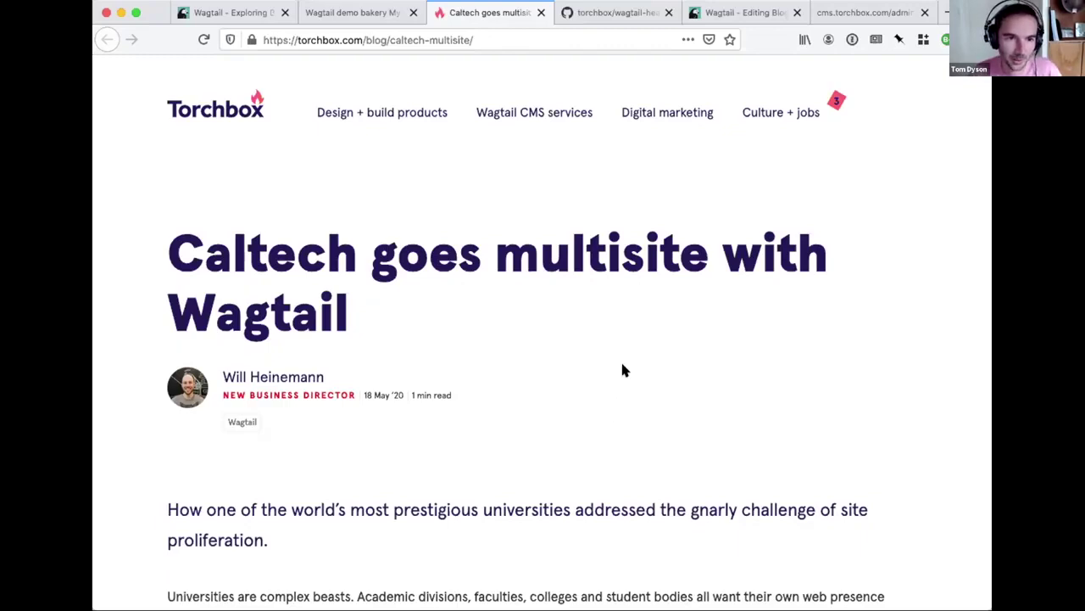
pyautogui.click(364, 113)
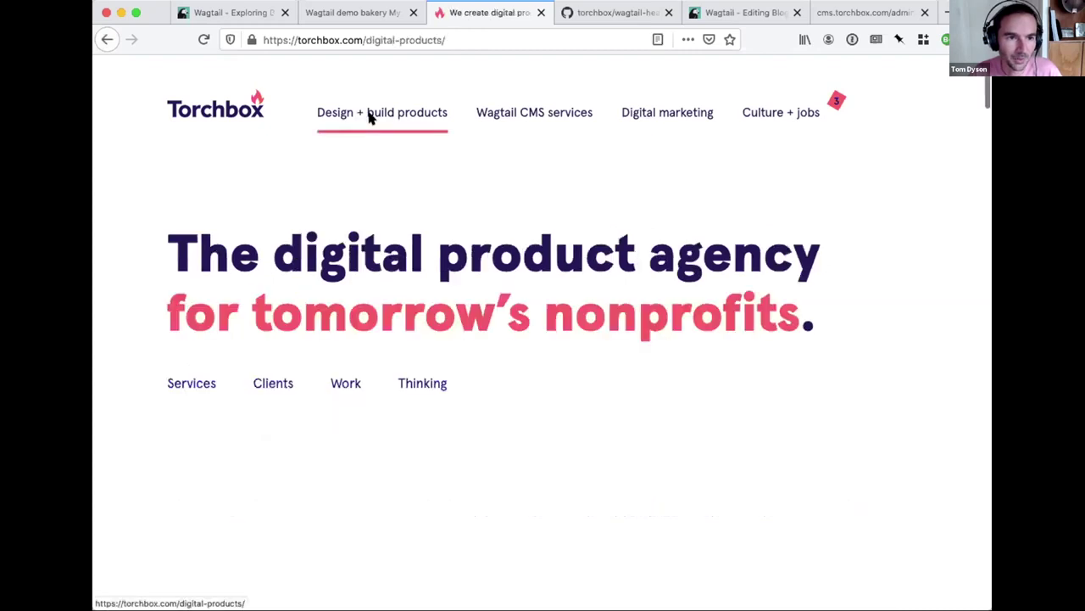
pyautogui.click(495, 112)
pyautogui.scroll(-5, 593, 441)
pyautogui.scroll(5, 594, 441)
pyautogui.click(649, 116)
pyautogui.click(547, 115)
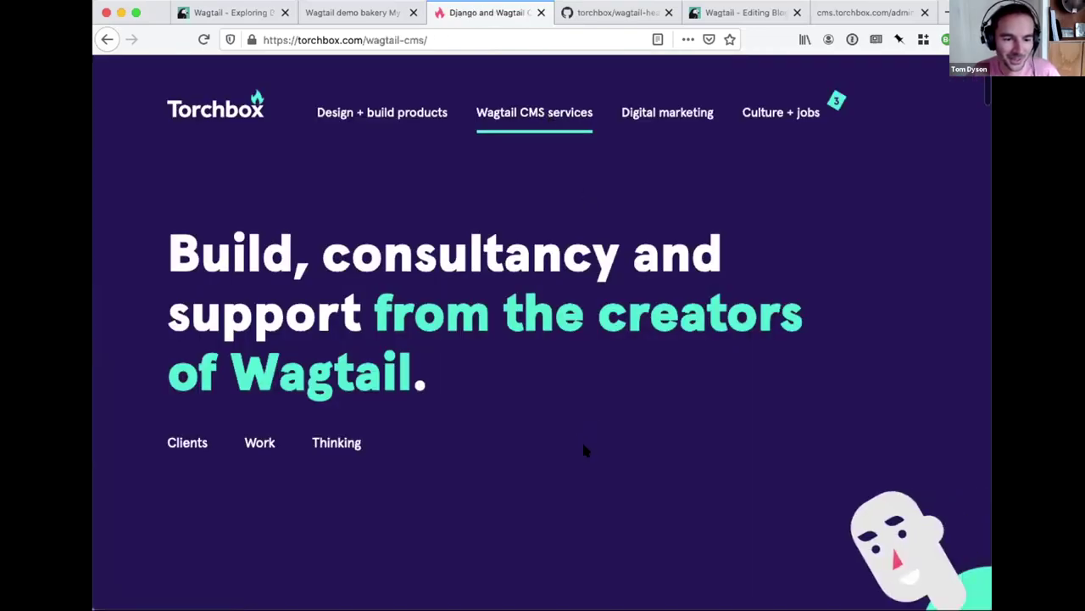
pyautogui.scroll(-15, 582, 446)
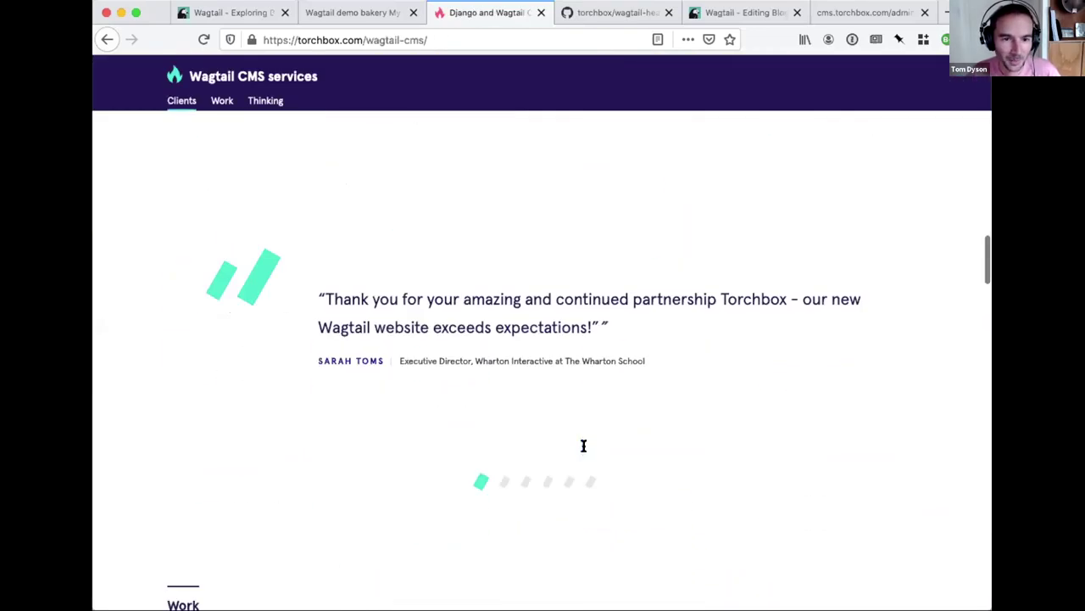
pyautogui.scroll(-15, 583, 446)
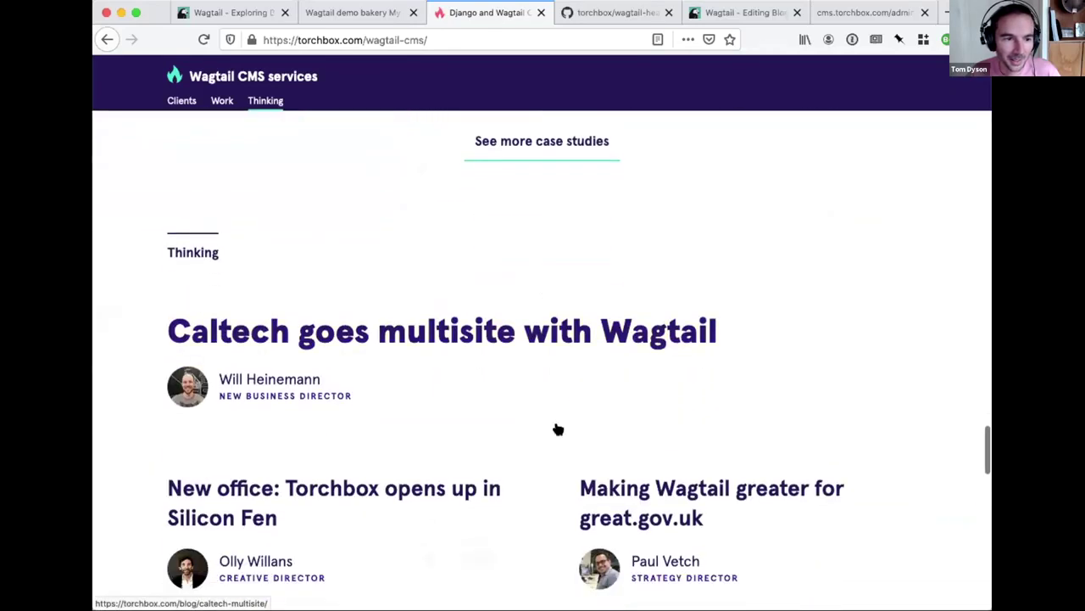
pyautogui.click(418, 333)
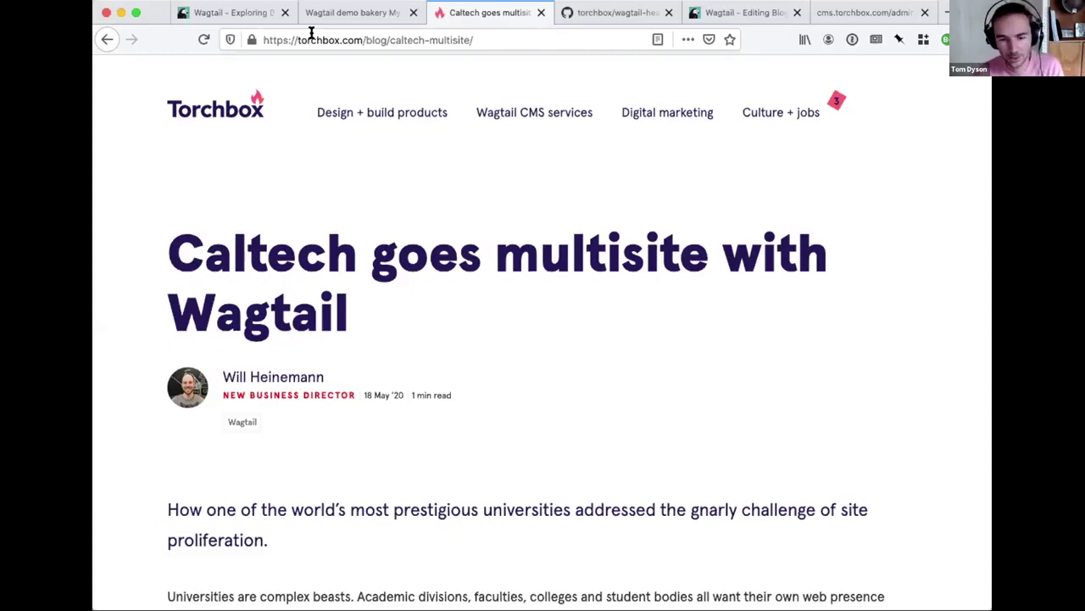
# - Examine the README overview and setup instructions in the torchbox/wagtail-headless-preview GitHub repository
pyautogui.click(604, 12)
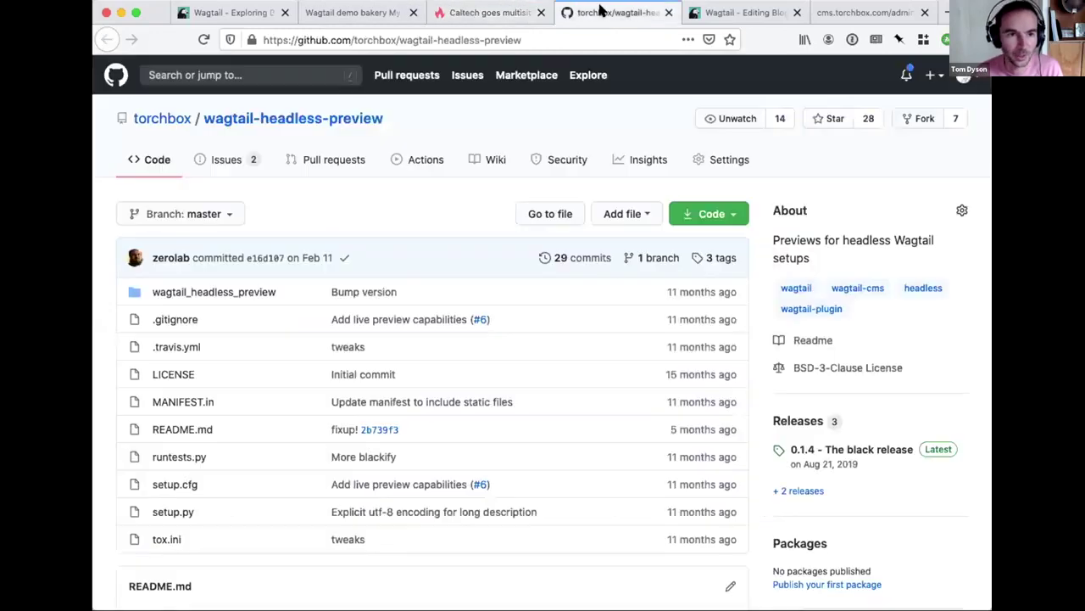
pyautogui.scroll(-10, 407, 413)
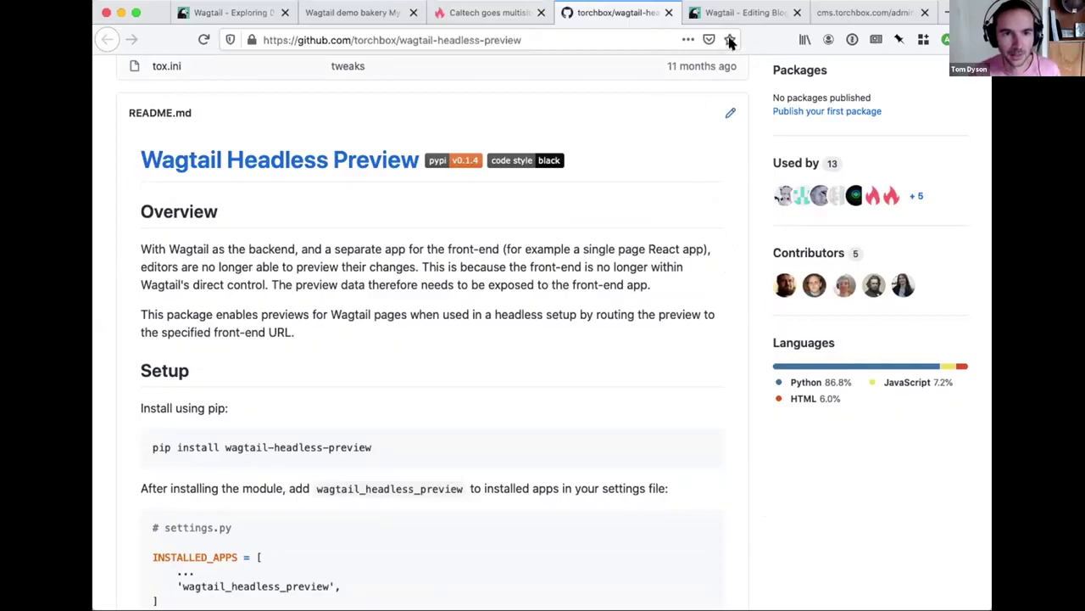
# - Change the Caltech blog page's title to "Caltech goes multisite with Wagtail!" in the Torchbox CMS and preview the unsaved page
pyautogui.click(736, 10)
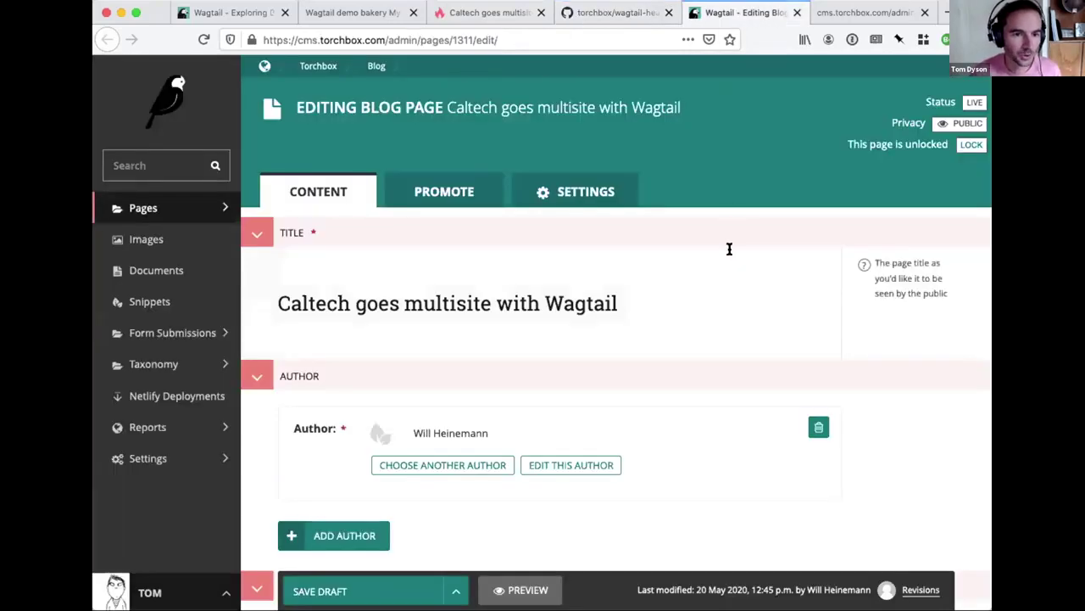
pyautogui.click(658, 303)
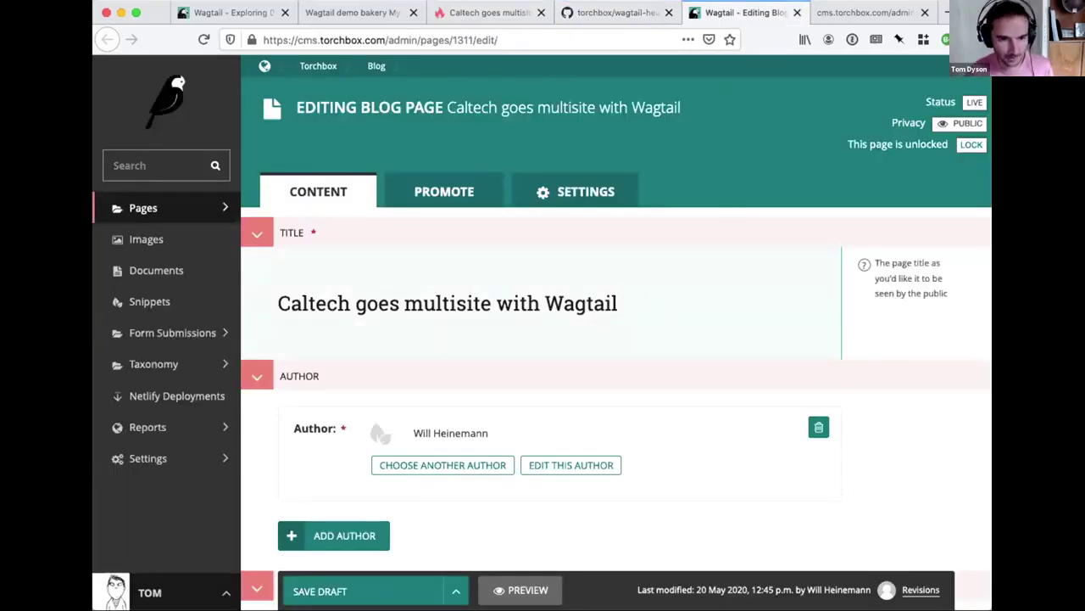
pyautogui.write('!')
pyautogui.click(883, 475)
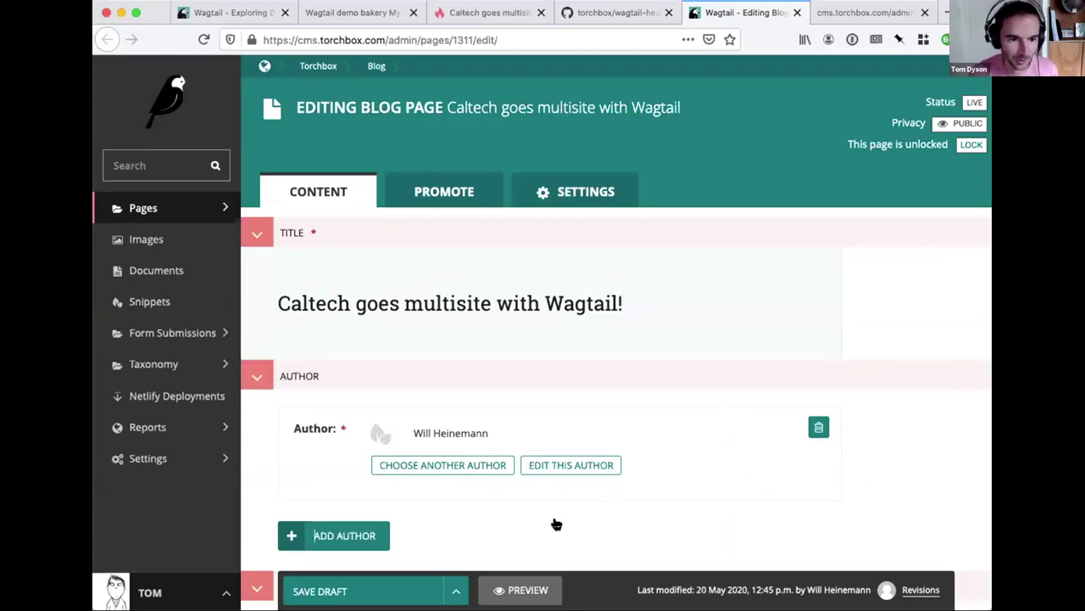
pyautogui.click(519, 589)
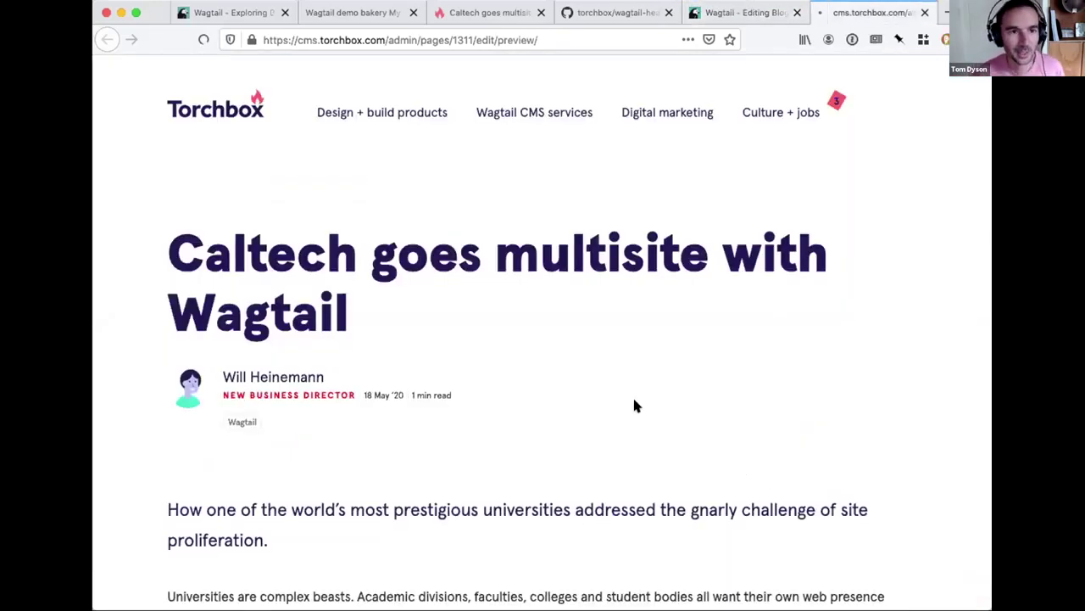